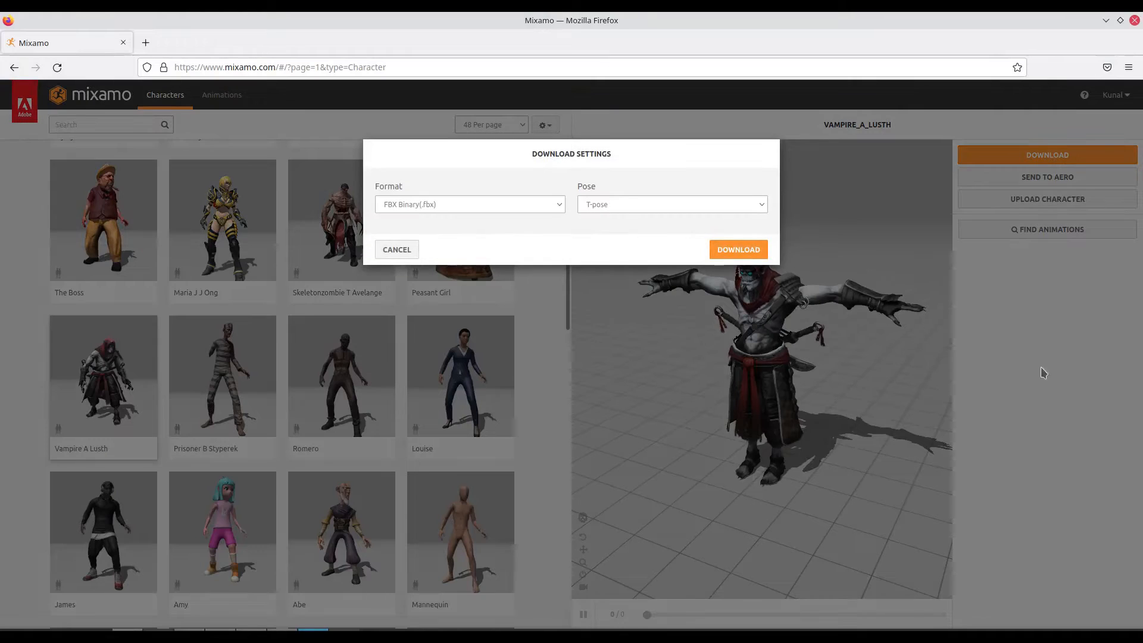
- Download the Vampire A Lusth character in the FBX for Unity format
click(562, 205)
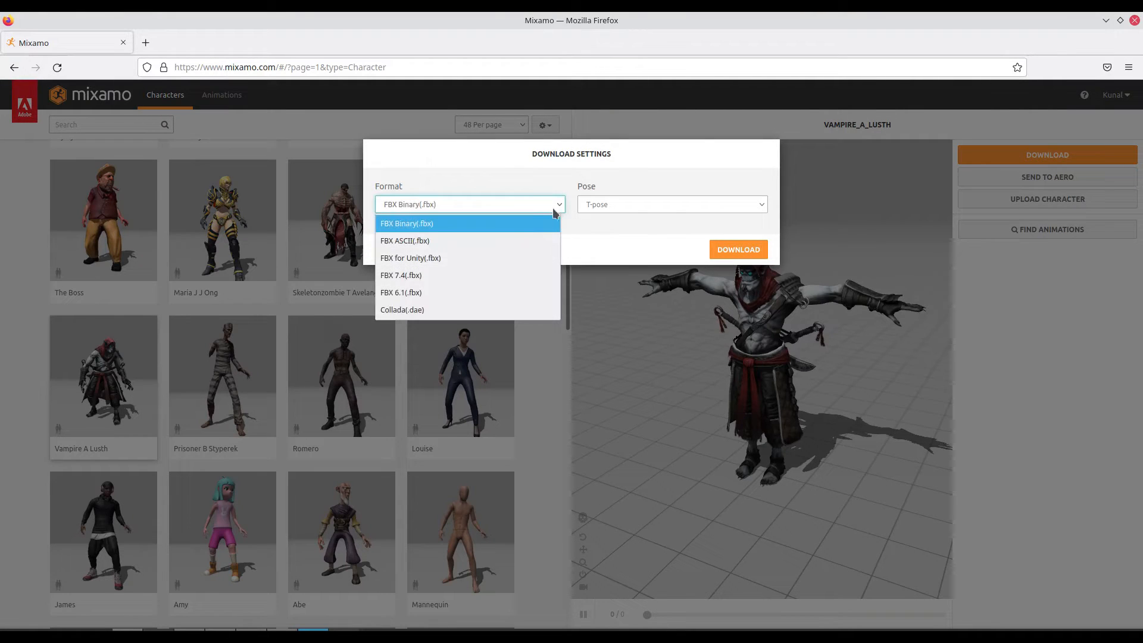
click(425, 259)
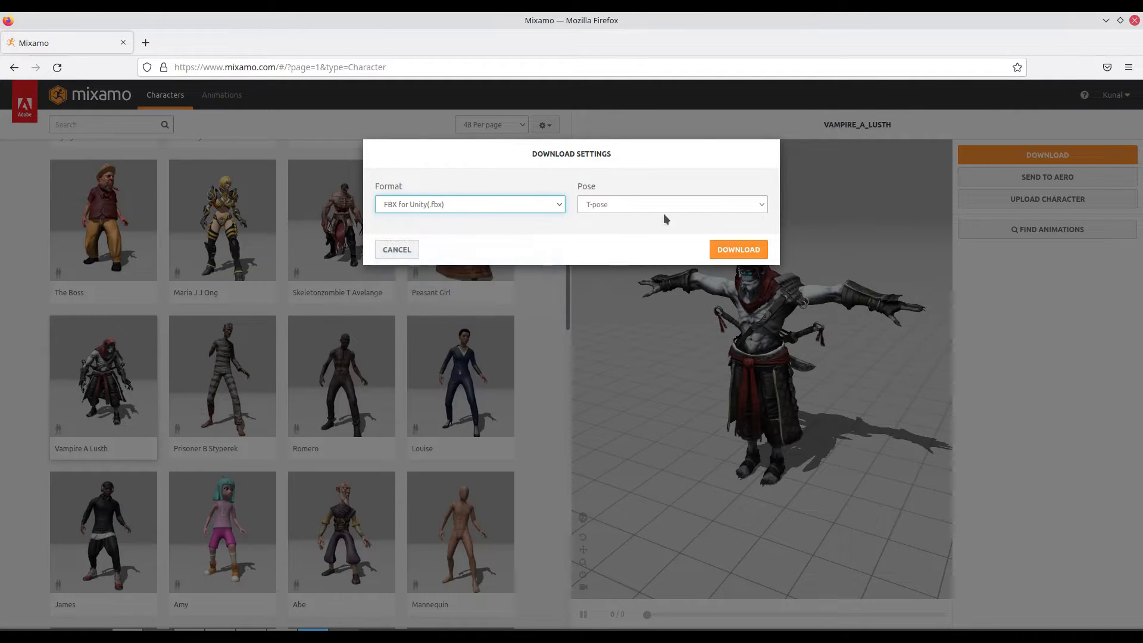
click(738, 250)
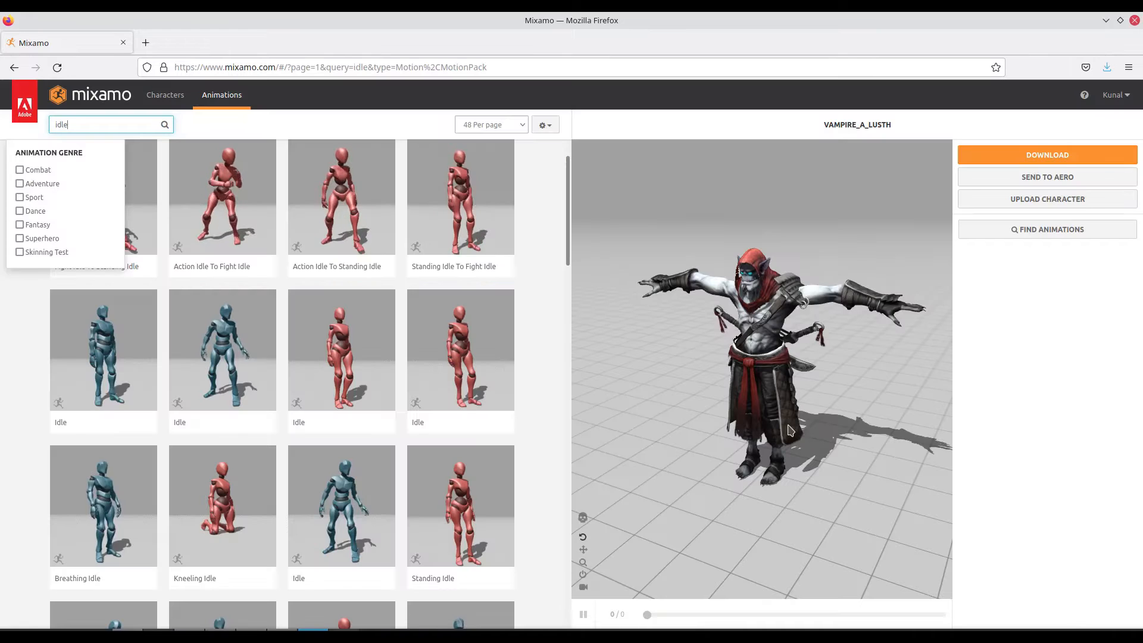
- Search the animations for "idle", preview the first blue-figure Idle, and apply the second blue-figure Idle to the vampire character
key(Return)
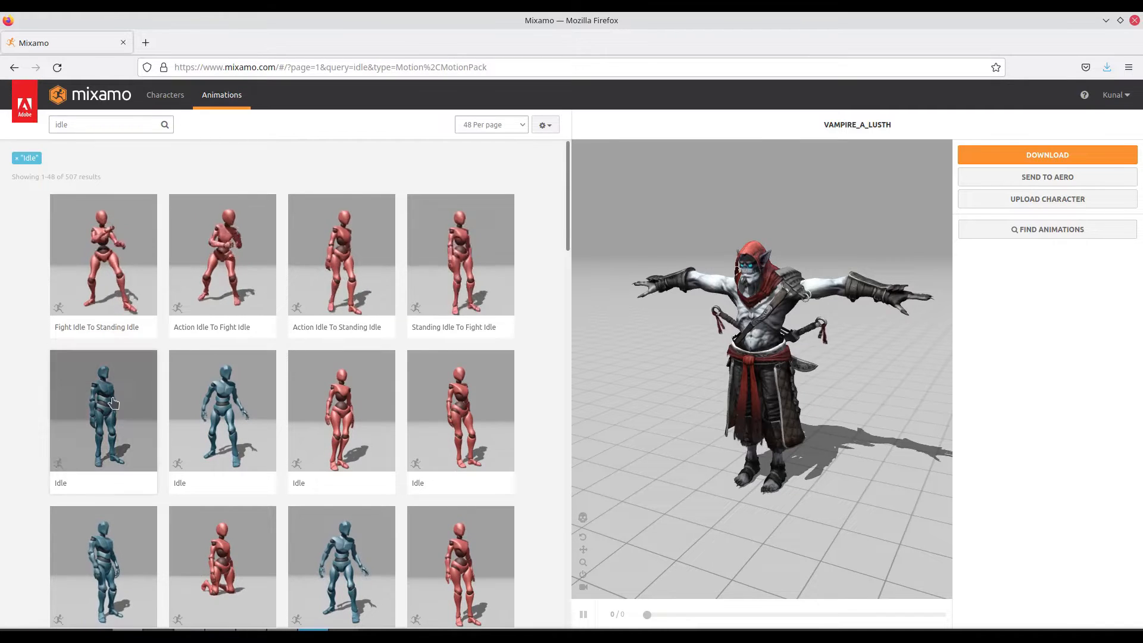
scroll(29, 369, down, 2)
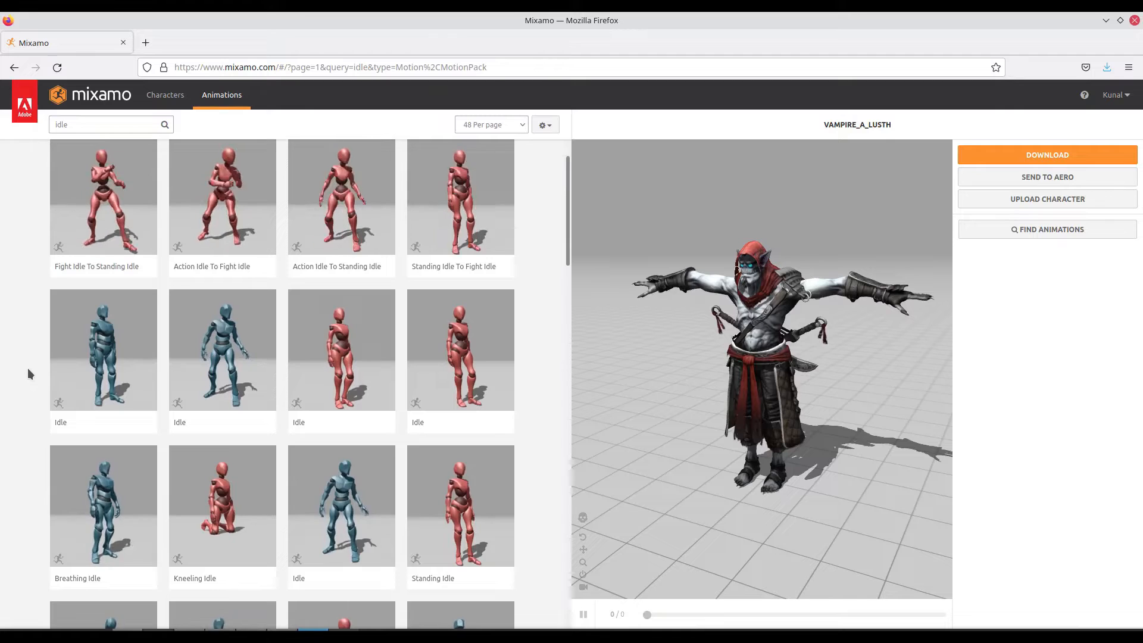
click(99, 357)
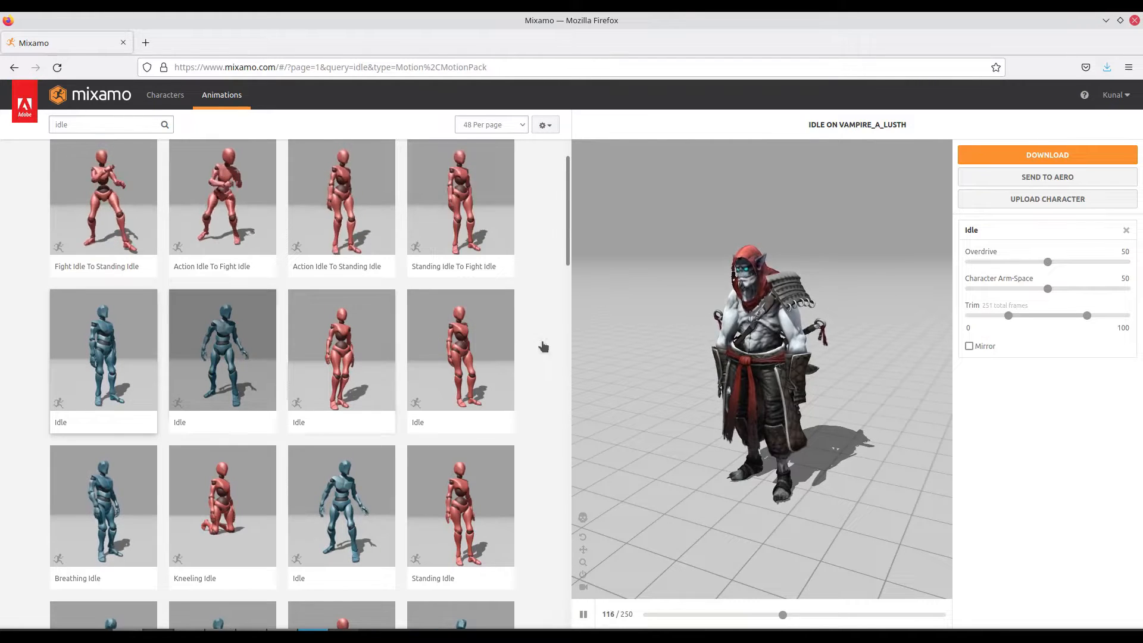
click(241, 341)
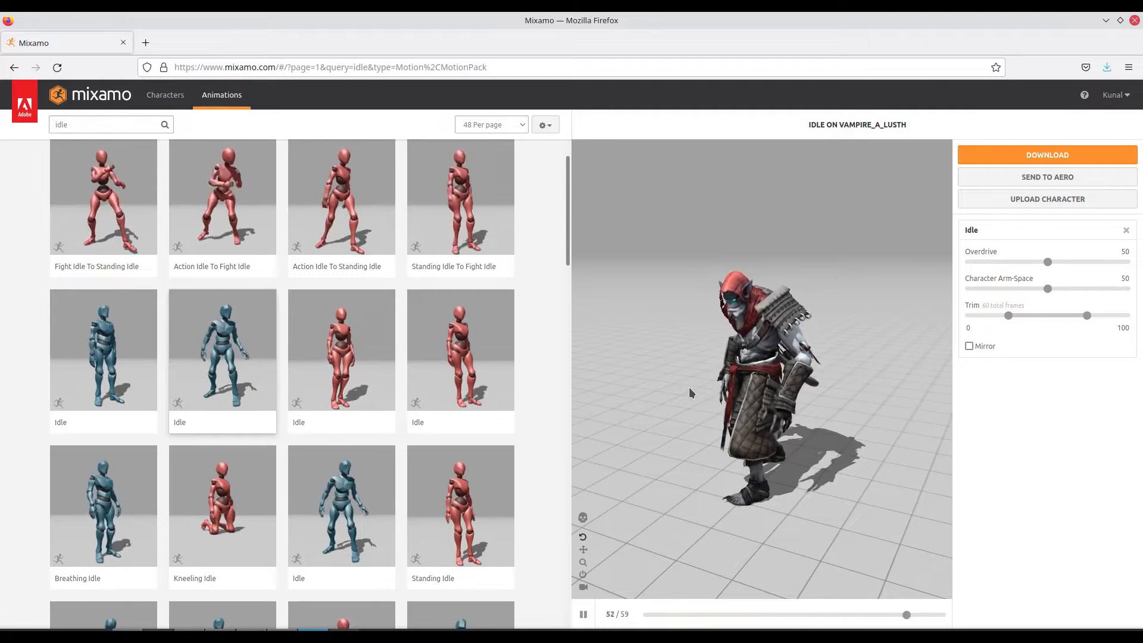
drag(688, 393, 729, 391)
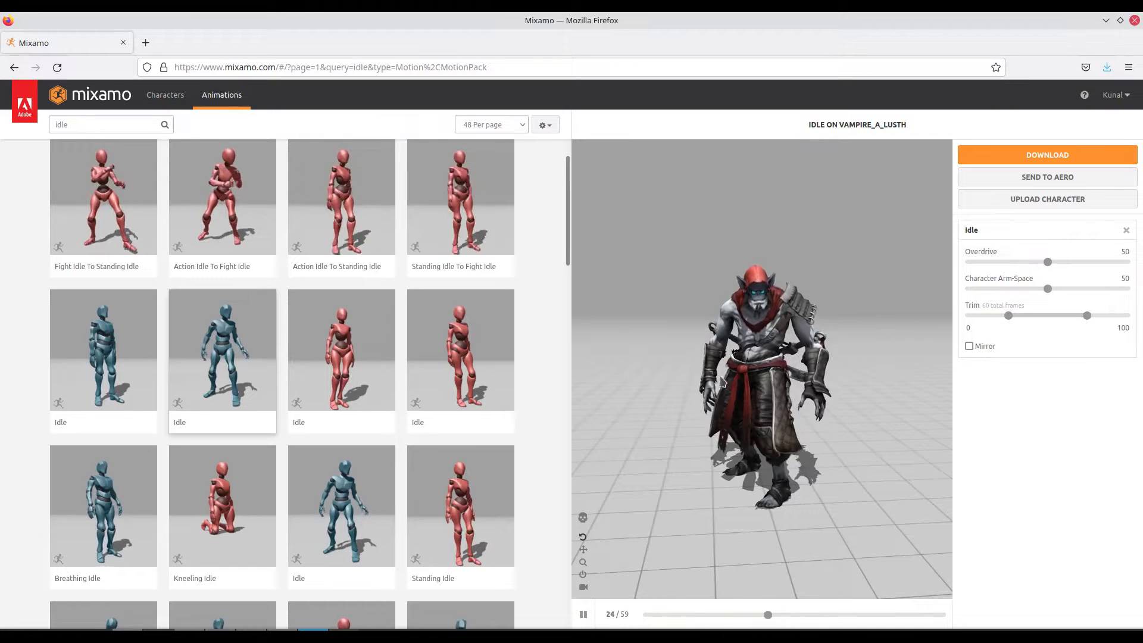
- Download the applied Idle animation in the FBX for Unity format without skin
click(1028, 158)
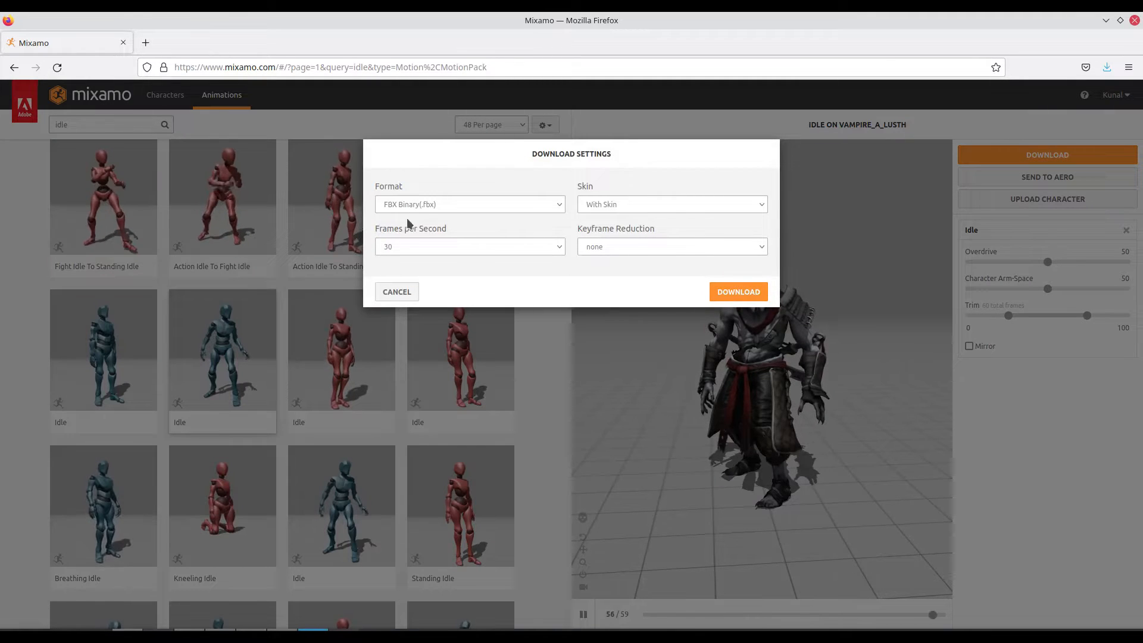
click(423, 204)
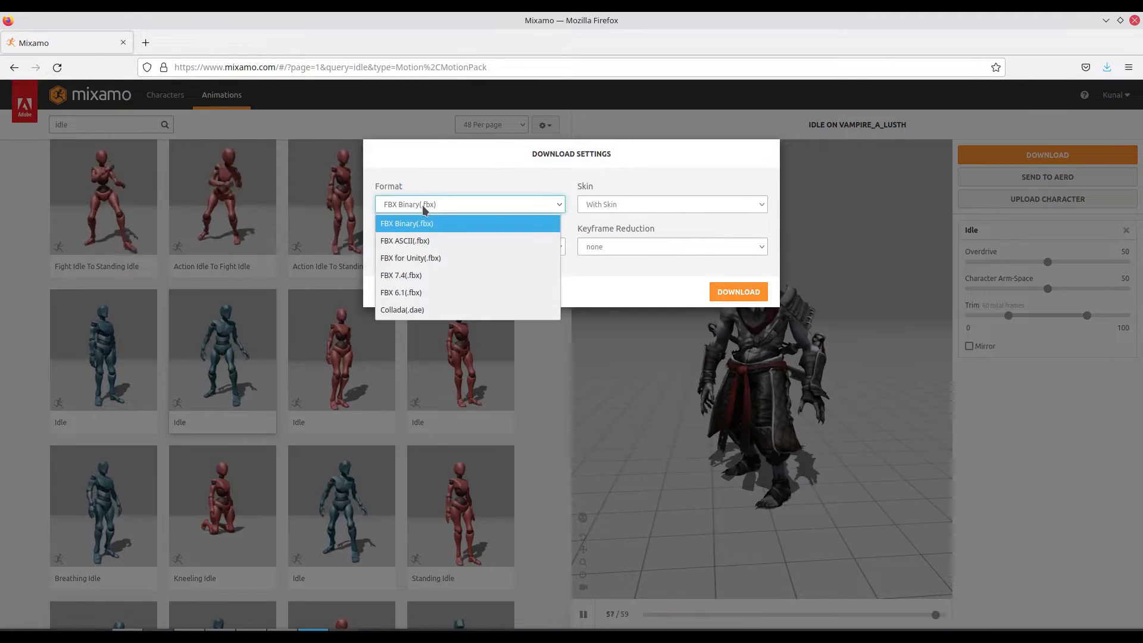
click(411, 257)
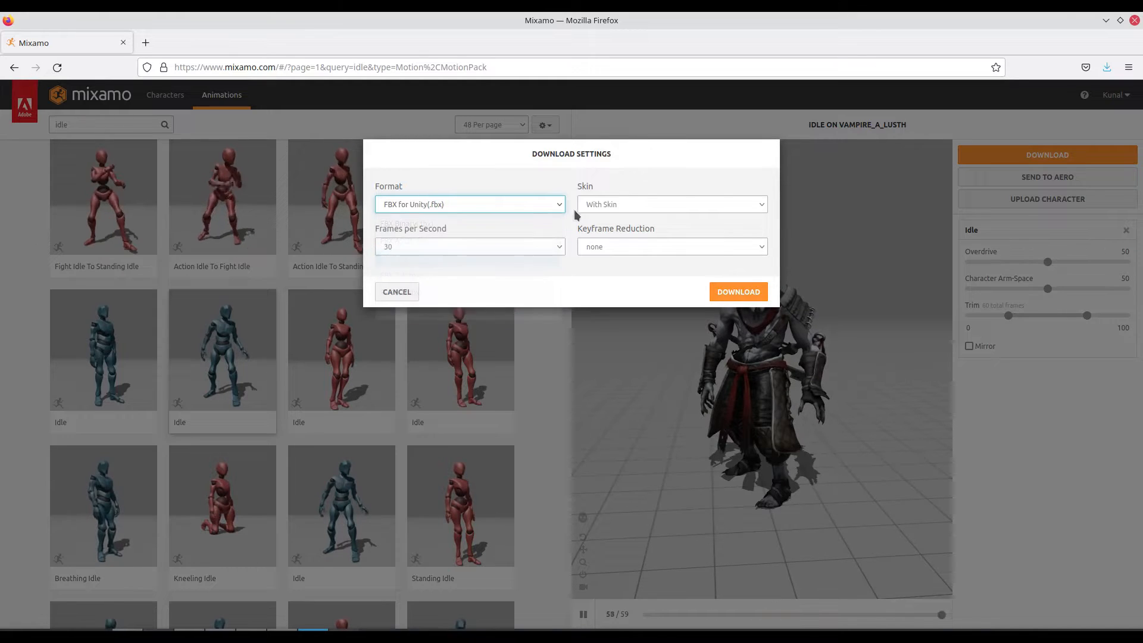
click(608, 206)
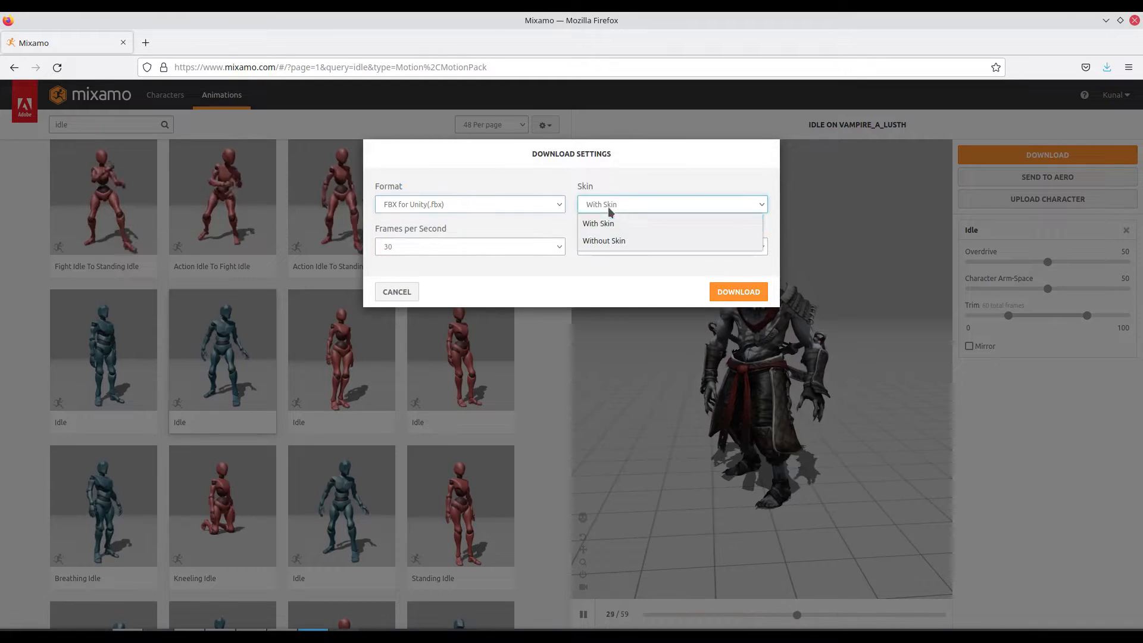
click(609, 240)
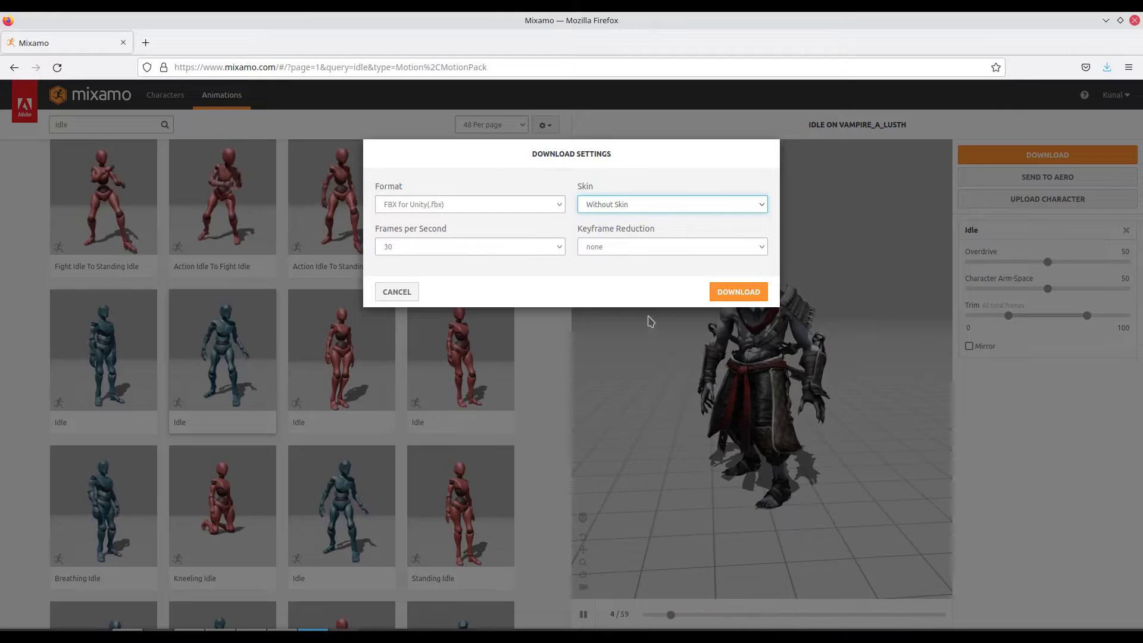
click(738, 292)
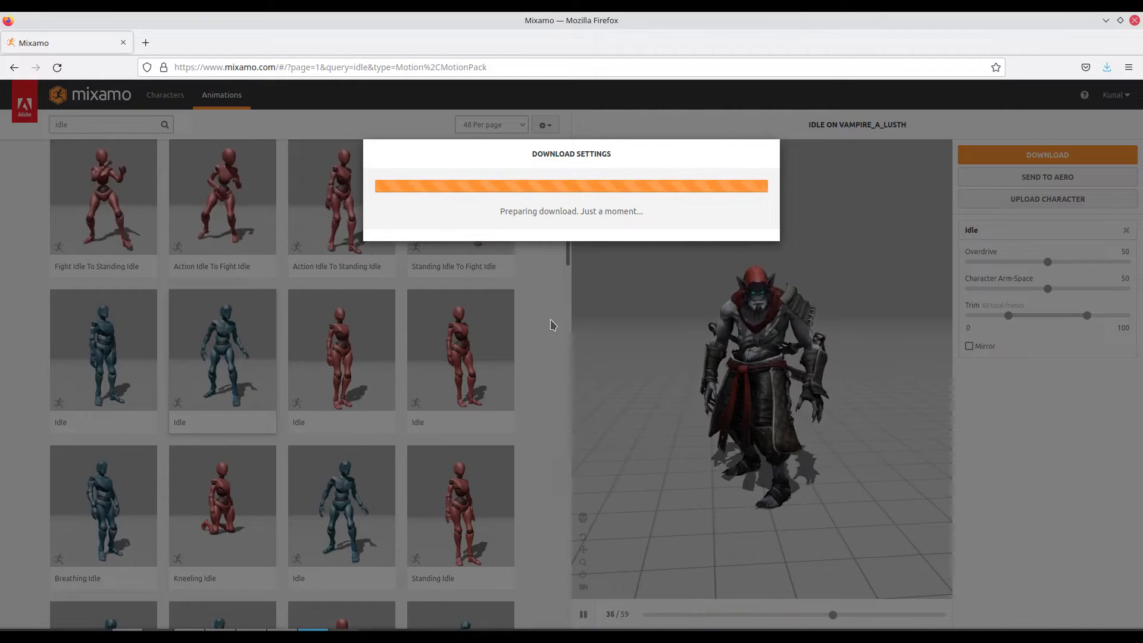
- Search the animations for "jump" and apply Mutant Jumping to the vampire character
double_click(93, 124)
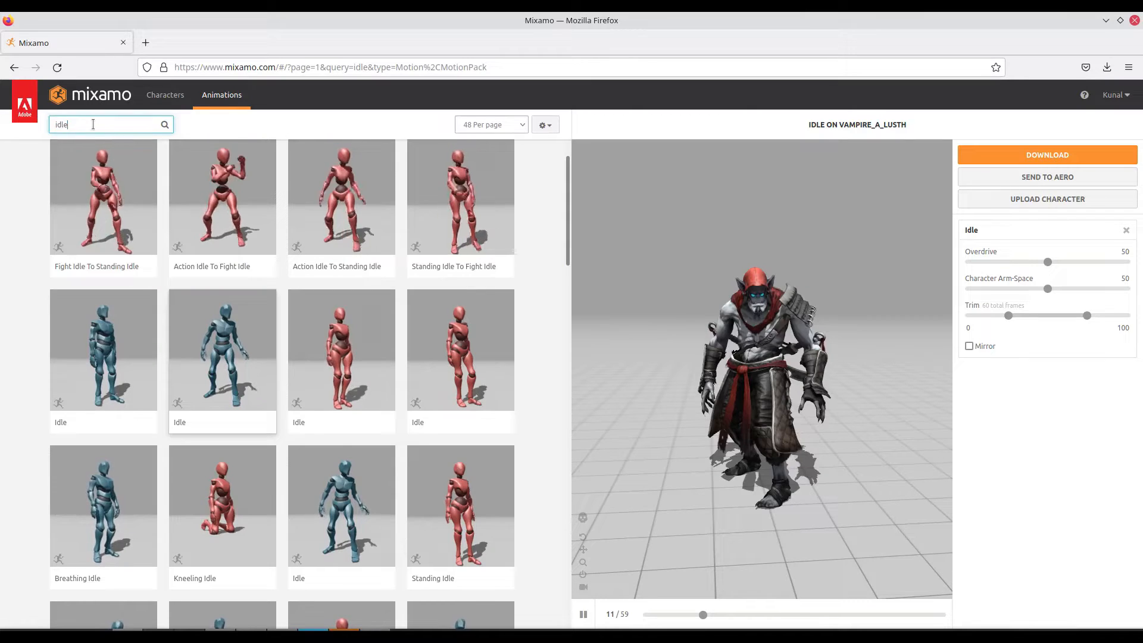
drag(58, 122, 45, 122)
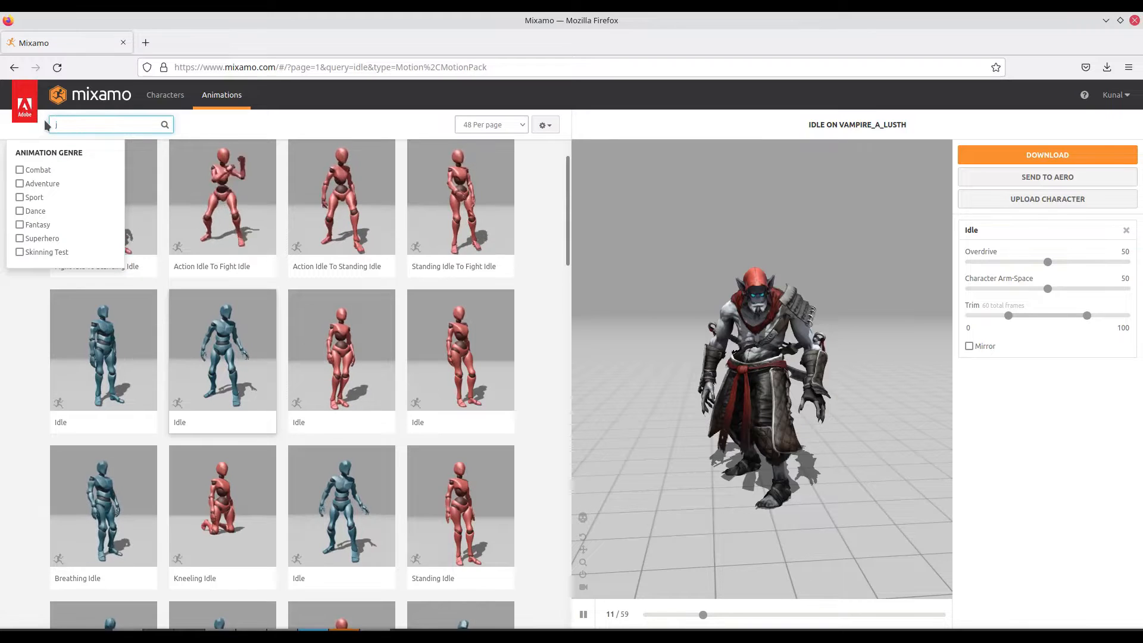
key(Return)
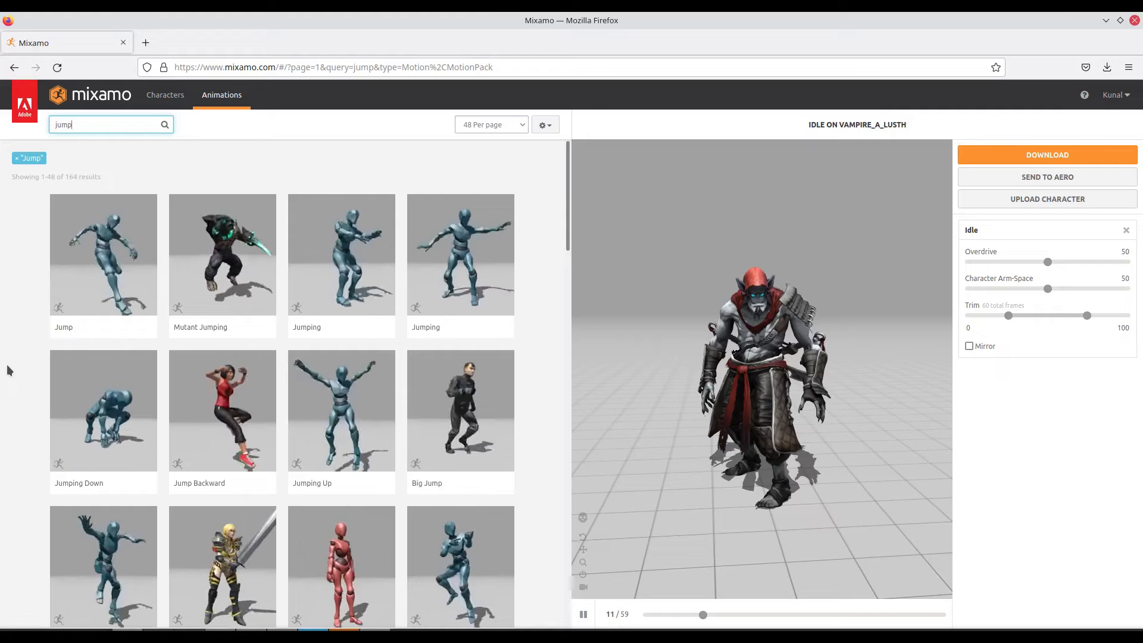
click(228, 267)
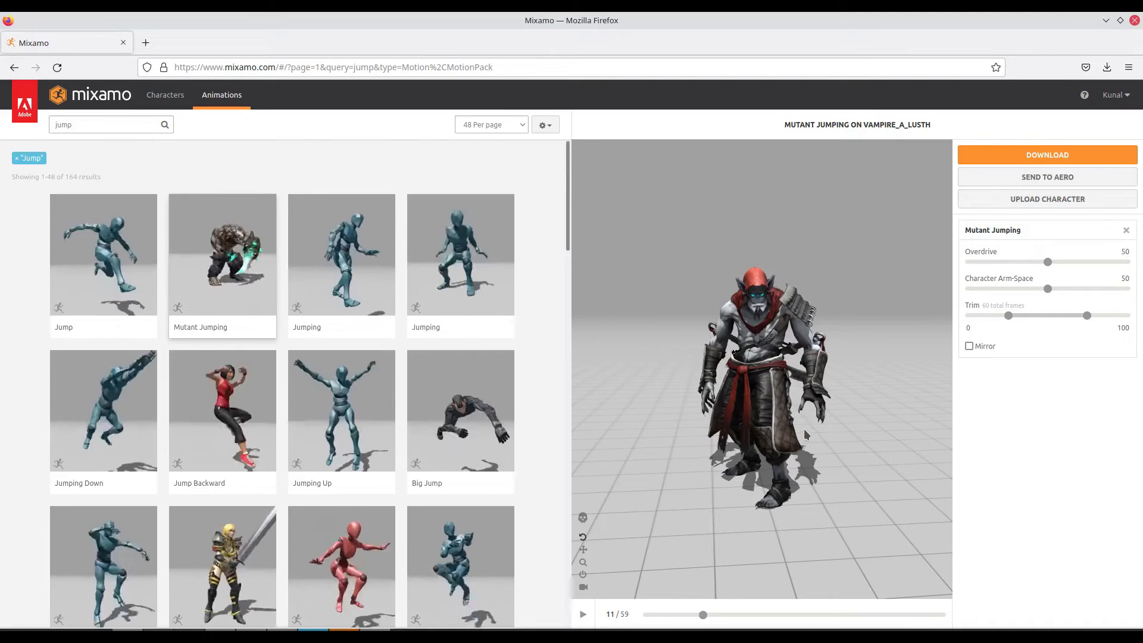
- Download the Mutant Jumping animation without skin in the FBX for Unity format
click(1004, 159)
click(748, 206)
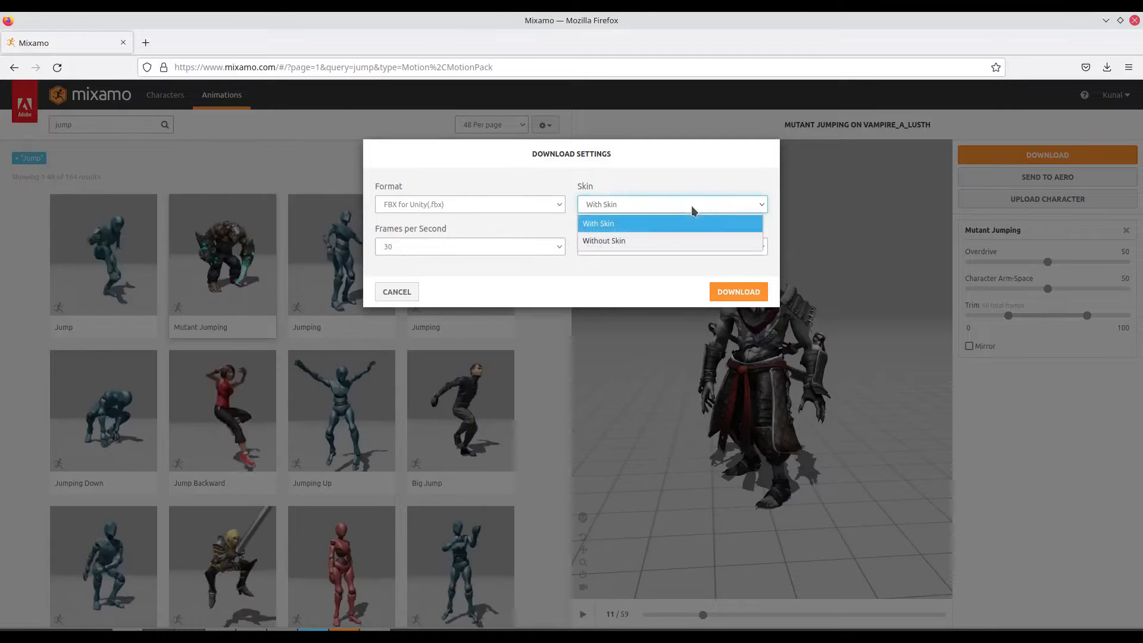
click(671, 241)
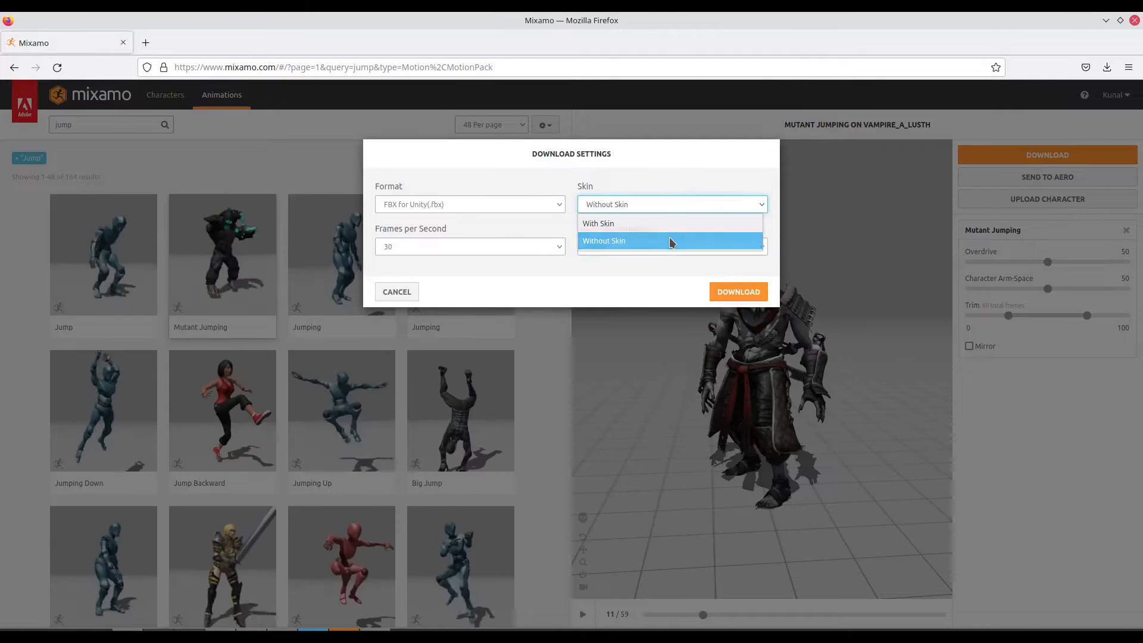
click(739, 292)
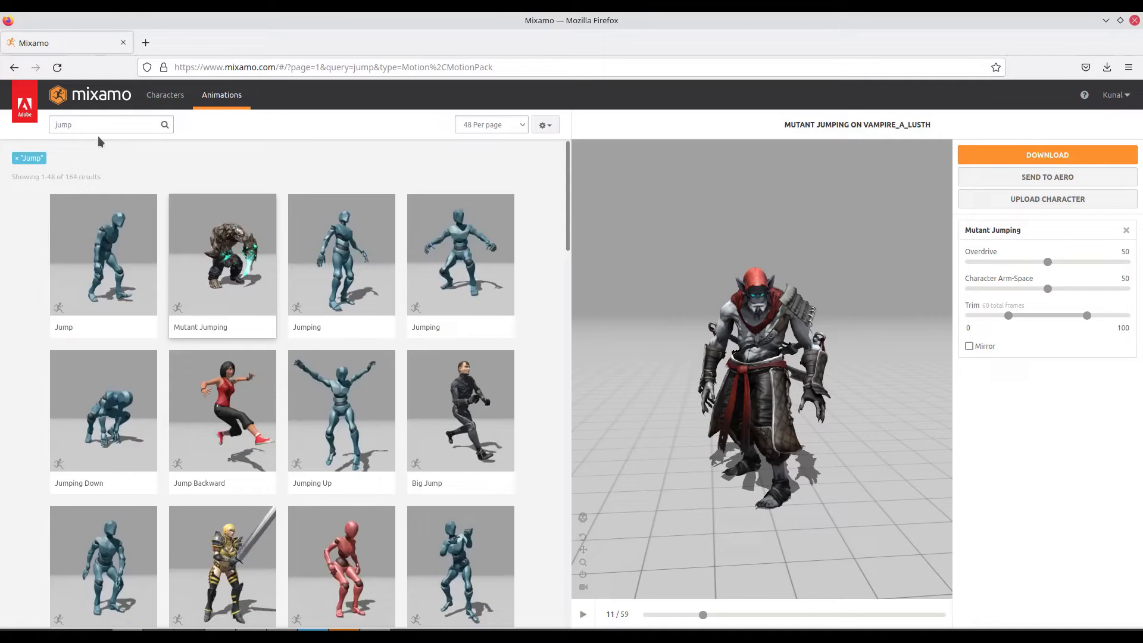
- Search the animations for "throw" and download Goalie Throw for the character as FBX for Unity without skin
click(98, 124)
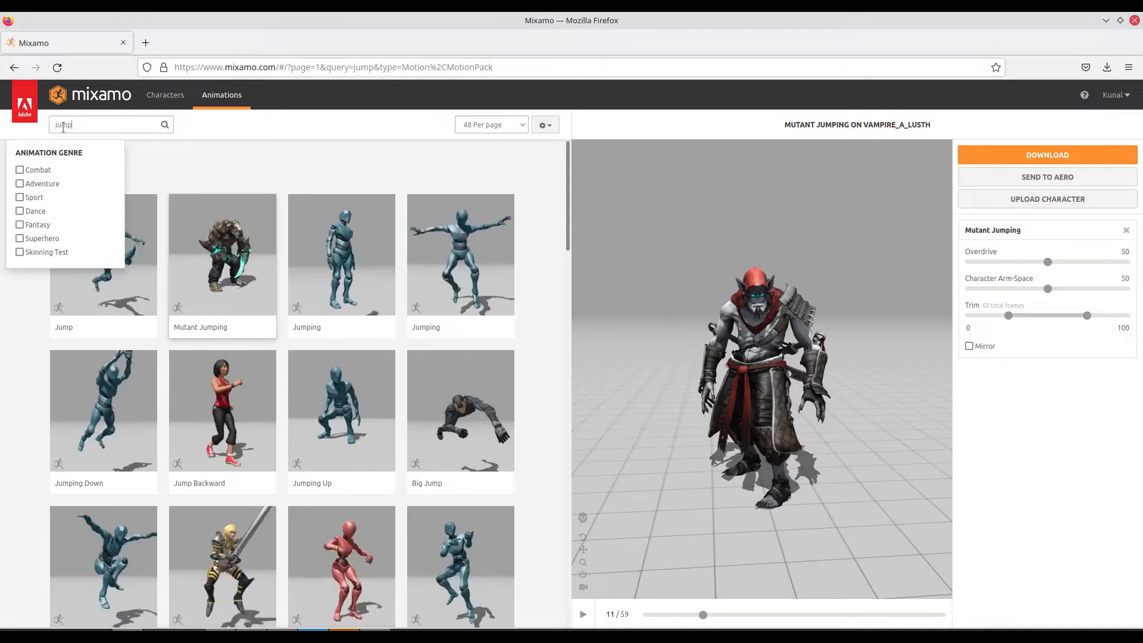
key(ctrl+a)
text(throw)
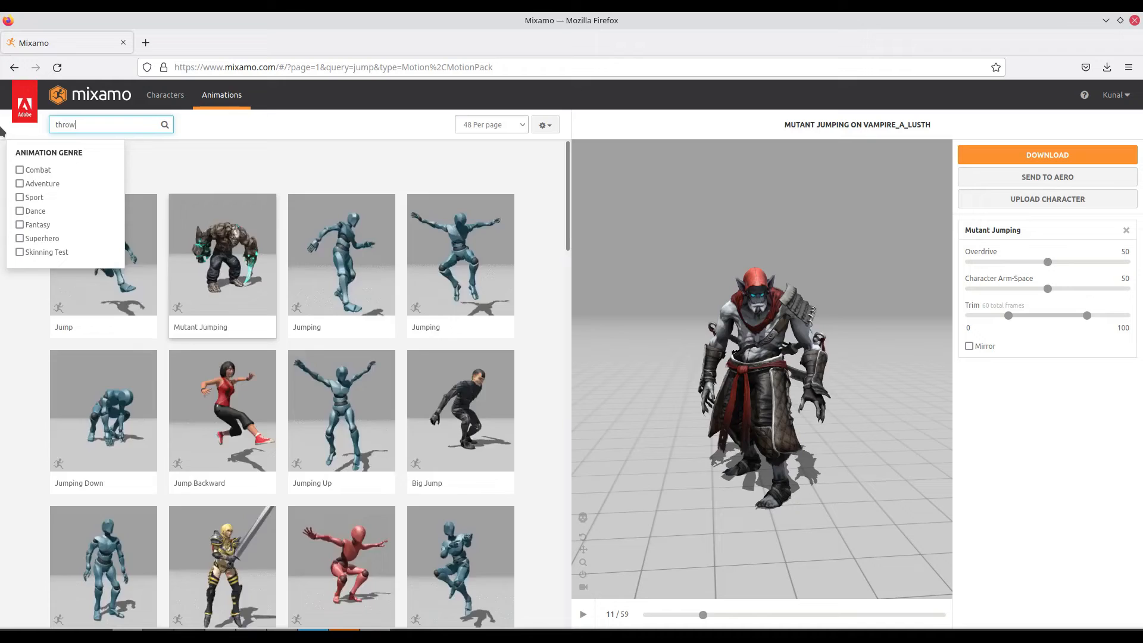
key(Return)
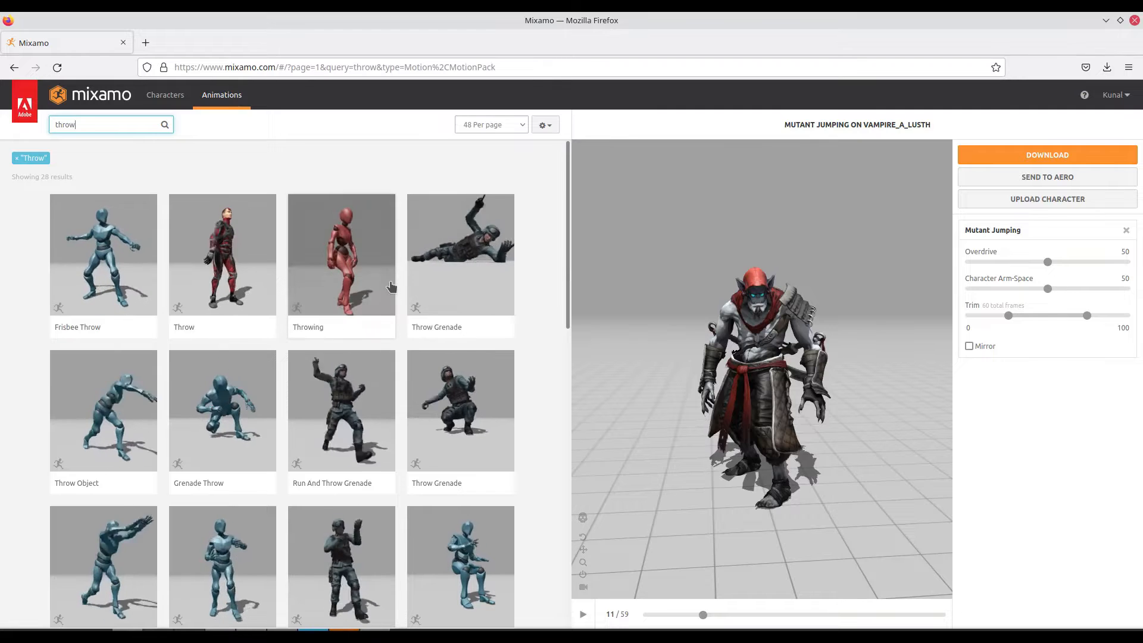
scroll(391, 287, down, 2)
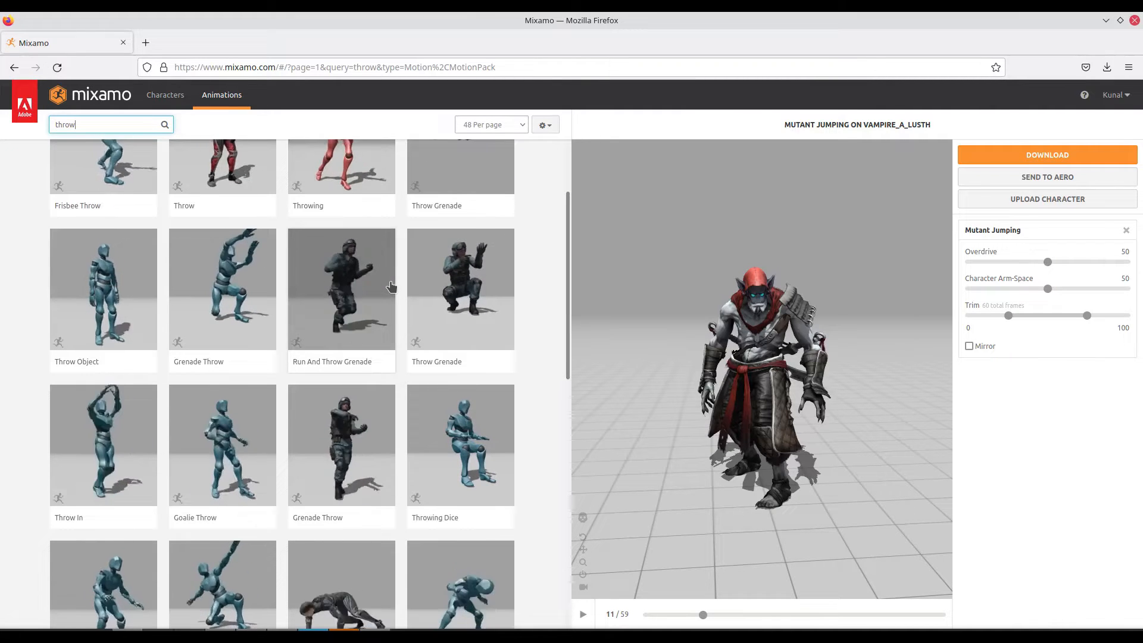
scroll(391, 287, down, 2)
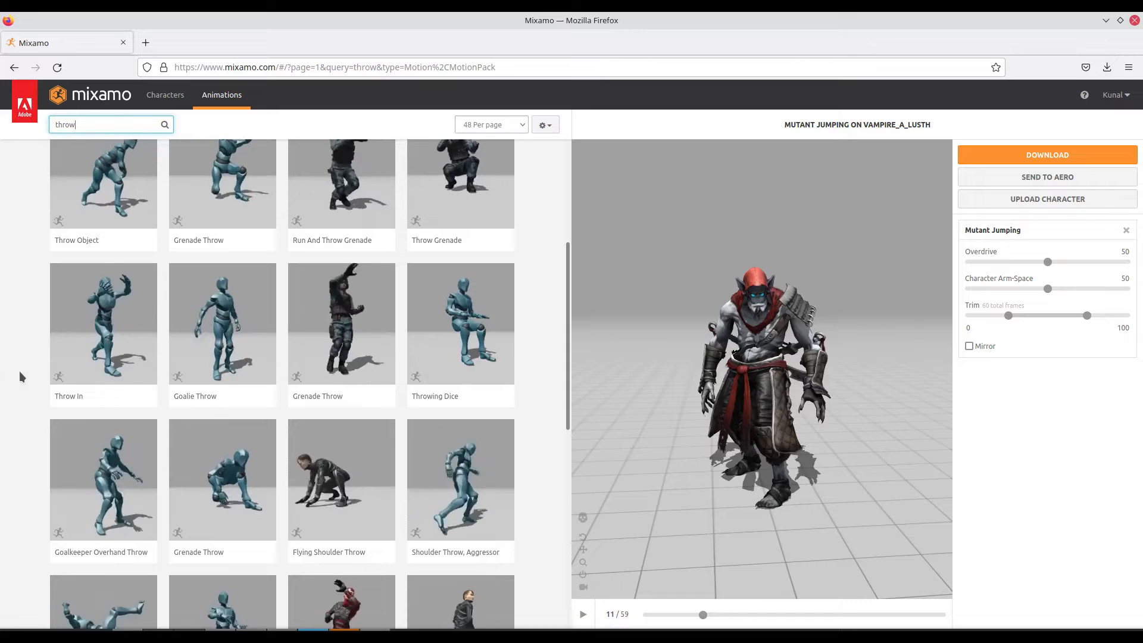
click(215, 332)
click(1047, 155)
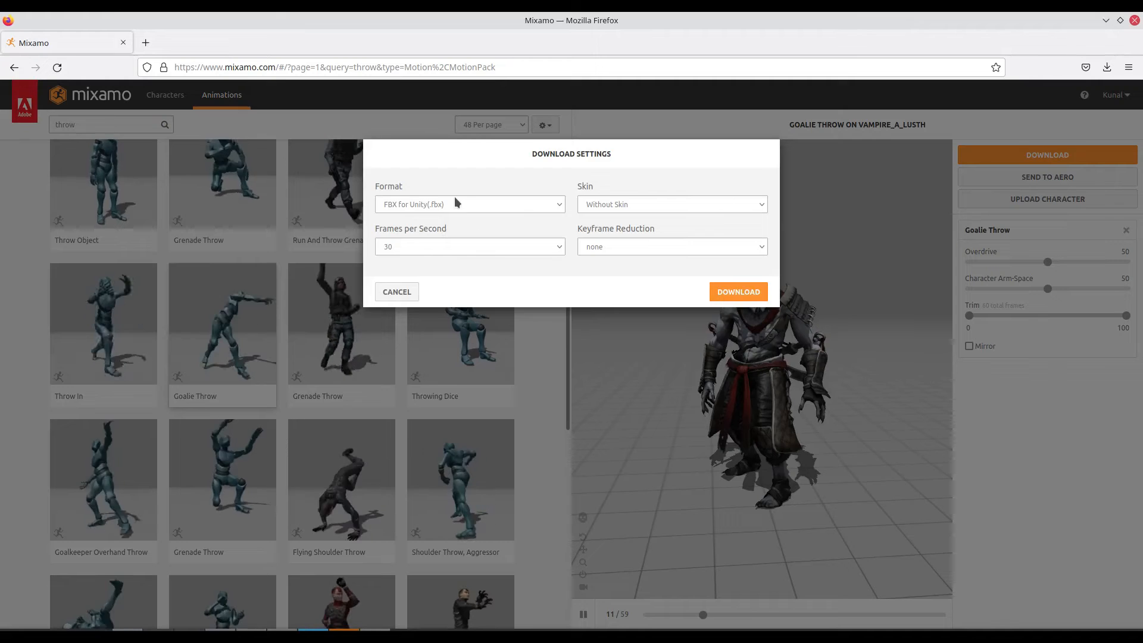
click(748, 294)
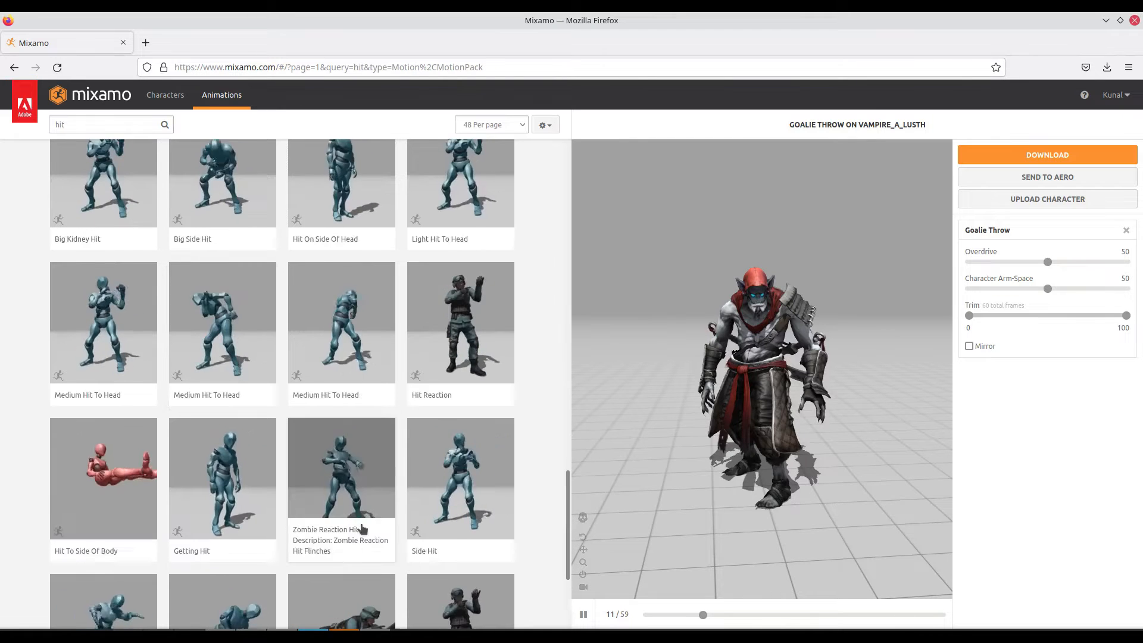
- Apply Zombie Reaction Hit from the "hit" animations and download it as FBX for Unity without skin
scroll(365, 524, down, 1)
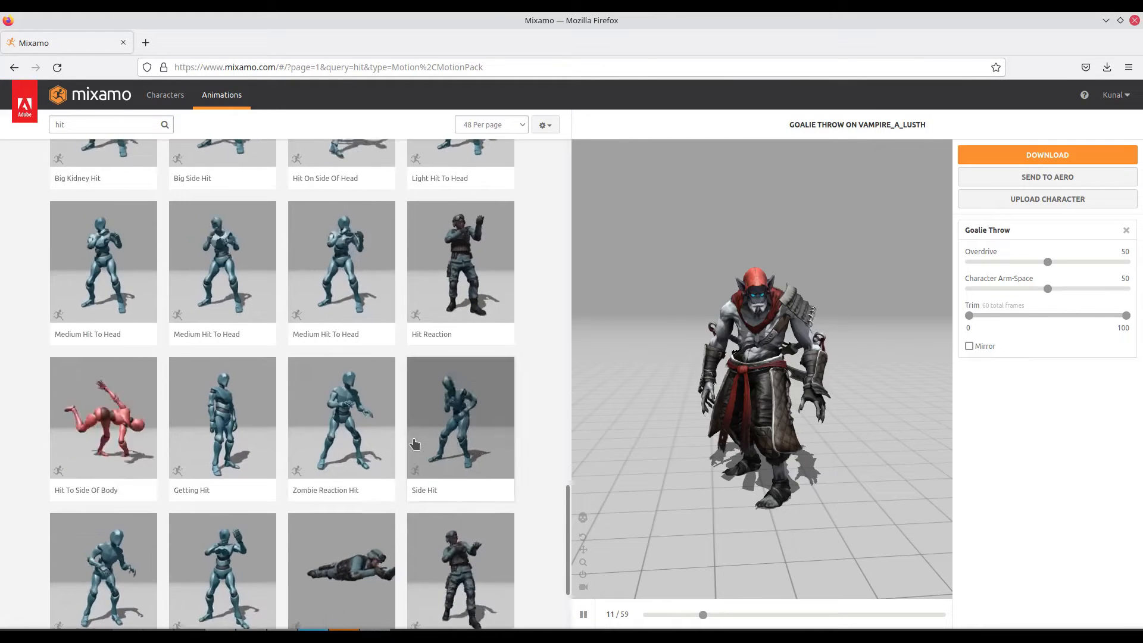
click(341, 417)
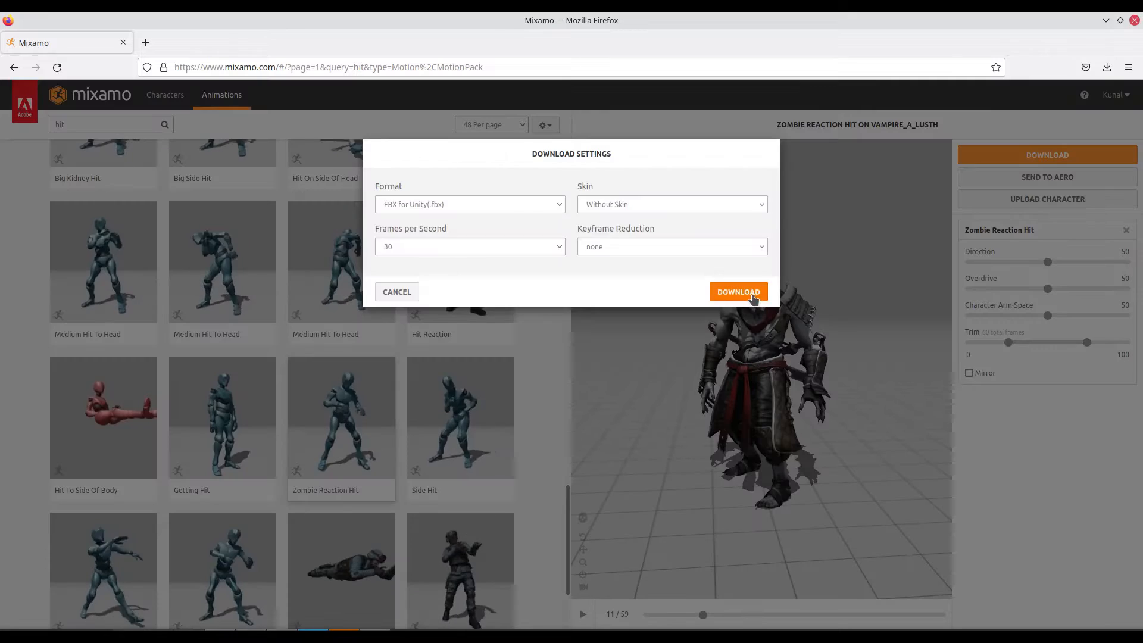
click(751, 294)
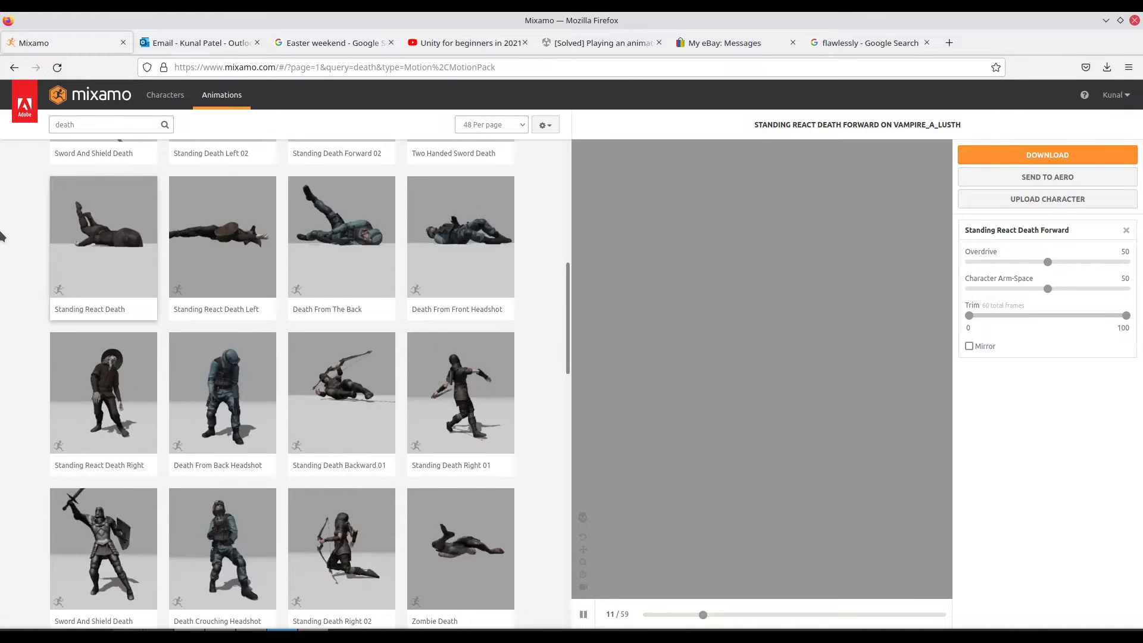
scroll(91, 260, down, 3)
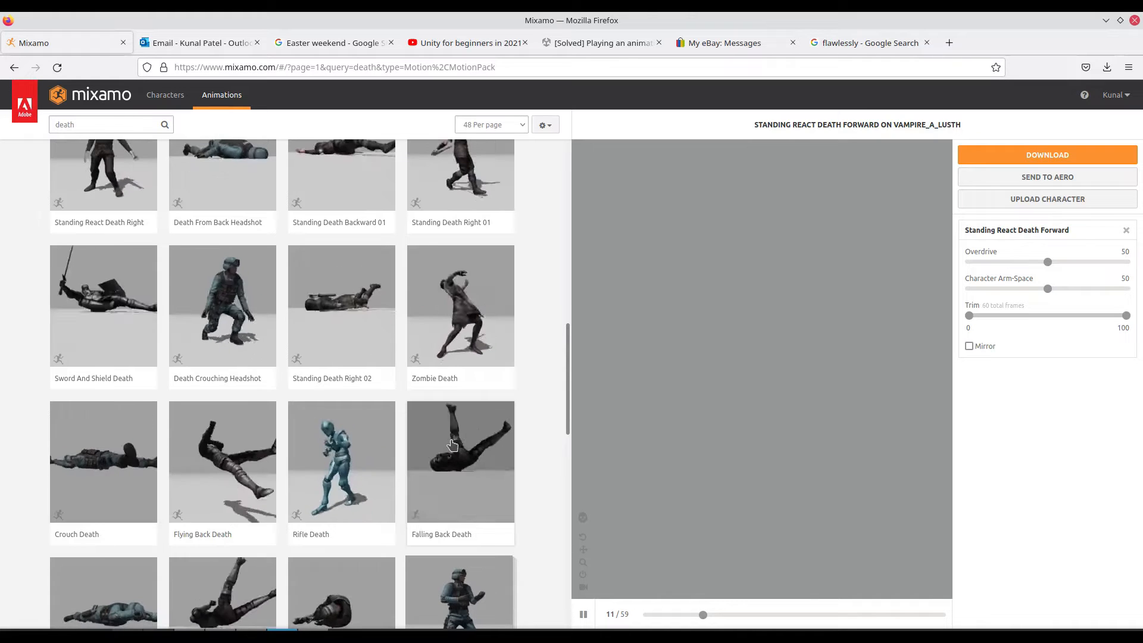
- In Unity, create a folder named Moe inside the project's Assets/Monsters folder
right_click(194, 438)
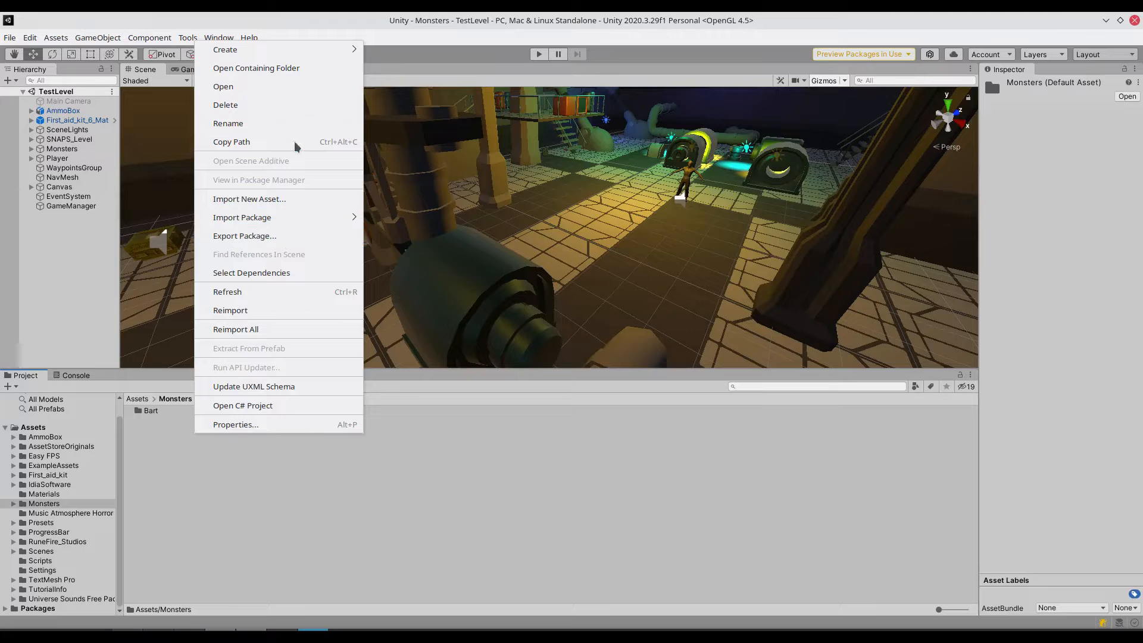
mouse_move(304, 49)
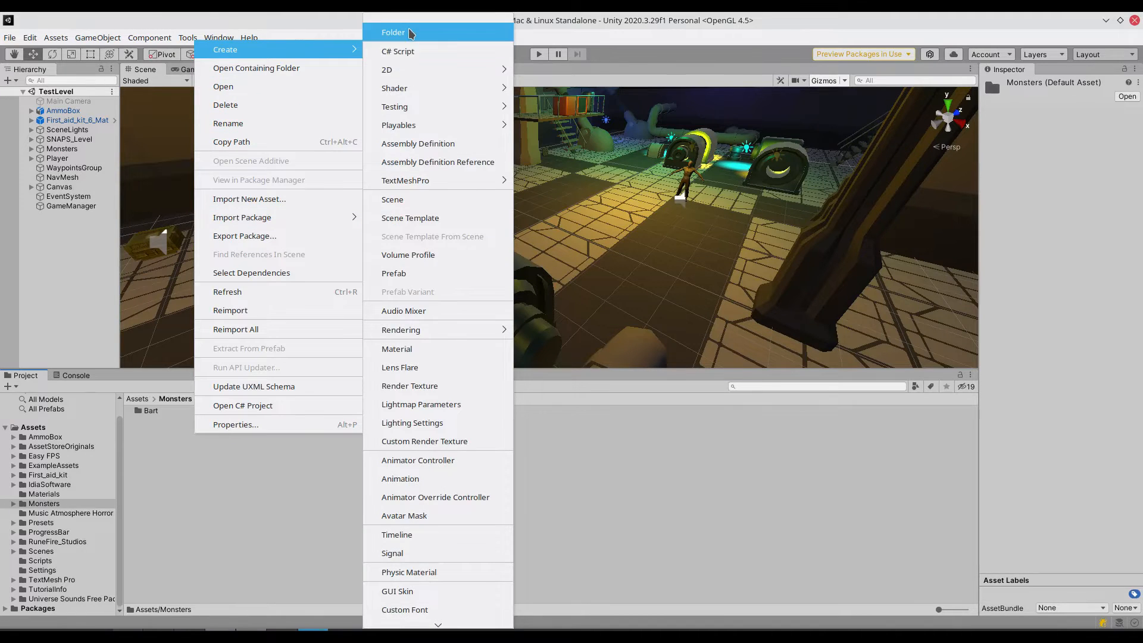
click(410, 32)
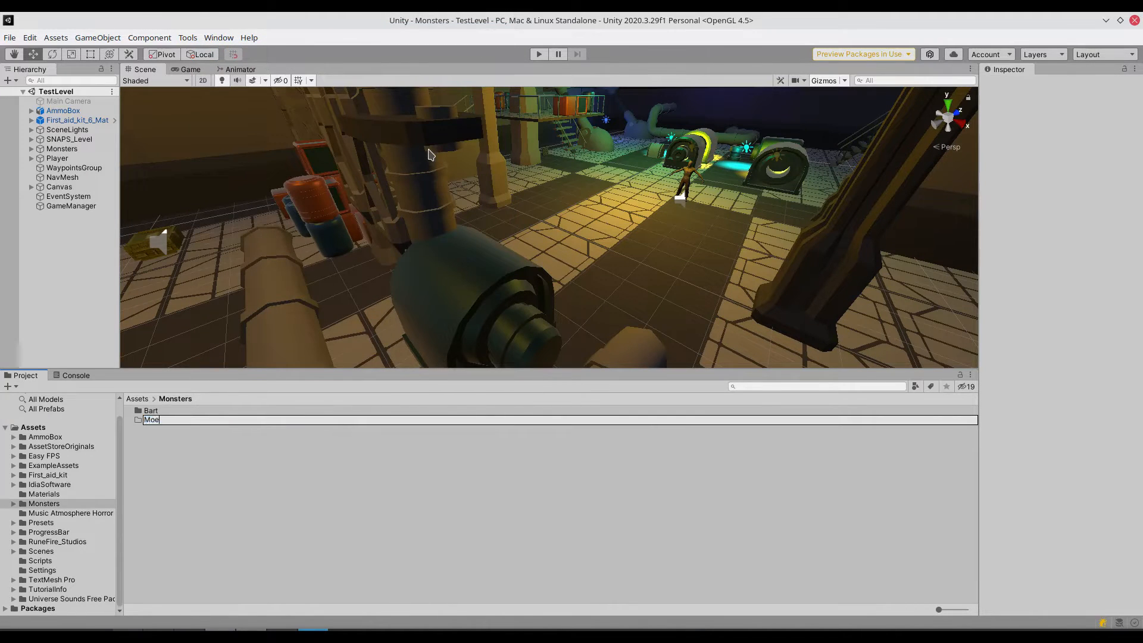
key(Return)
click(167, 469)
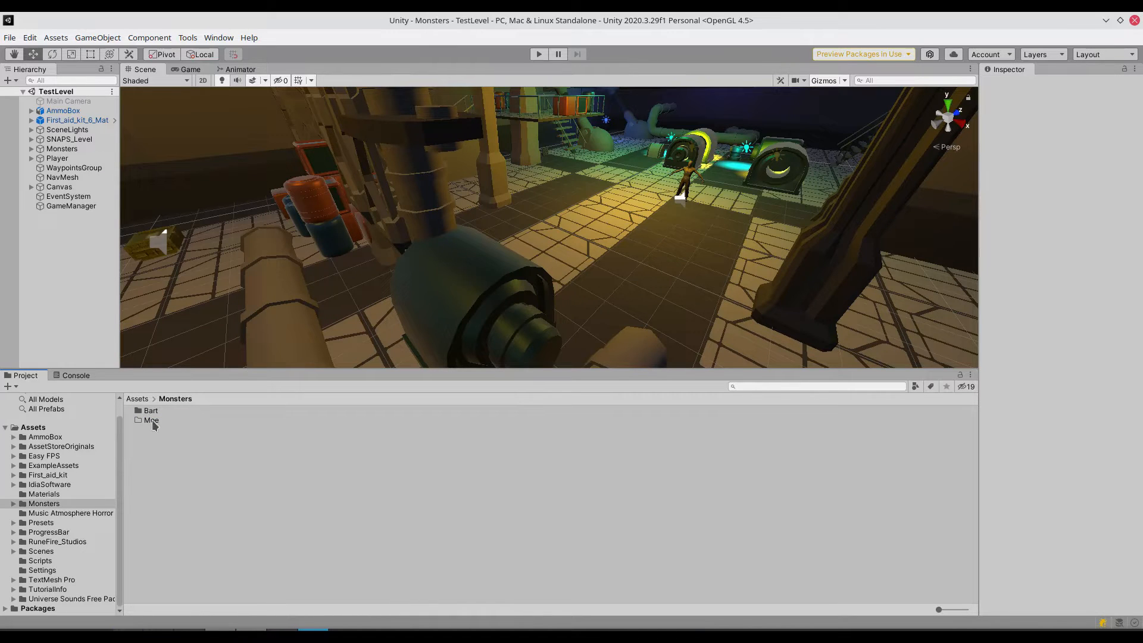
- Open the Moe folder and create a subfolder named FBX in it
double_click(151, 420)
right_click(183, 437)
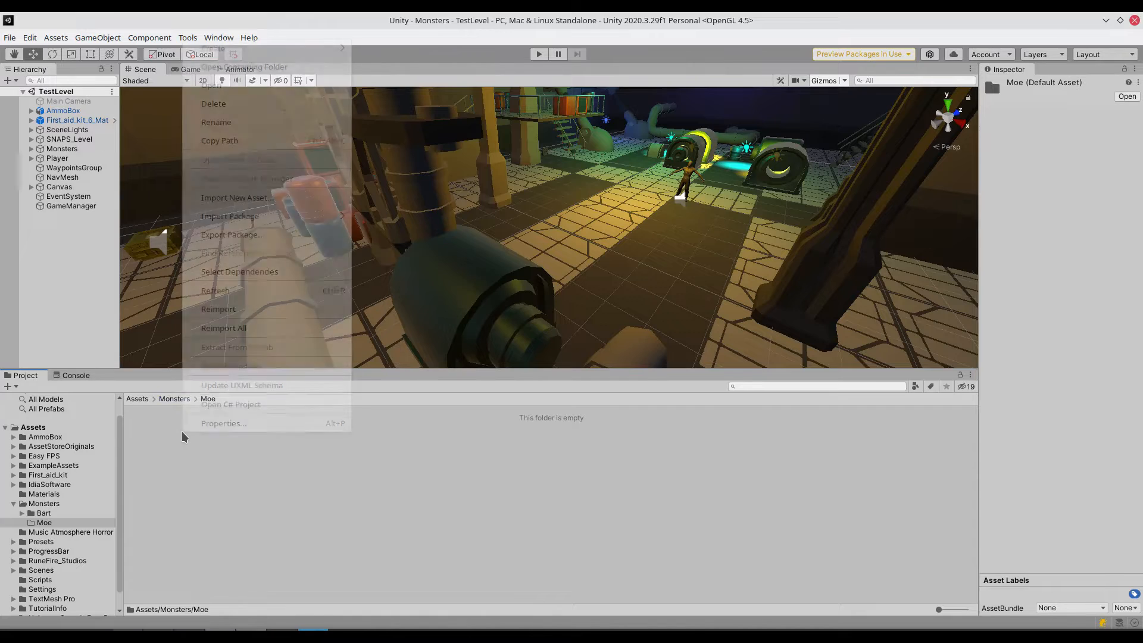
mouse_move(266, 58)
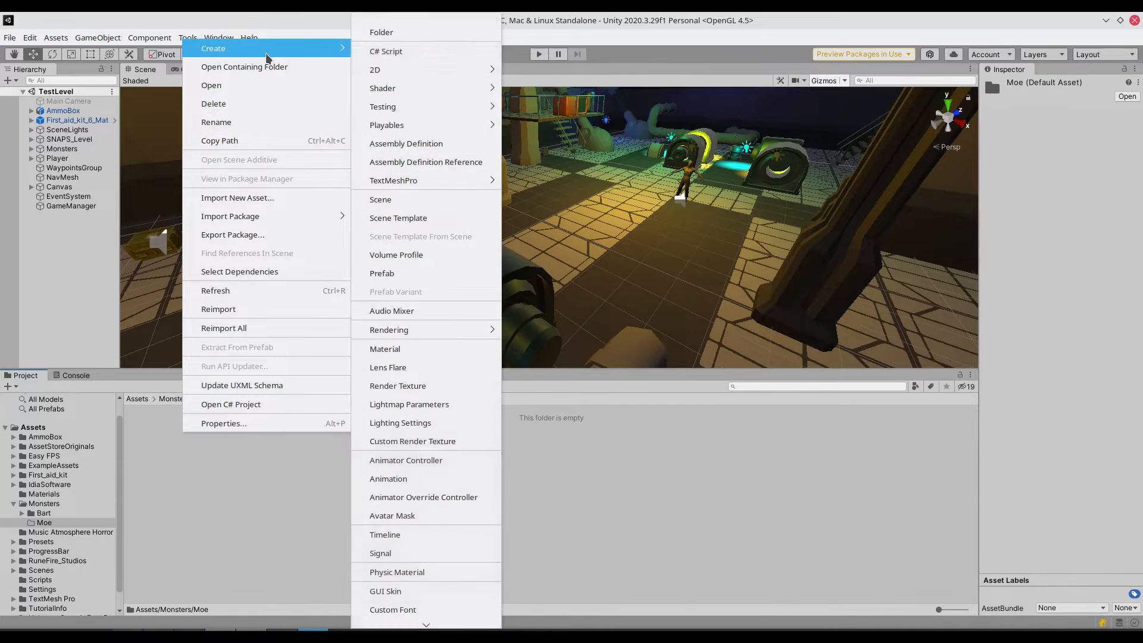
click(380, 35)
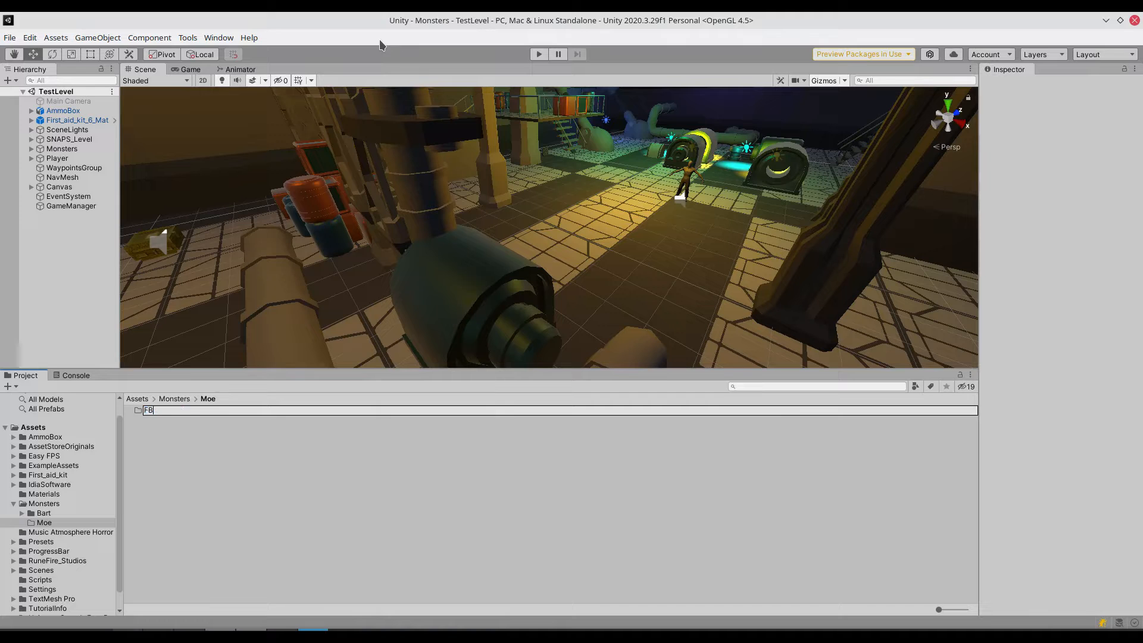
key(Return)
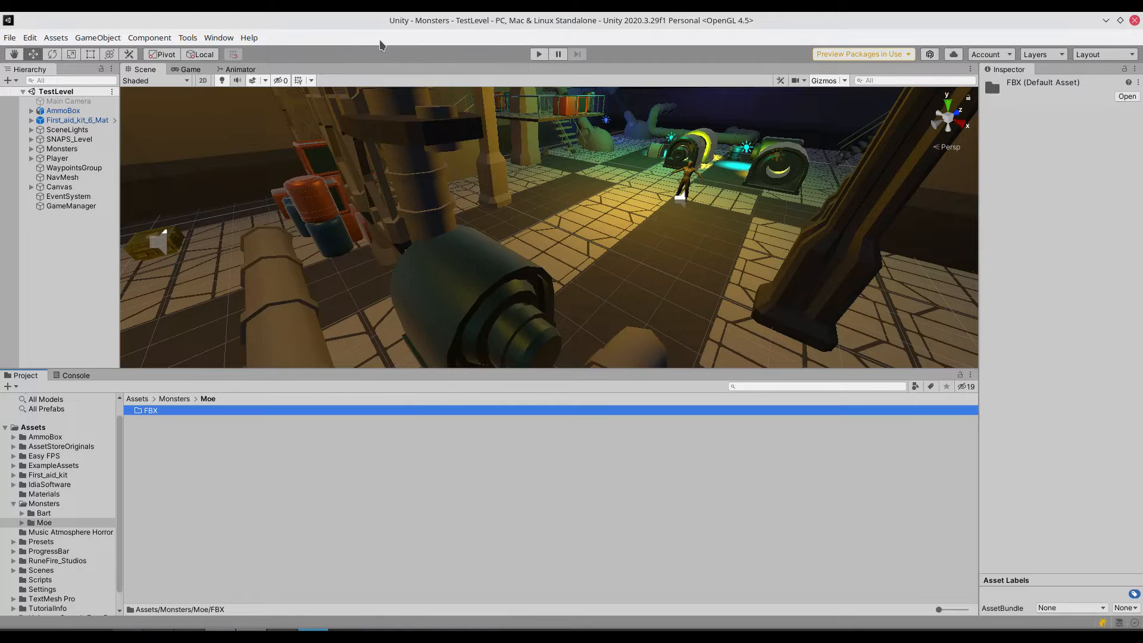
- Create a subfolder named Animations inside the Moe folder
right_click(170, 439)
mouse_move(292, 52)
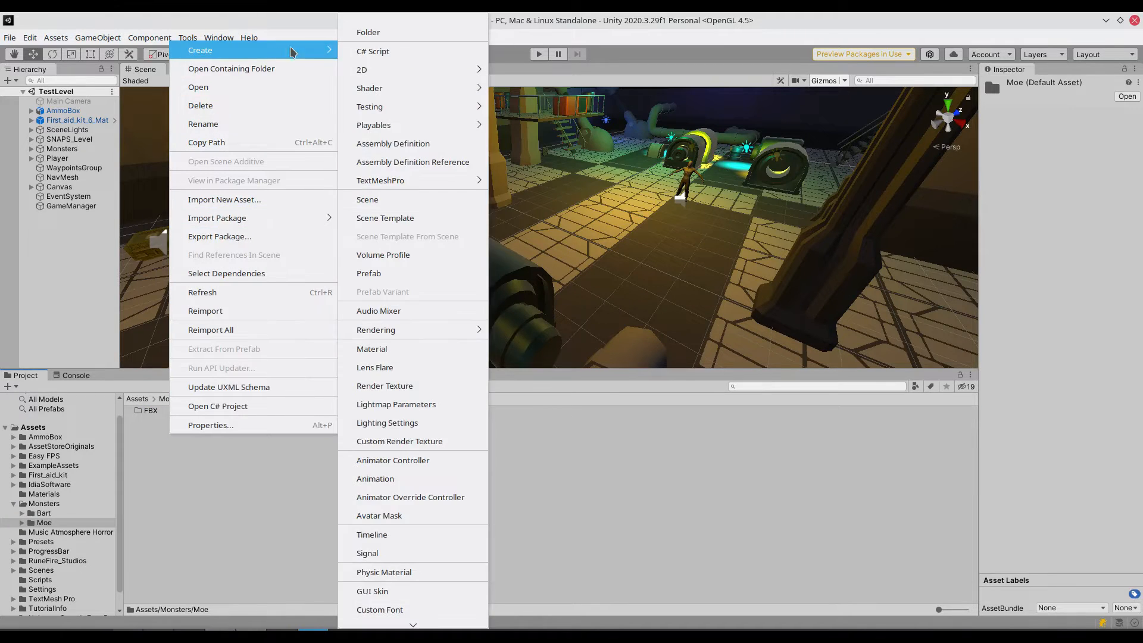
click(404, 35)
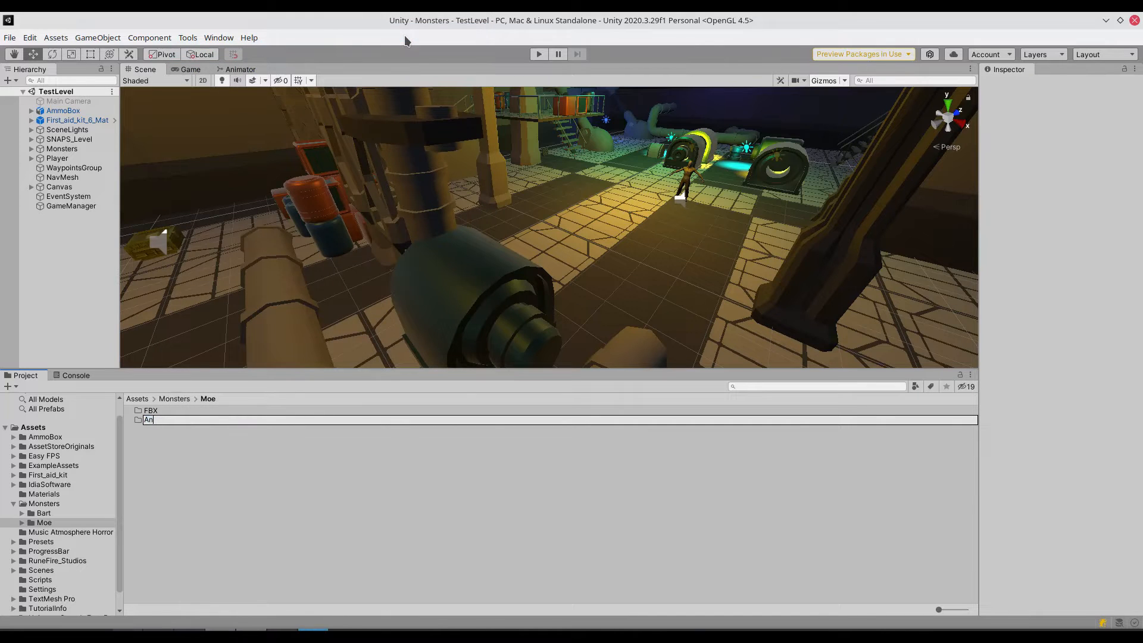
text(Animations)
key(Return)
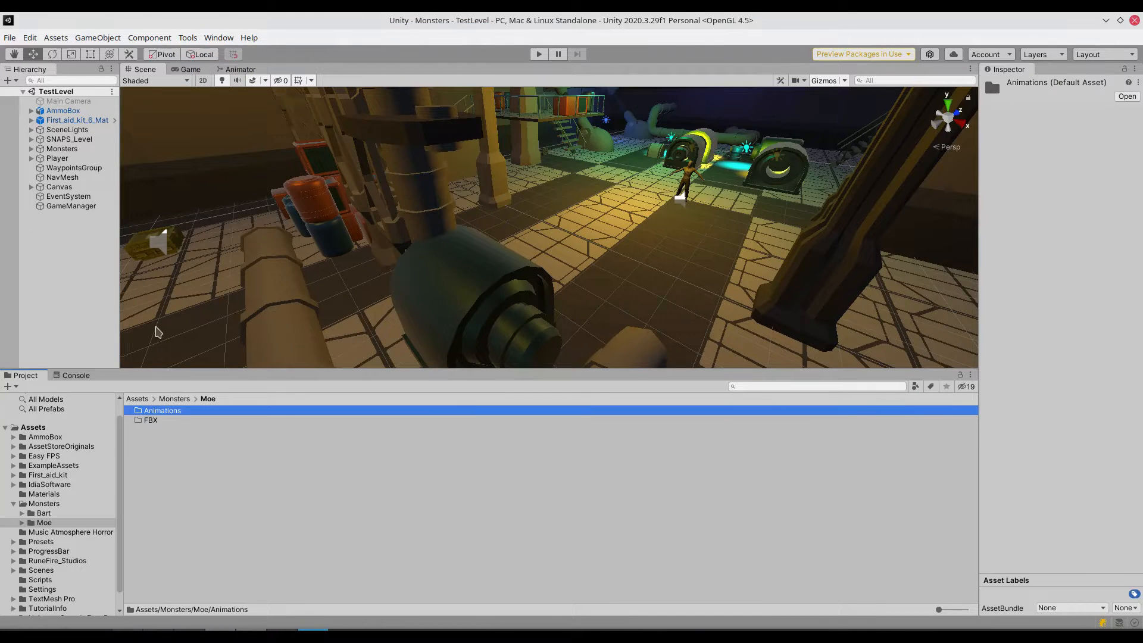
- Create a subfolder named Textures inside the Moe folder
right_click(184, 456)
mouse_move(294, 70)
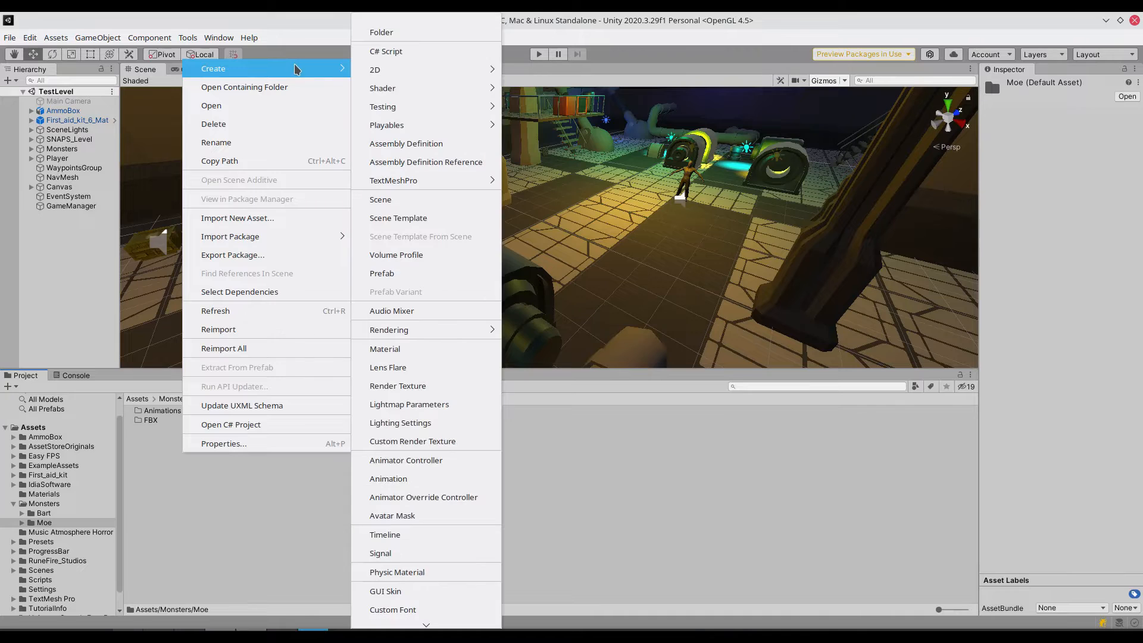
click(377, 33)
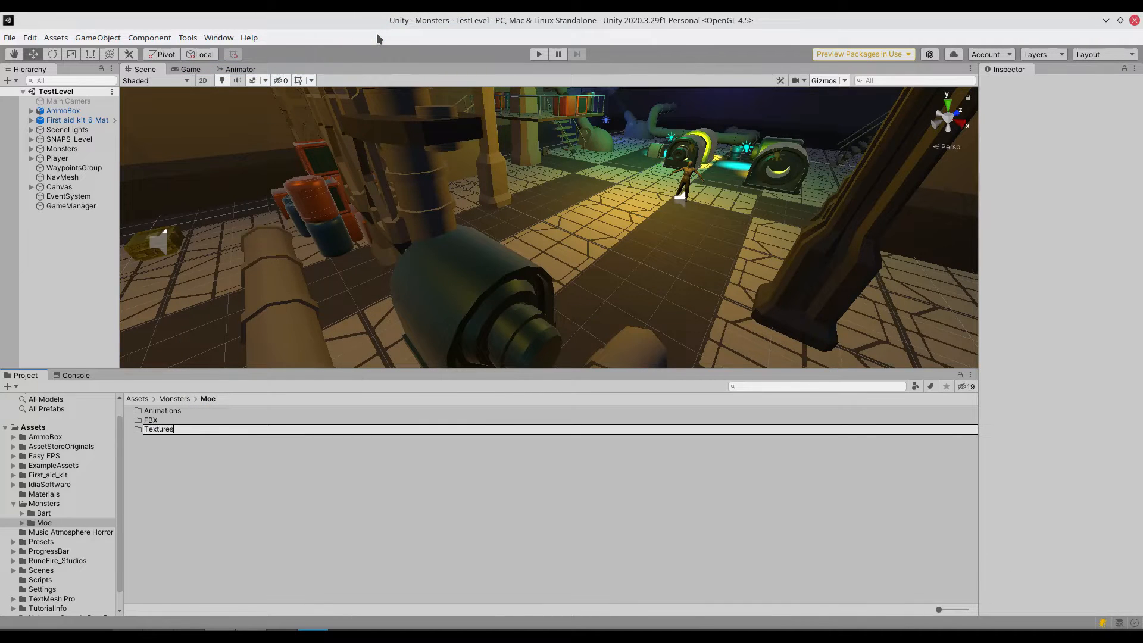
text(Textures)
key(Return)
- Create a subfolder named Materials inside the Moe folder
right_click(219, 463)
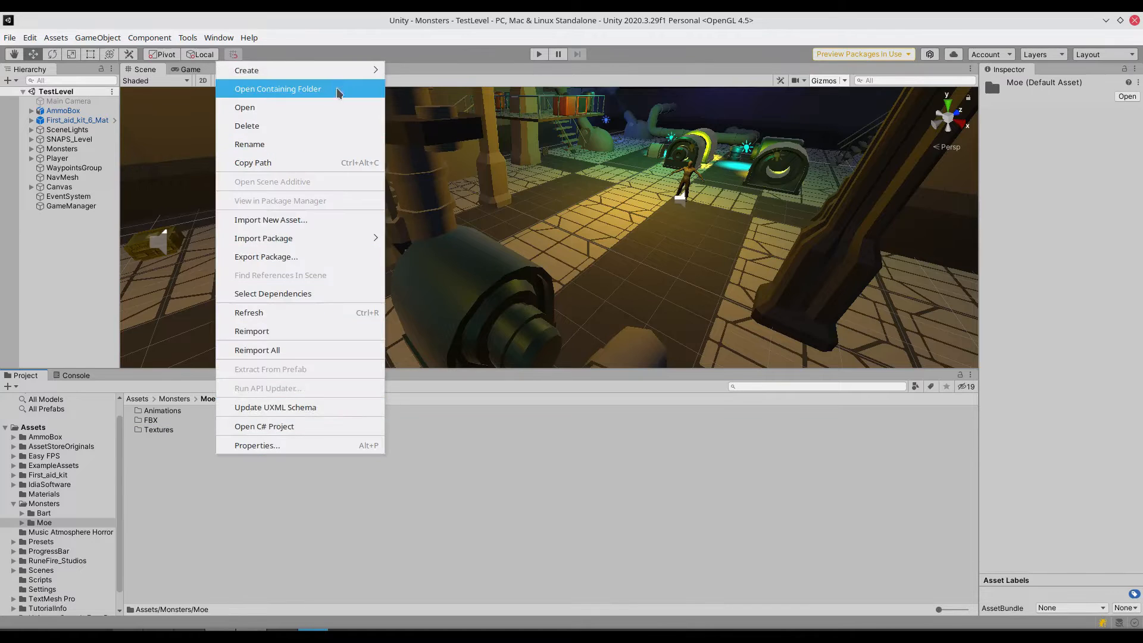
mouse_move(342, 70)
click(447, 37)
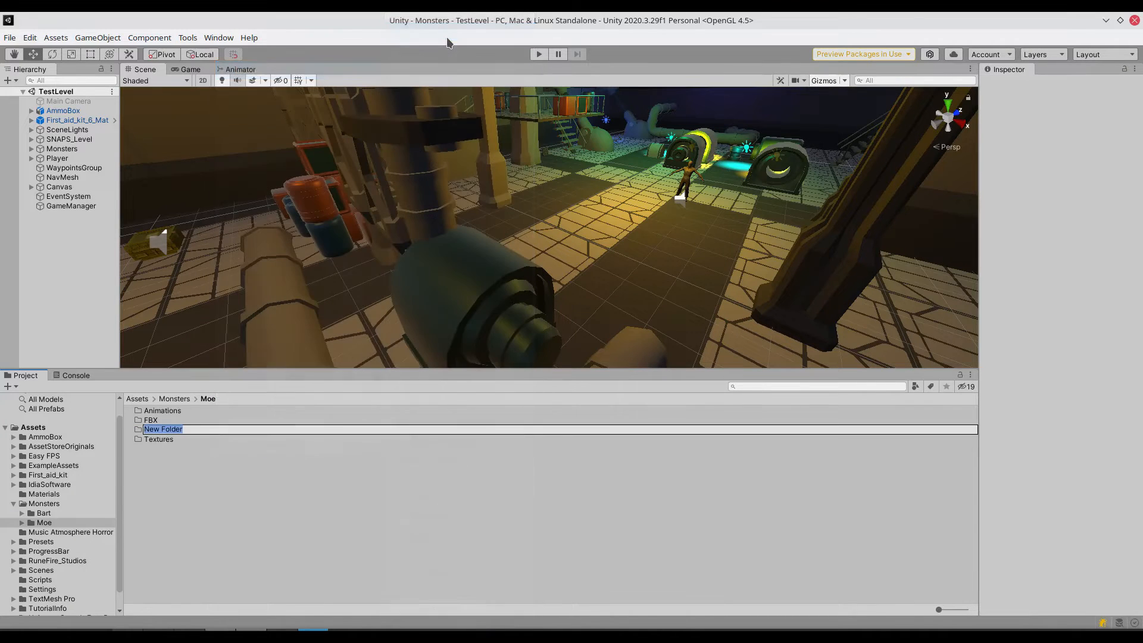
text(Materials)
key(Return)
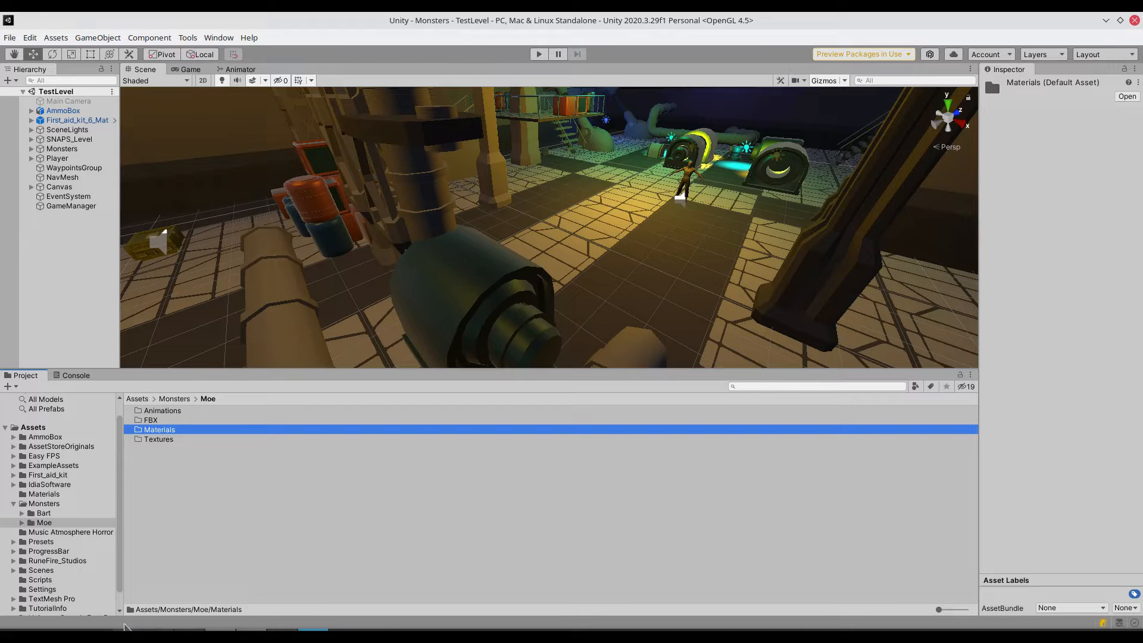
- Import vampire_a_lusth.fbx from the Downloads folder in the Dolphin file manager into Moe's FBX folder in Unity
double_click(159, 420)
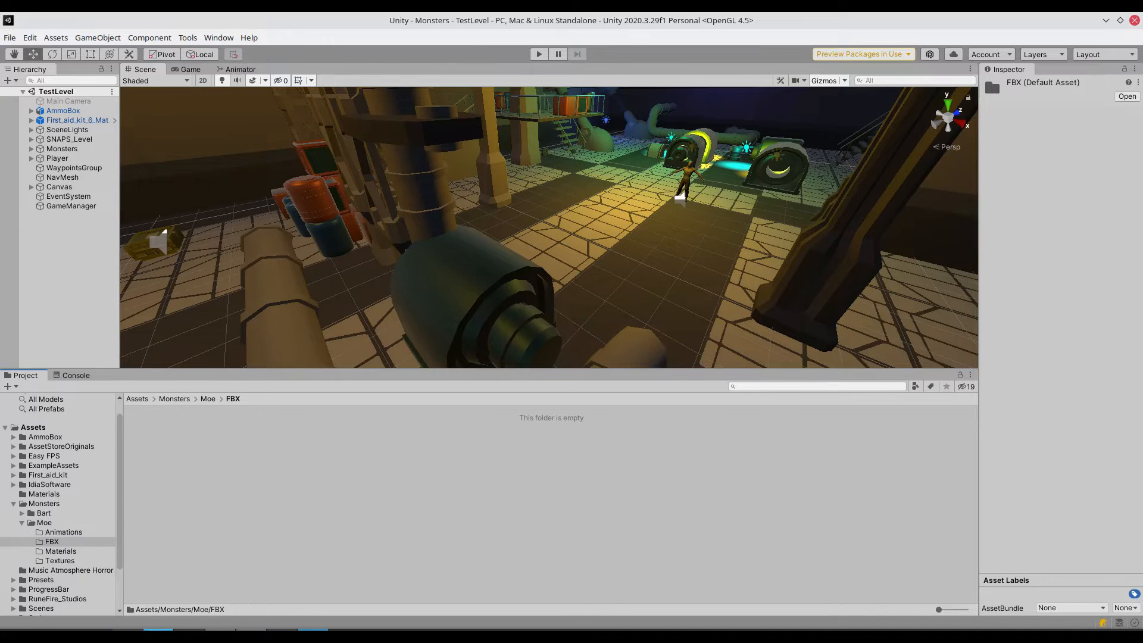
click(128, 636)
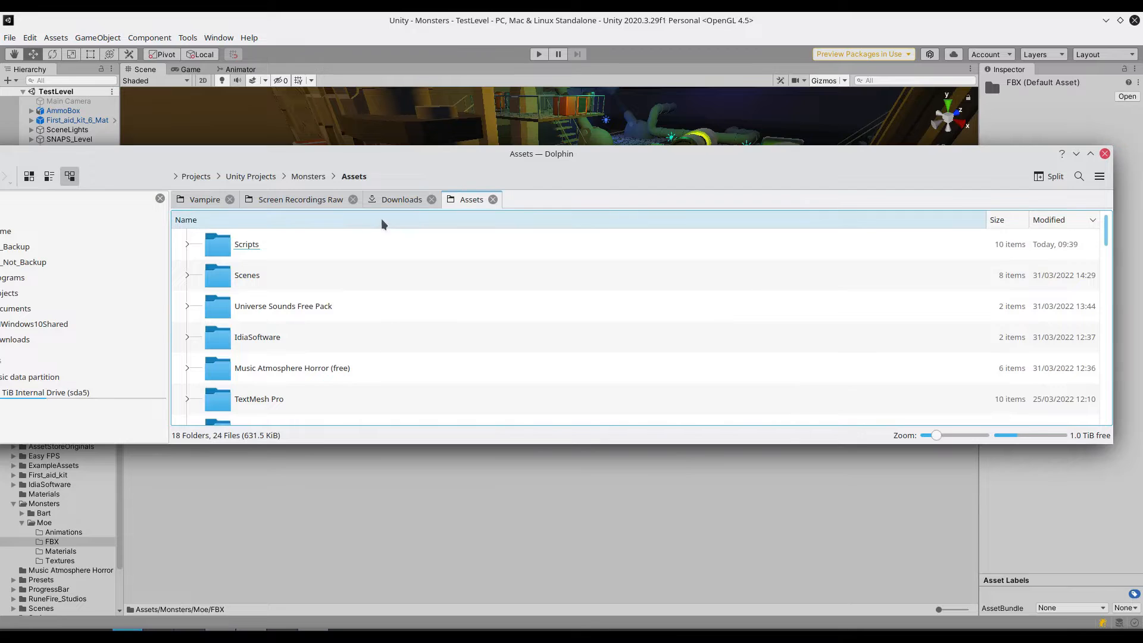
click(393, 201)
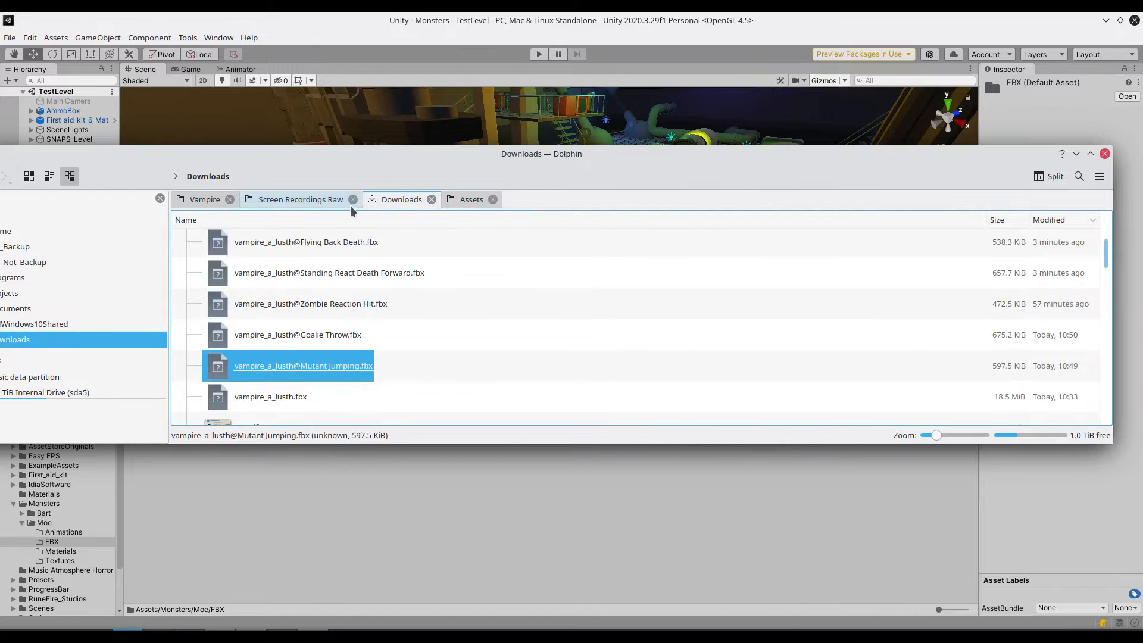
click(353, 199)
click(363, 176)
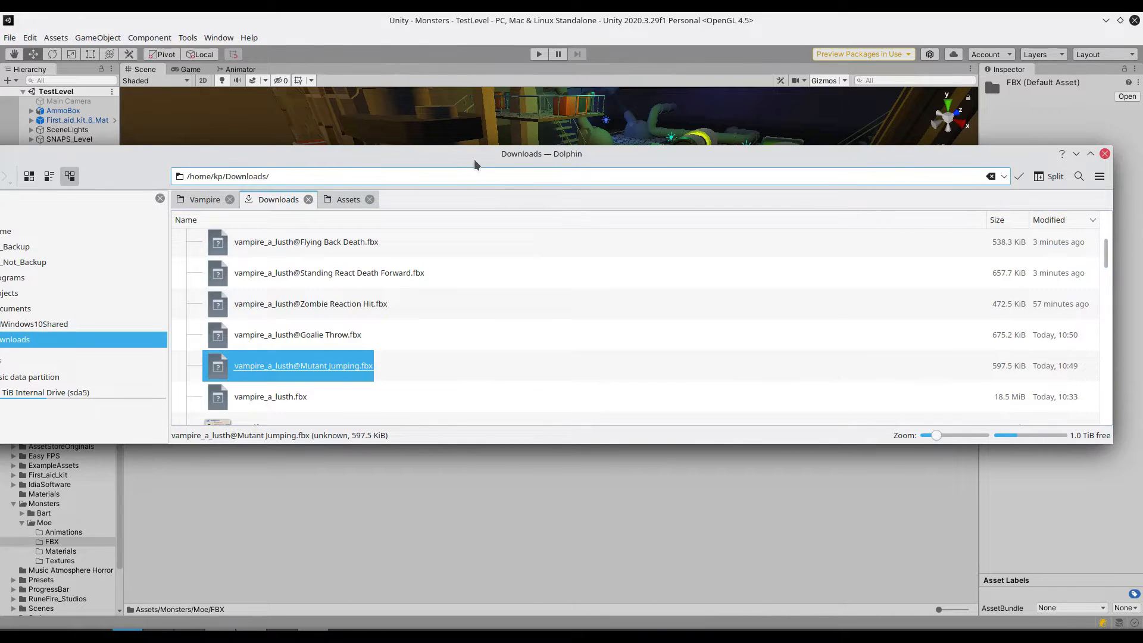
drag(474, 161, 705, 127)
drag(542, 321, 283, 470)
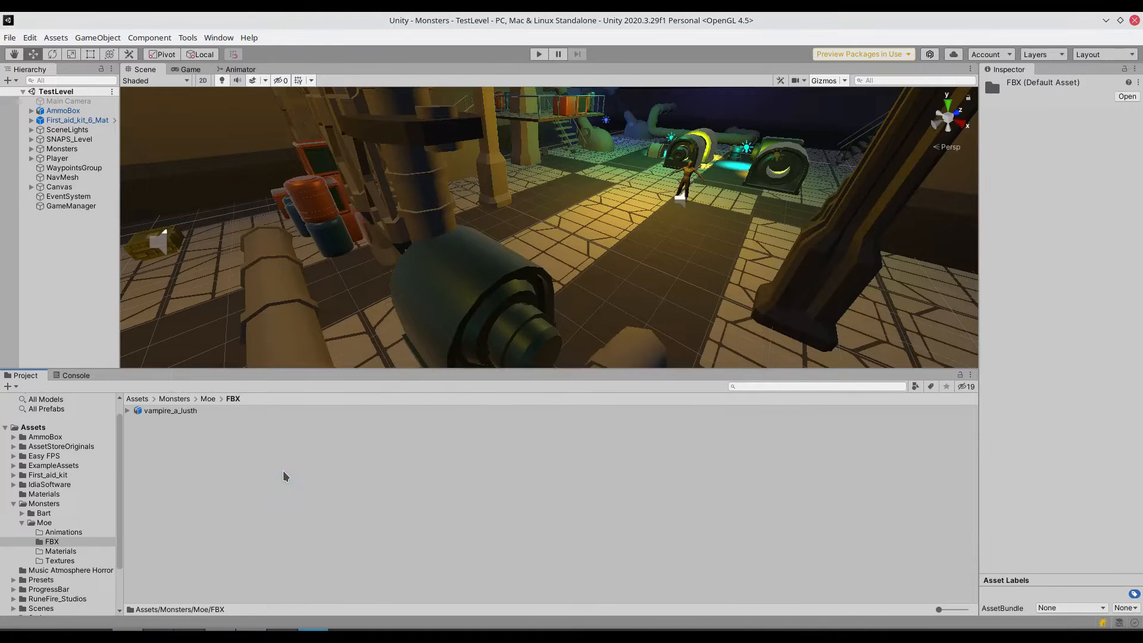
- Import the five vampire_a_lusth animation files, from Flying Back Death to Mutant Jumping, from Downloads into Moe's Animations folder
click(208, 402)
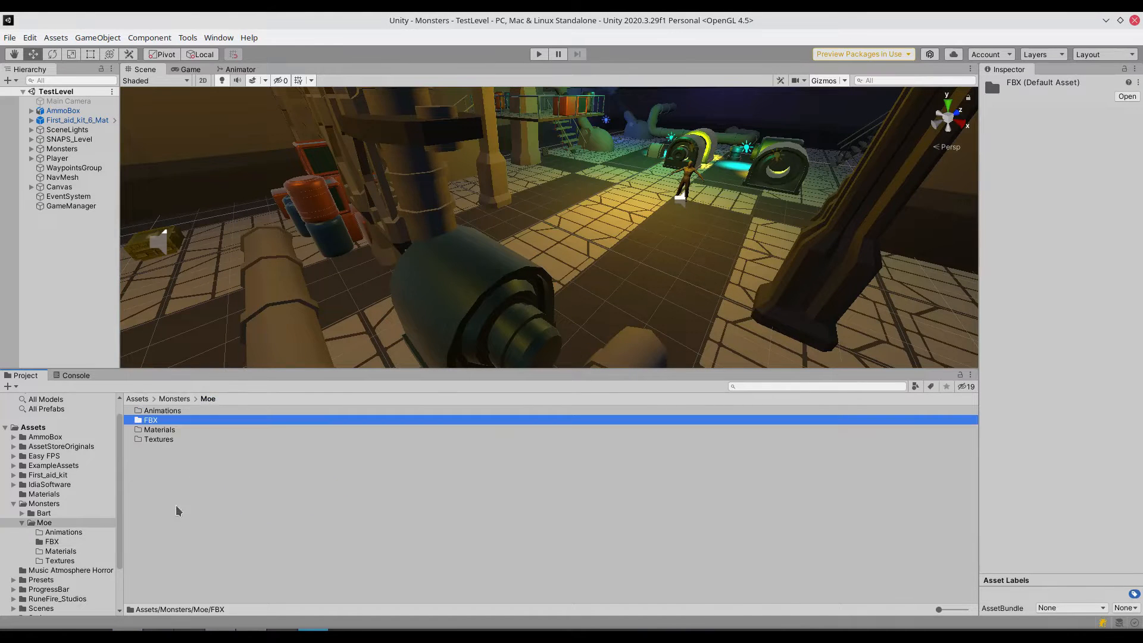
double_click(171, 411)
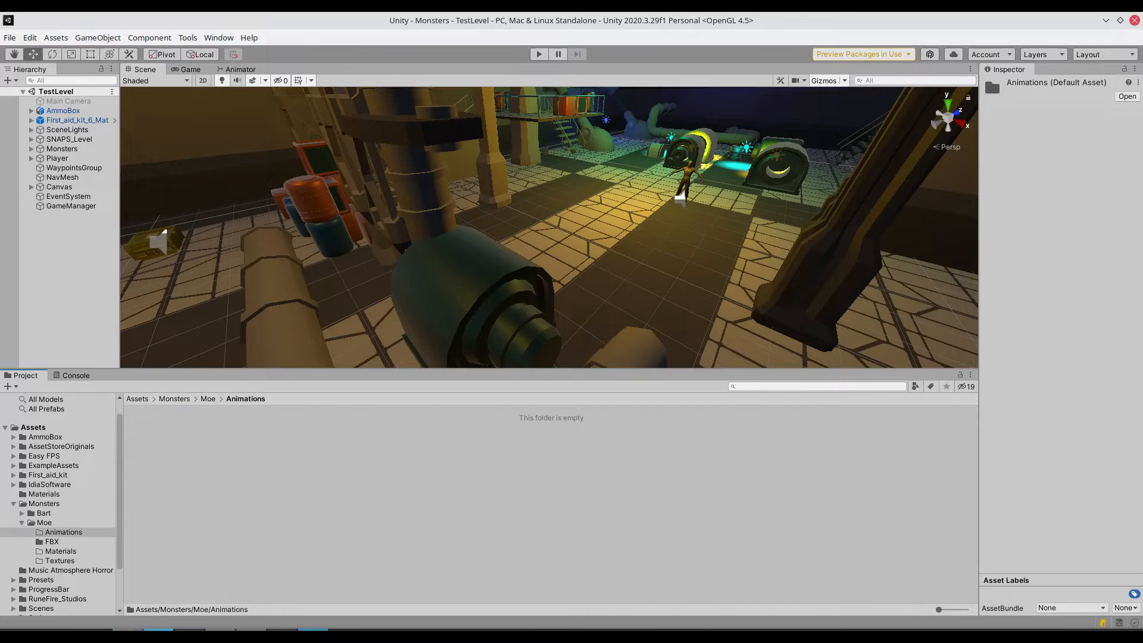
key(alt+Tab)
click(571, 171)
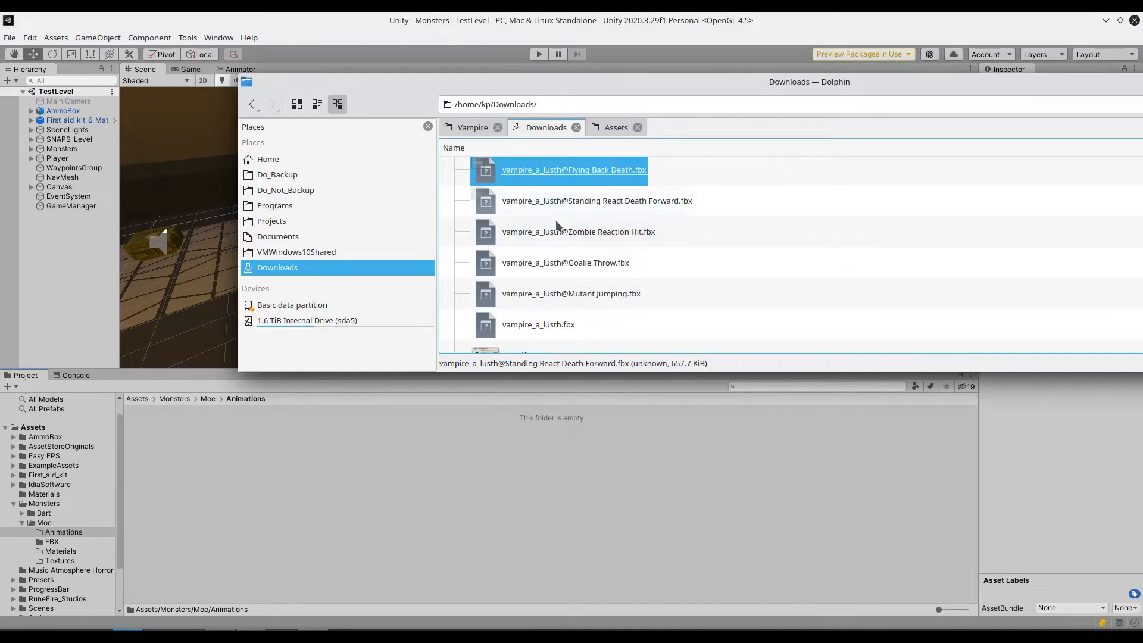
shift+click(556, 293)
drag(555, 297, 235, 500)
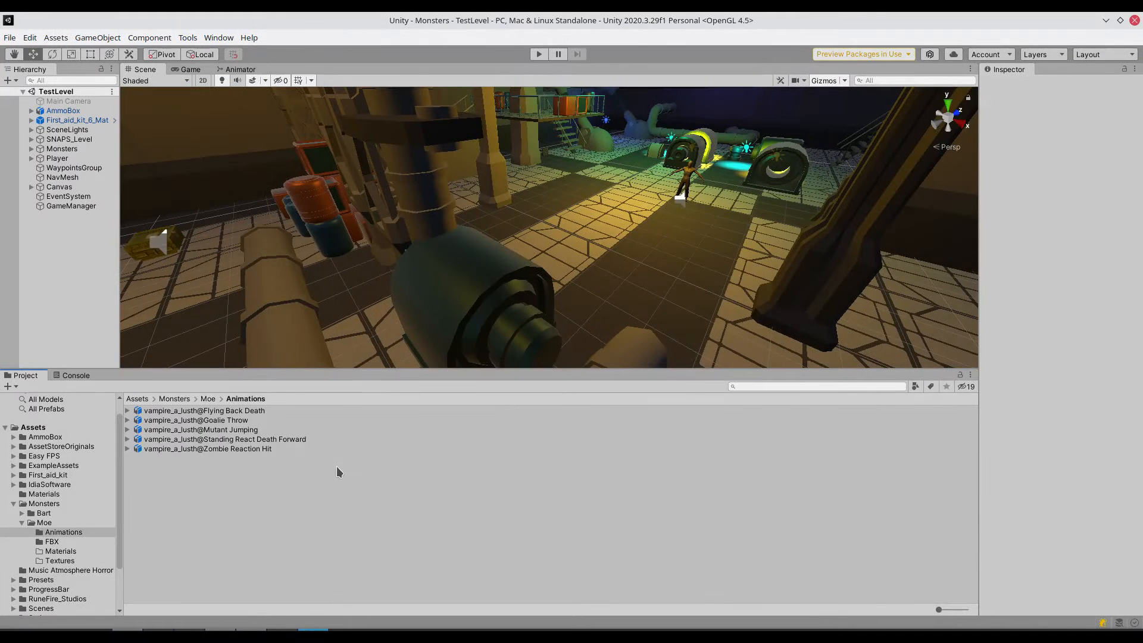
- Set the rig animation type of the vampire_a_lusth model in Moe's FBX folder to Humanoid and apply it
click(208, 399)
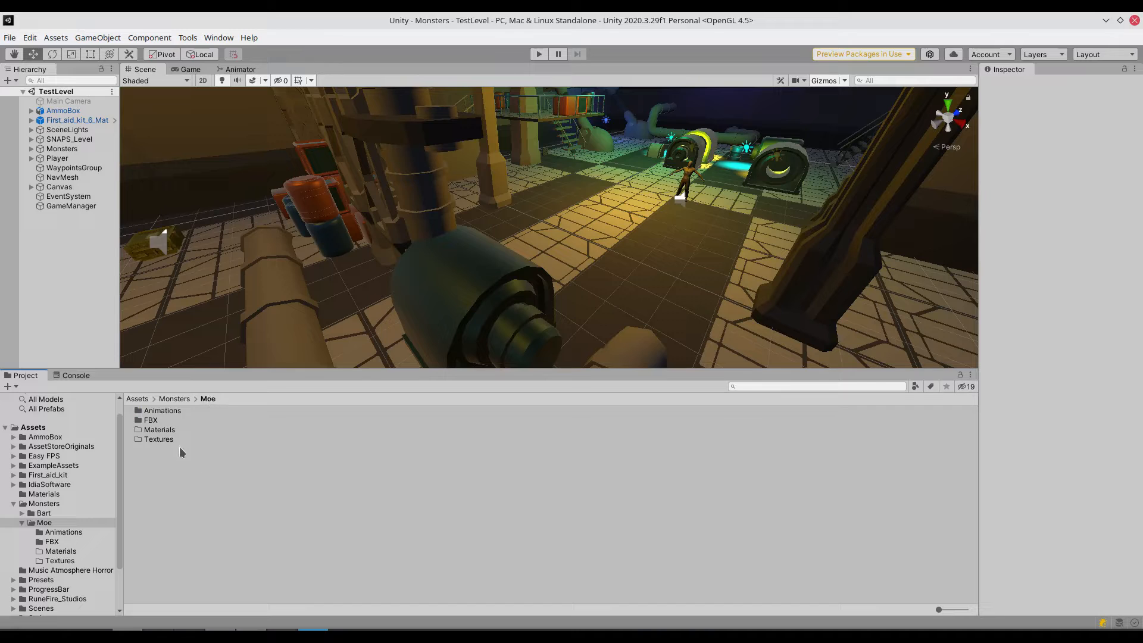
click(151, 420)
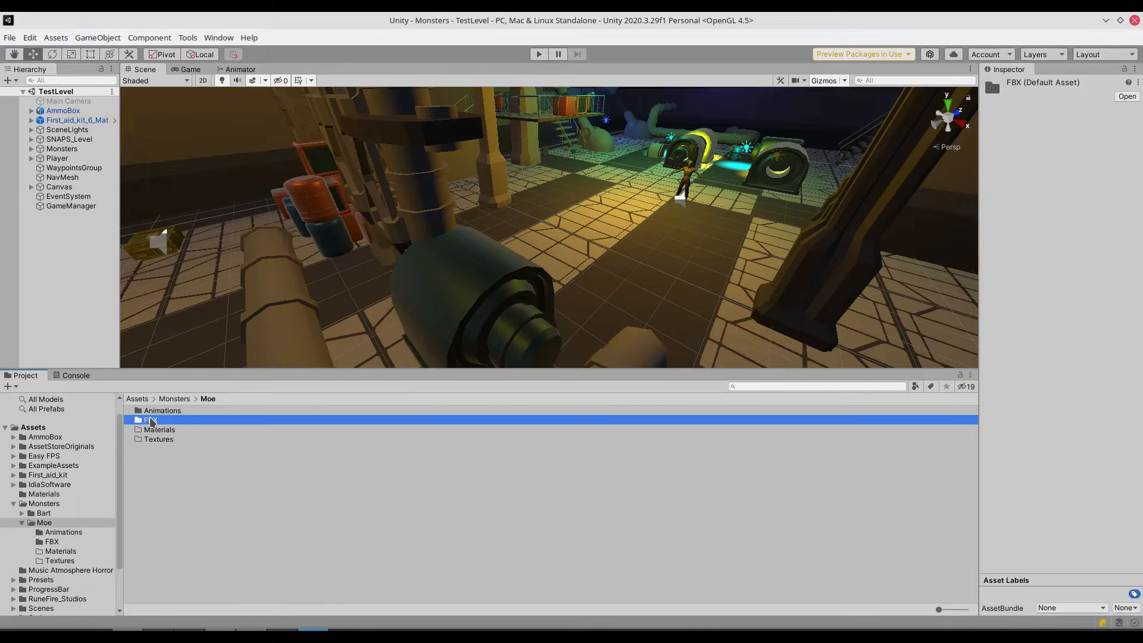
double_click(151, 420)
click(151, 411)
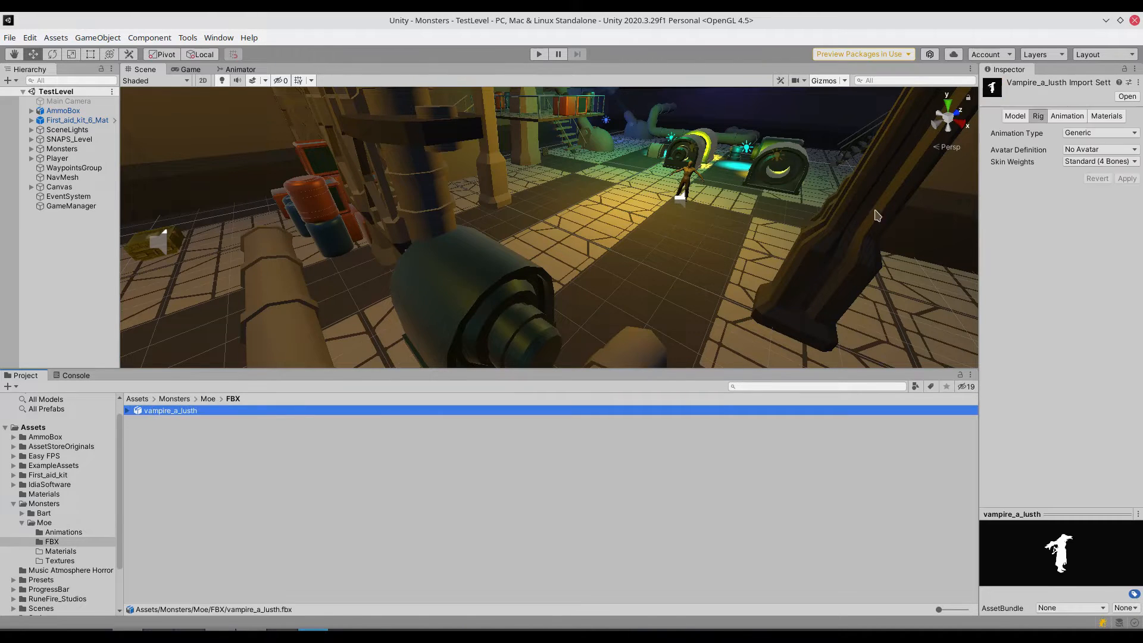
drag(977, 246, 744, 245)
click(930, 133)
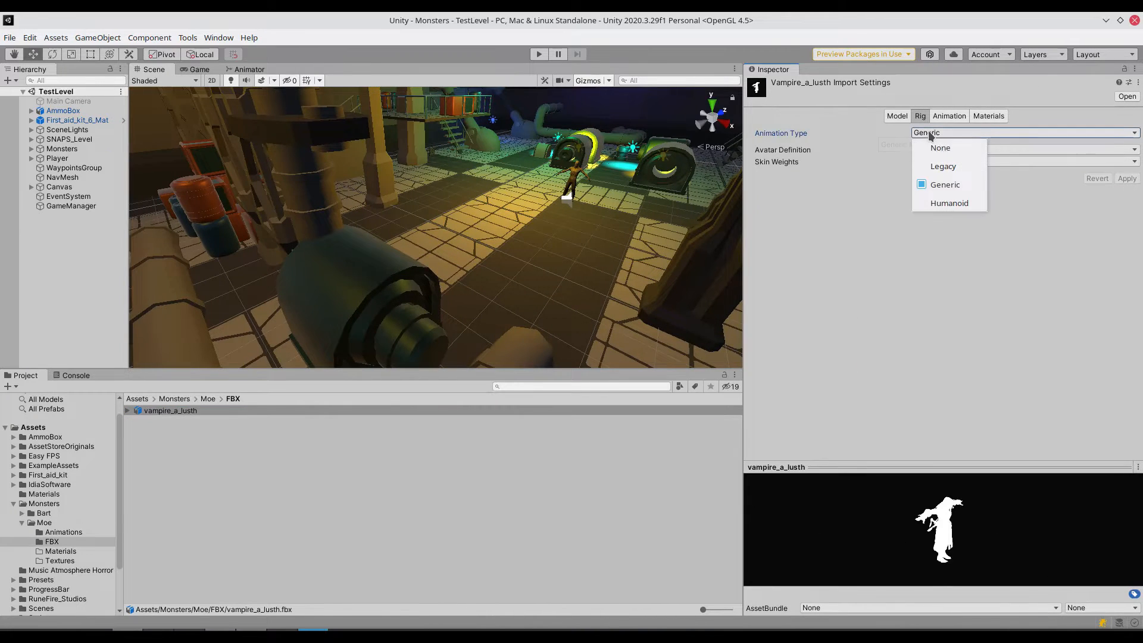
click(933, 202)
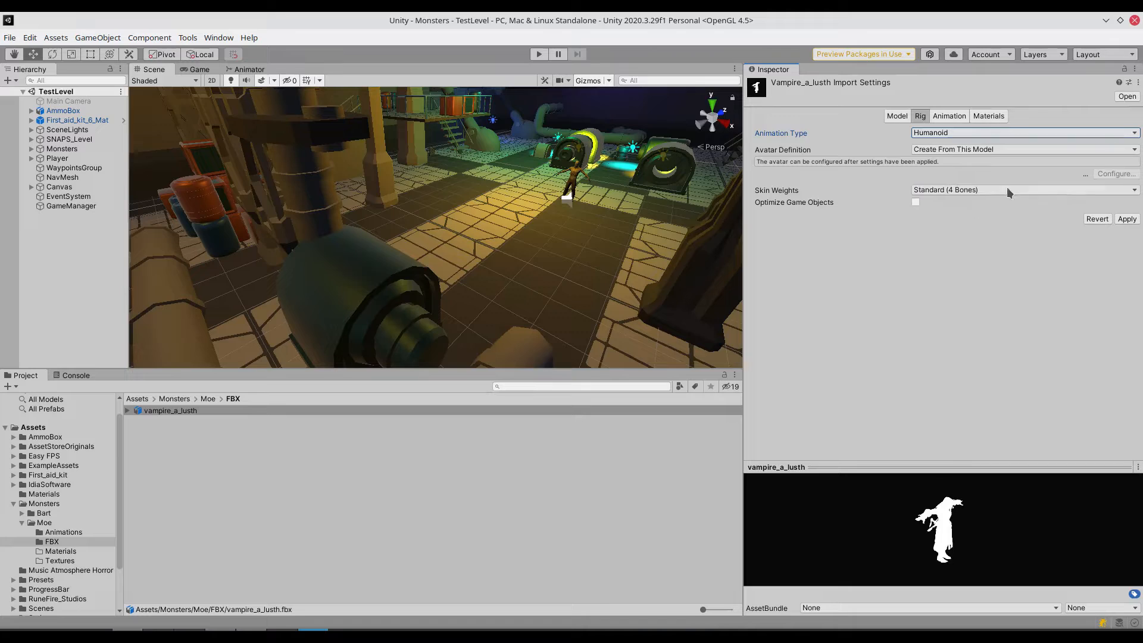
click(1127, 219)
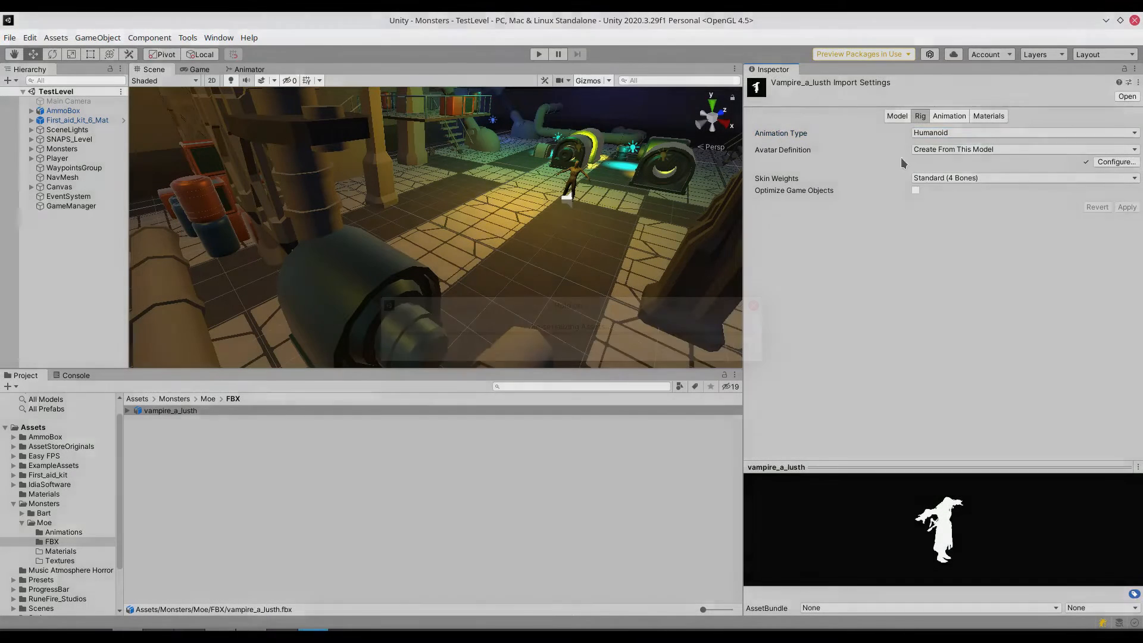
- Extract the vampire_a_lusth model's embedded textures into Moe's Textures folder
click(938, 118)
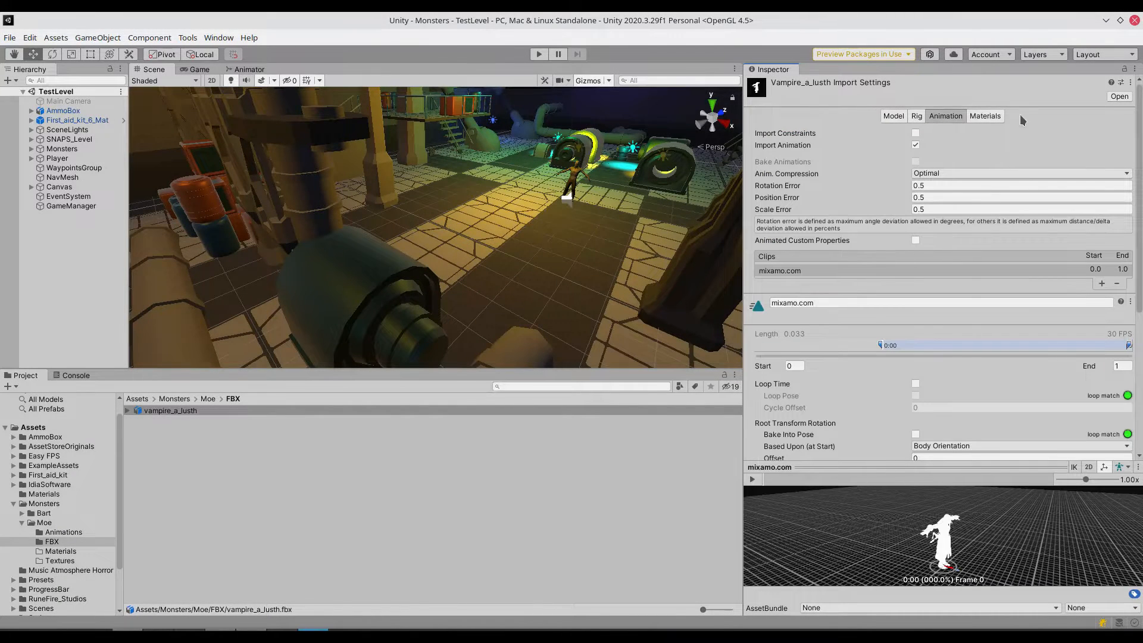
click(989, 117)
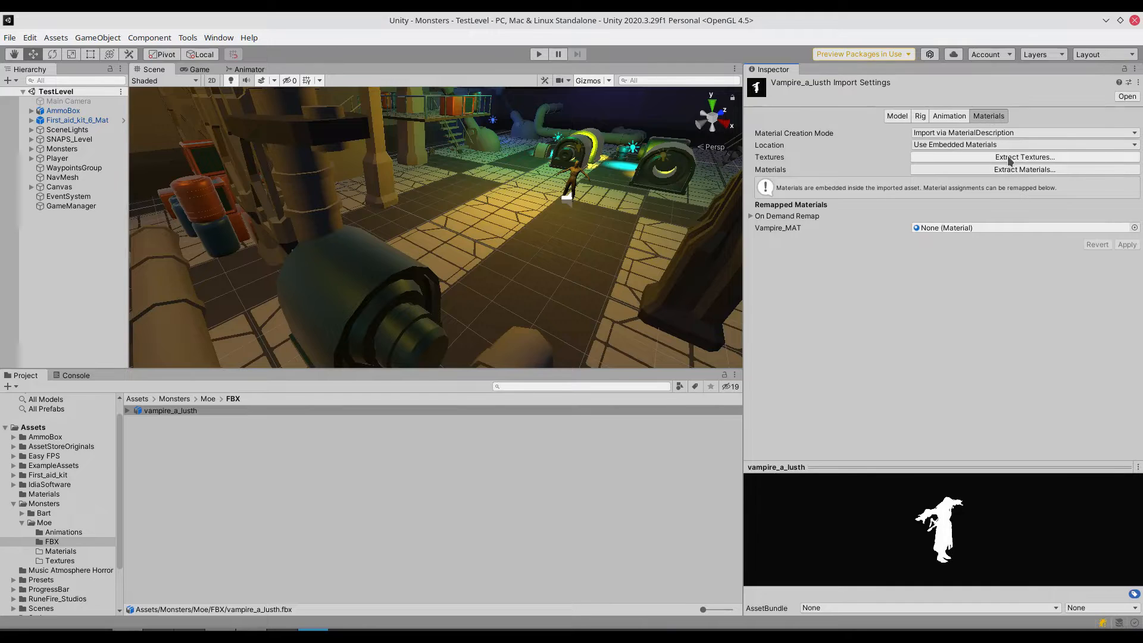
click(1009, 158)
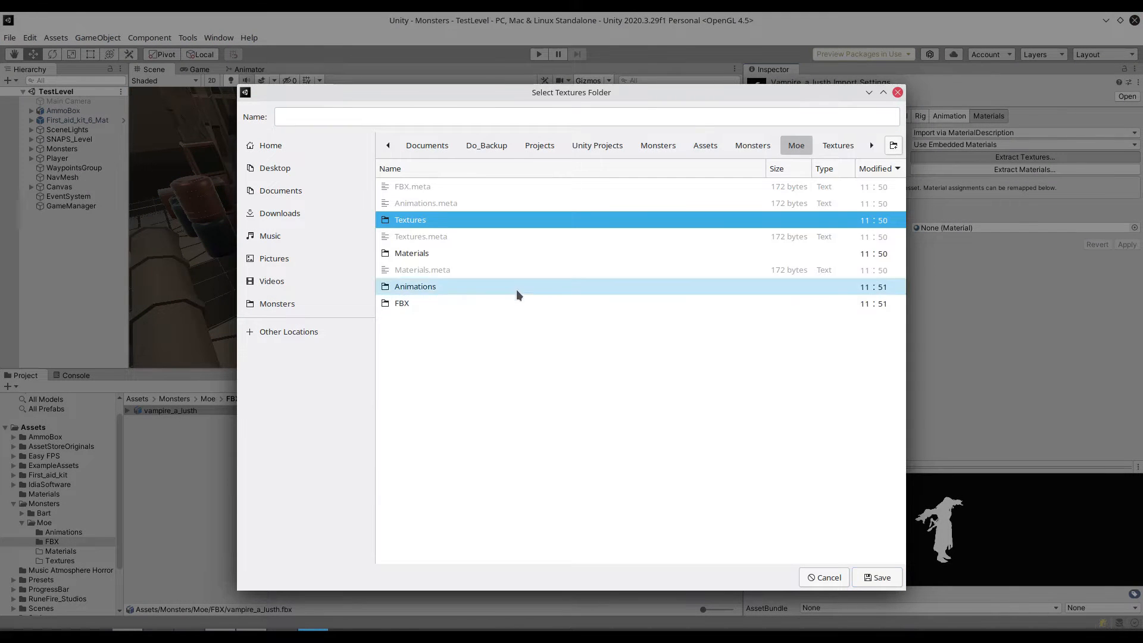
click(891, 579)
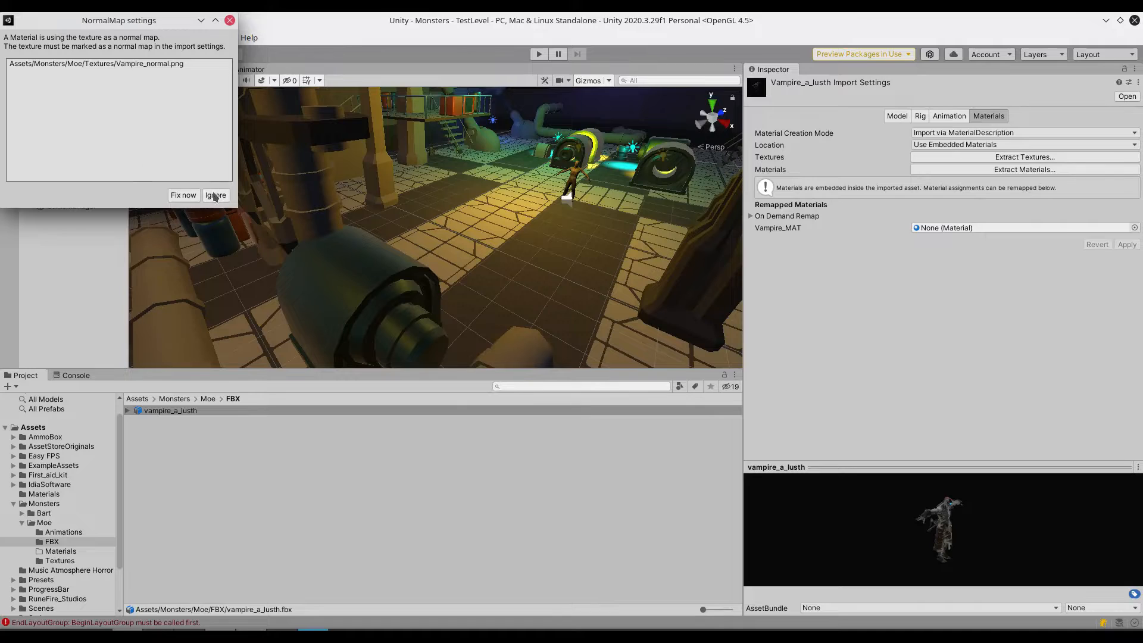
- Fix the Vampire_normal.png texture's normal map setting and extract the vampire_a_lusth model's materials into Moe's Materials folder
click(189, 195)
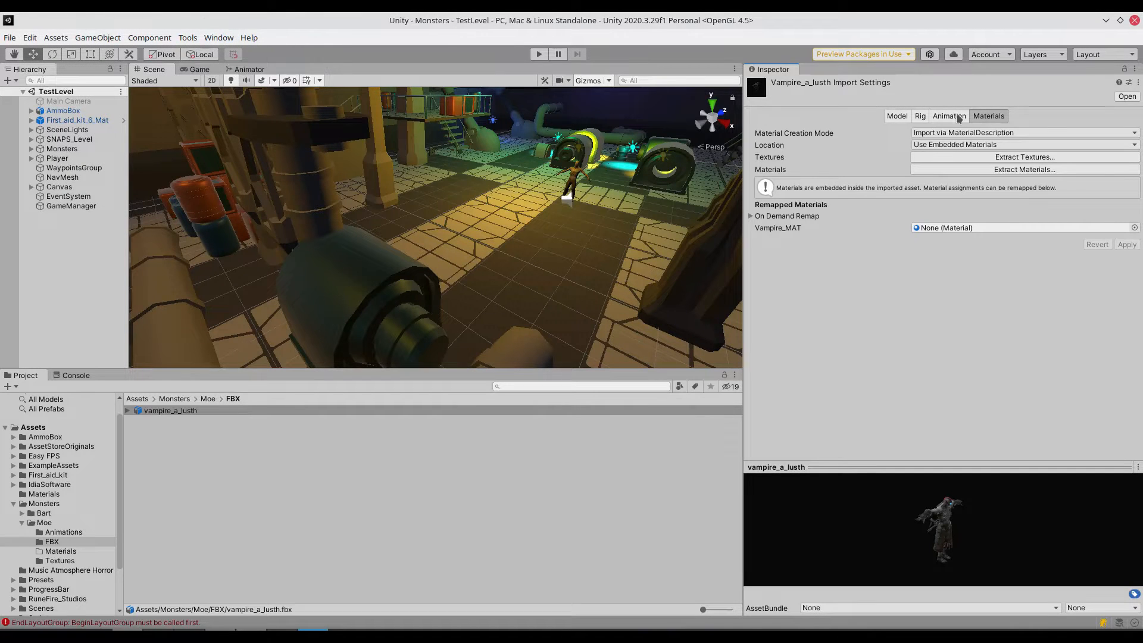
click(1038, 170)
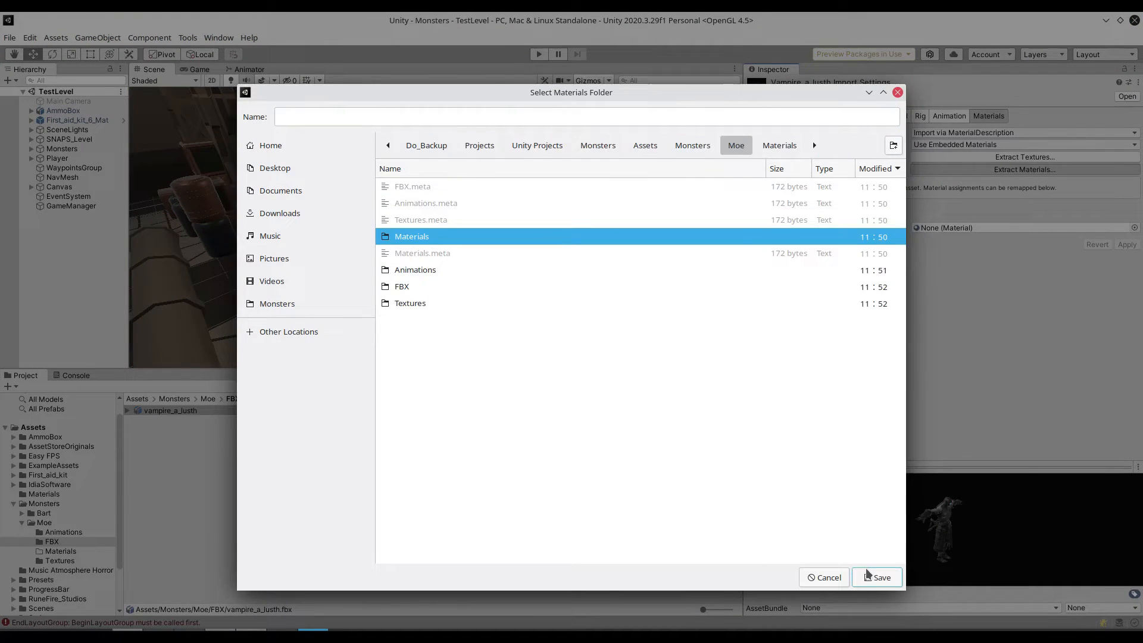
click(869, 576)
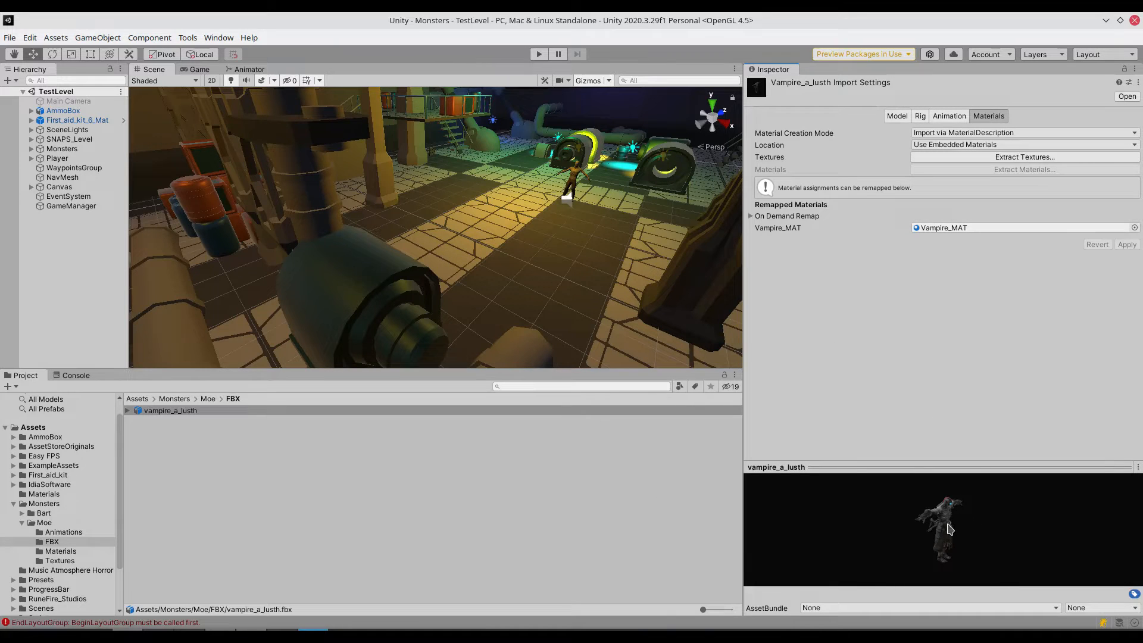
- Duplicate TestLevel.unity in the project's Scenes folder using the Dolphin file manager
click(207, 399)
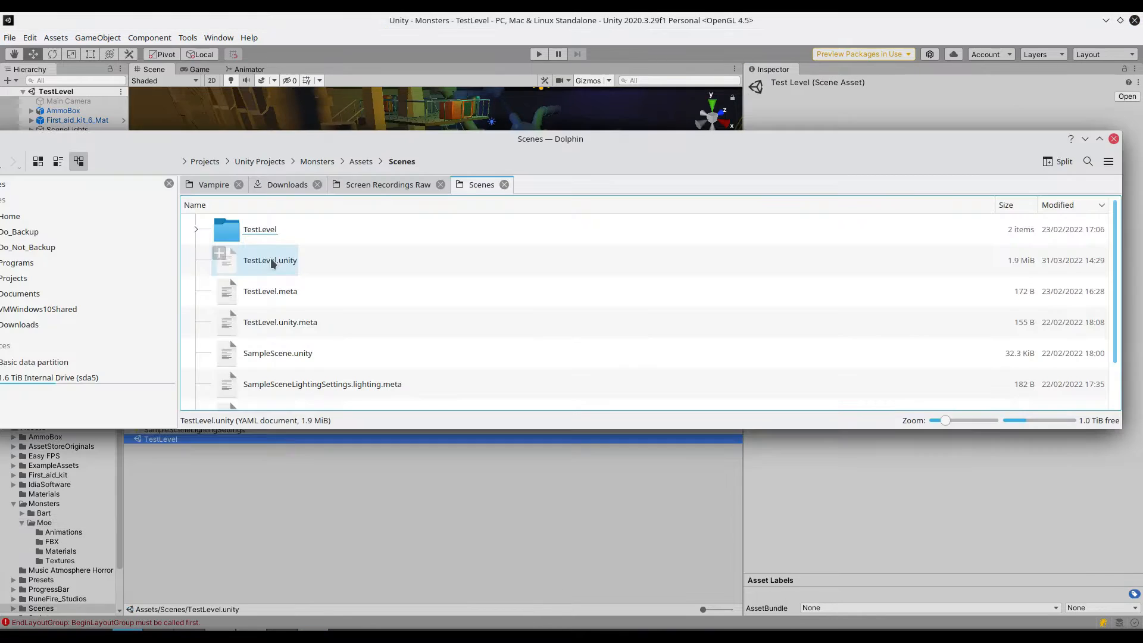
right_click(270, 258)
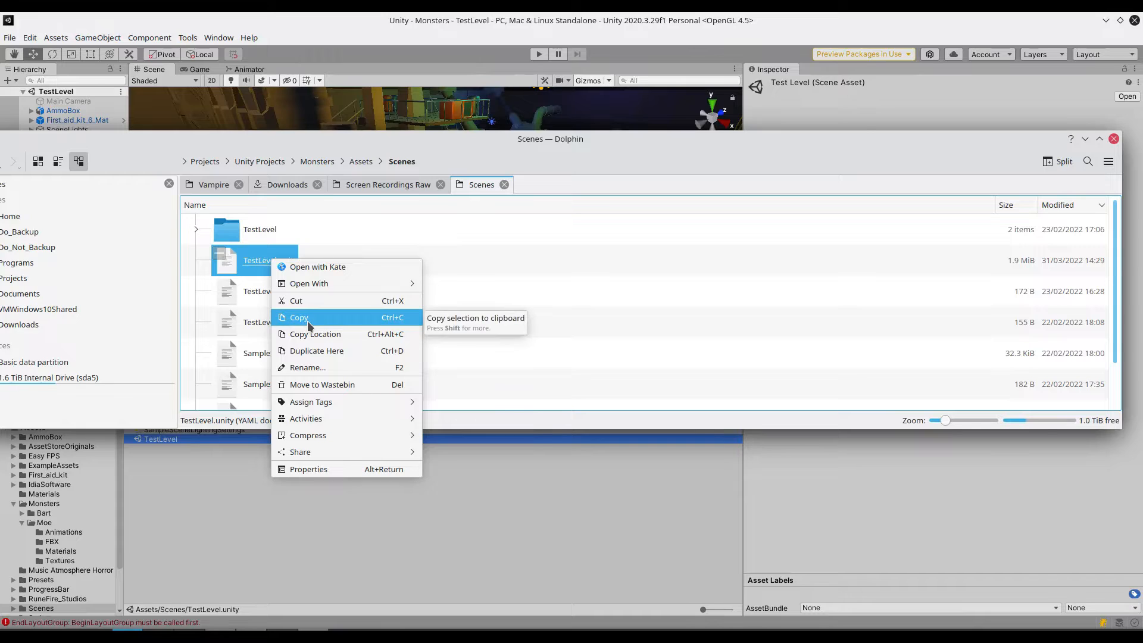
click(312, 351)
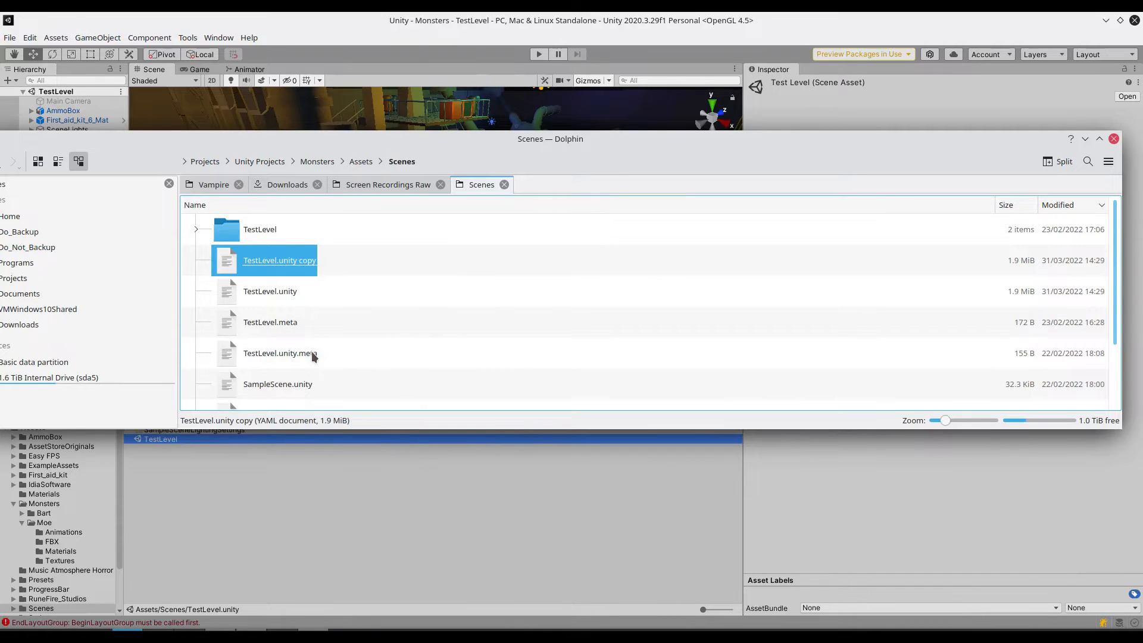
- Rename the duplicated scene file as EndLevel.unity and close the file manager window
right_click(261, 260)
mouse_move(303, 458)
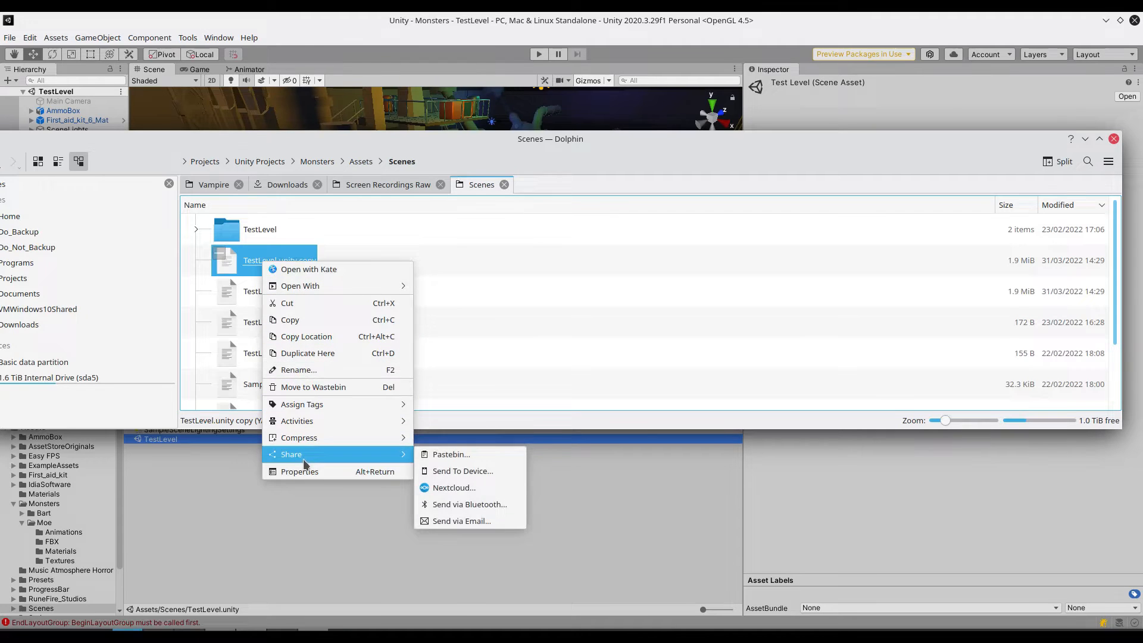
click(304, 372)
key(End)
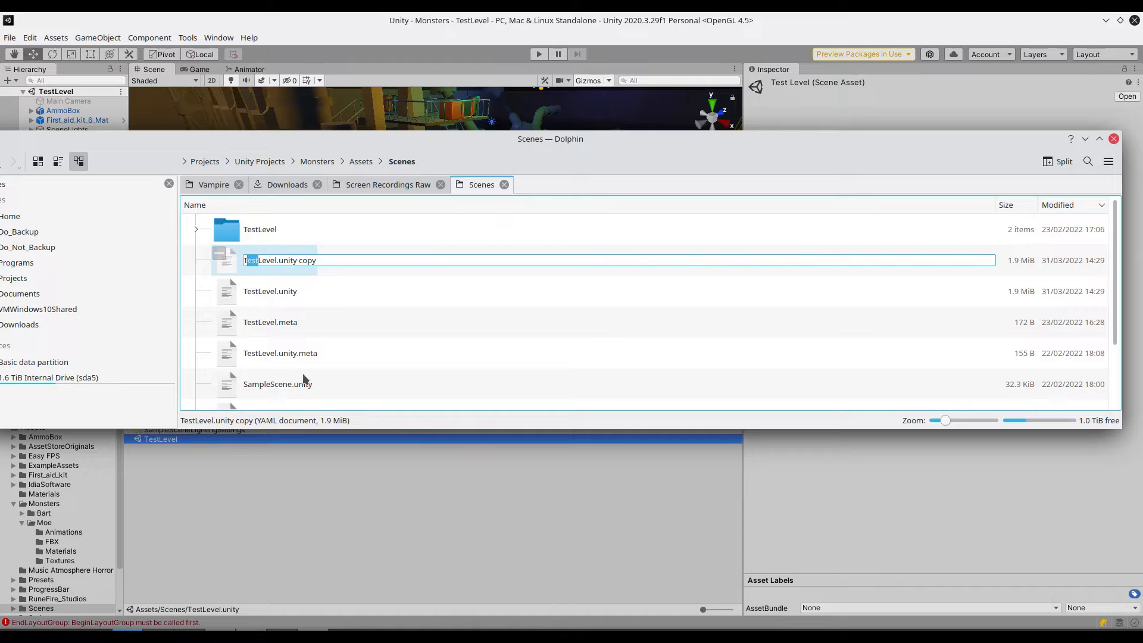
text(End)
key(BackSpace)
key(Return)
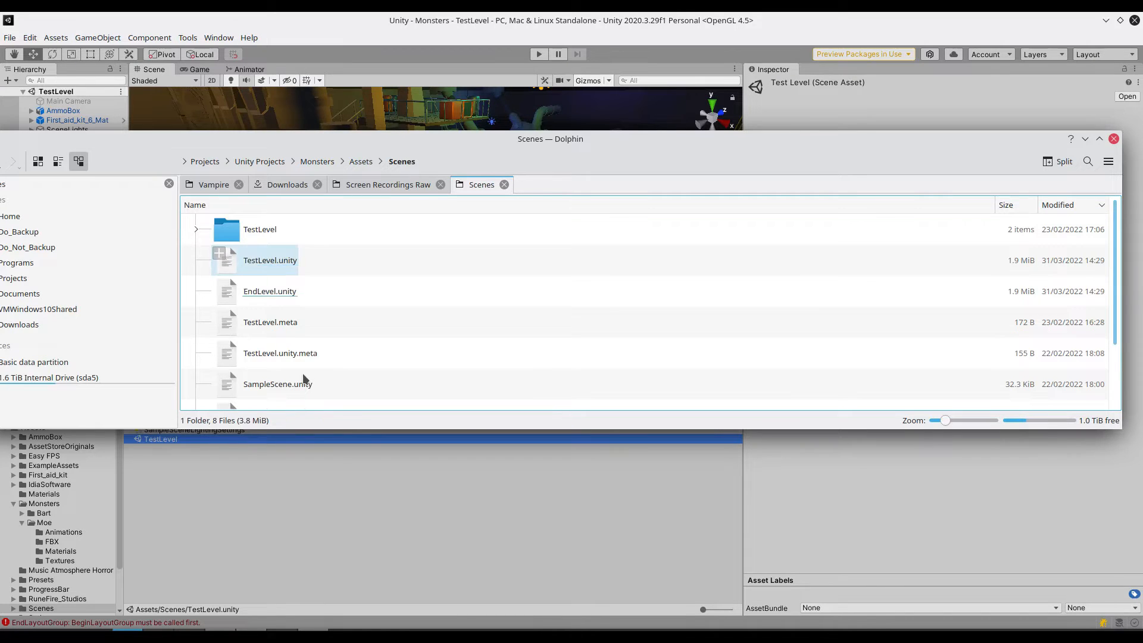
click(1114, 139)
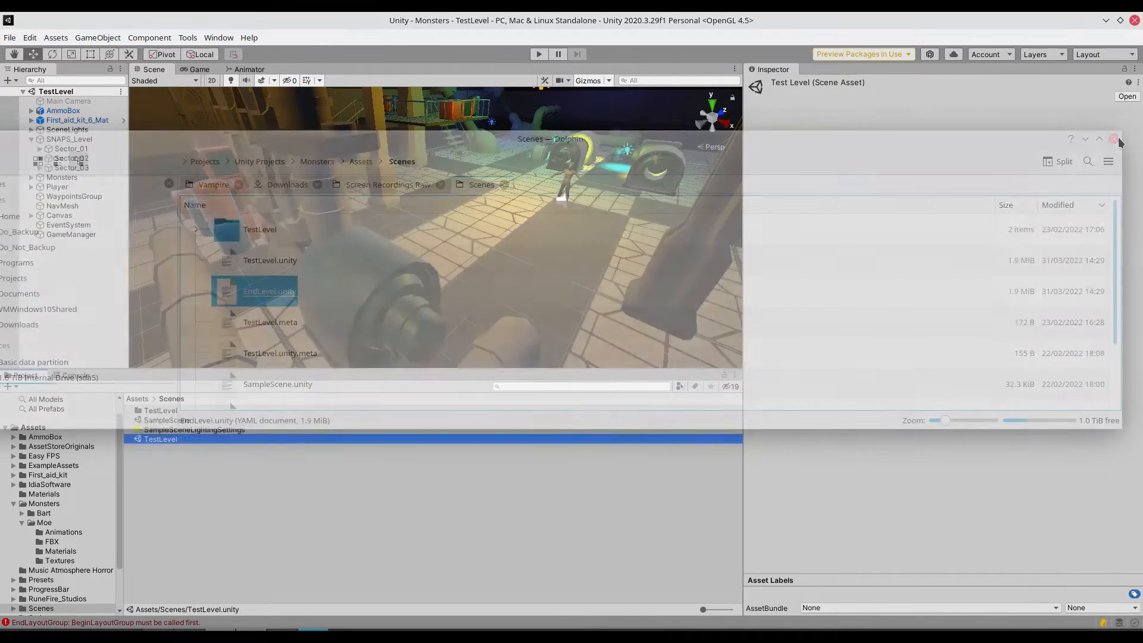
- Open the EndLevel.unity scene from the project's Scenes folder in Unity
click(578, 470)
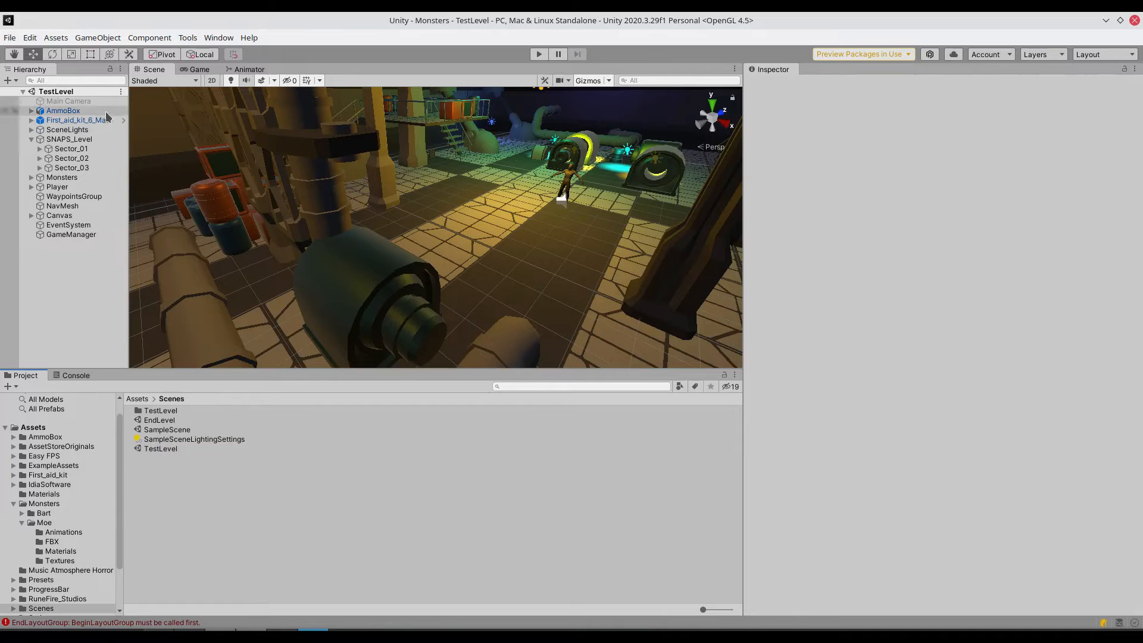
click(8, 38)
click(40, 74)
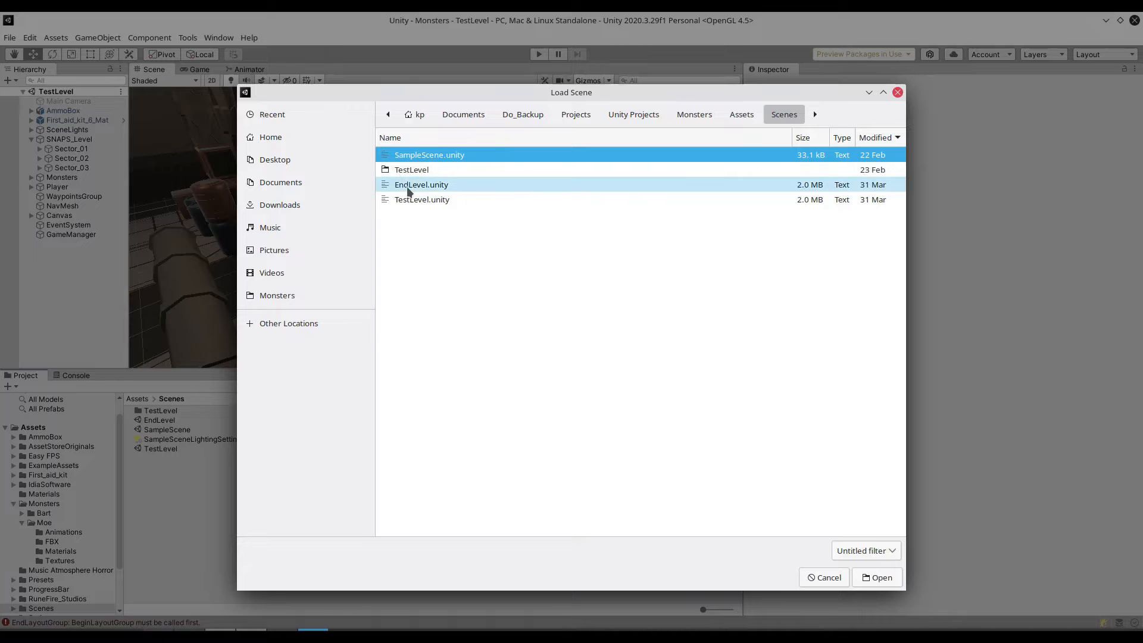
double_click(409, 188)
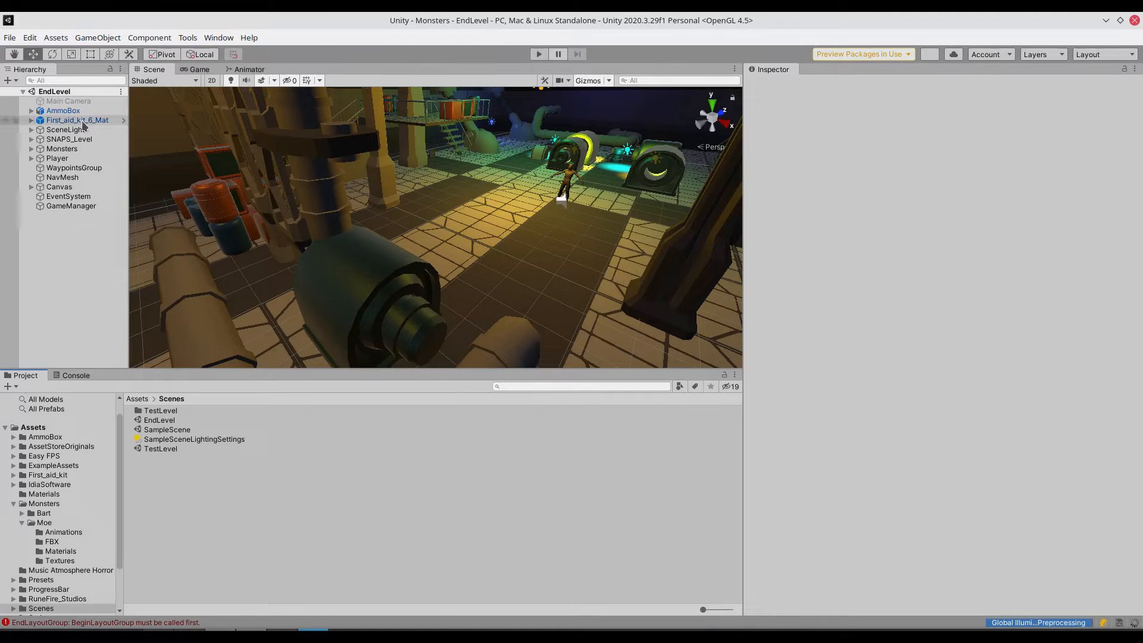
- Delete the Bart monster from the Monsters group in the EndLevel scene
click(29, 148)
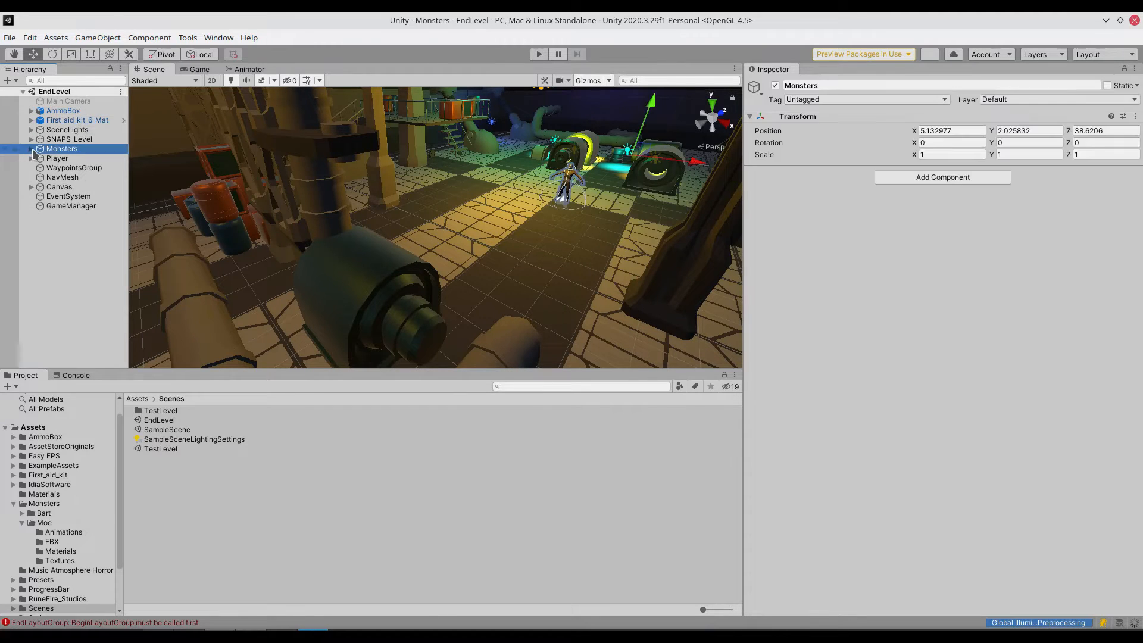
click(32, 149)
click(60, 158)
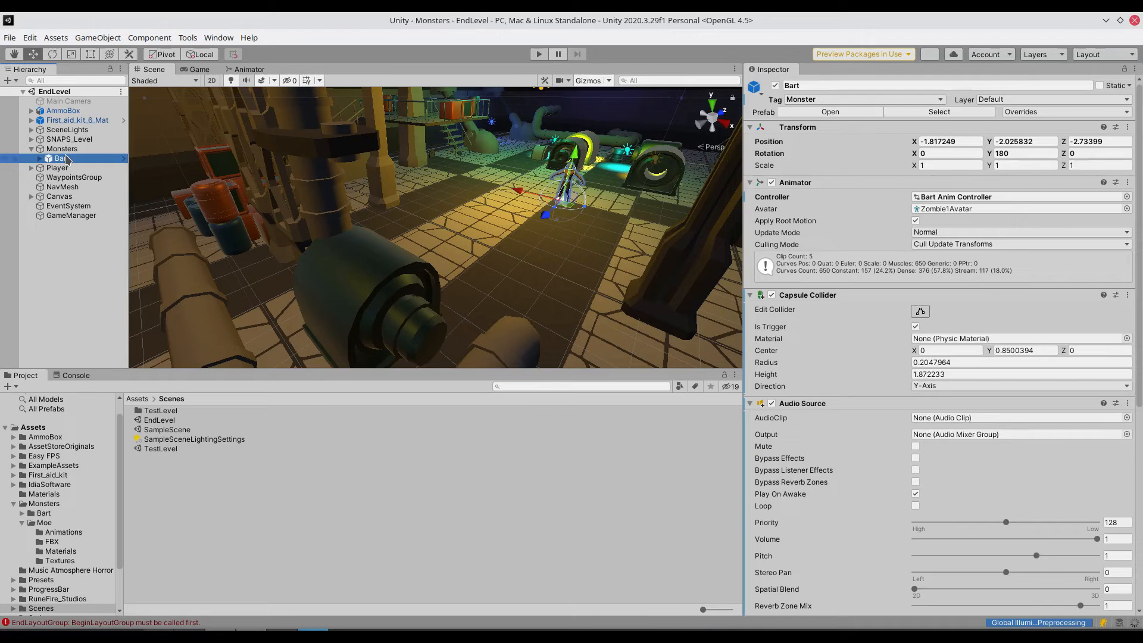
key(Delete)
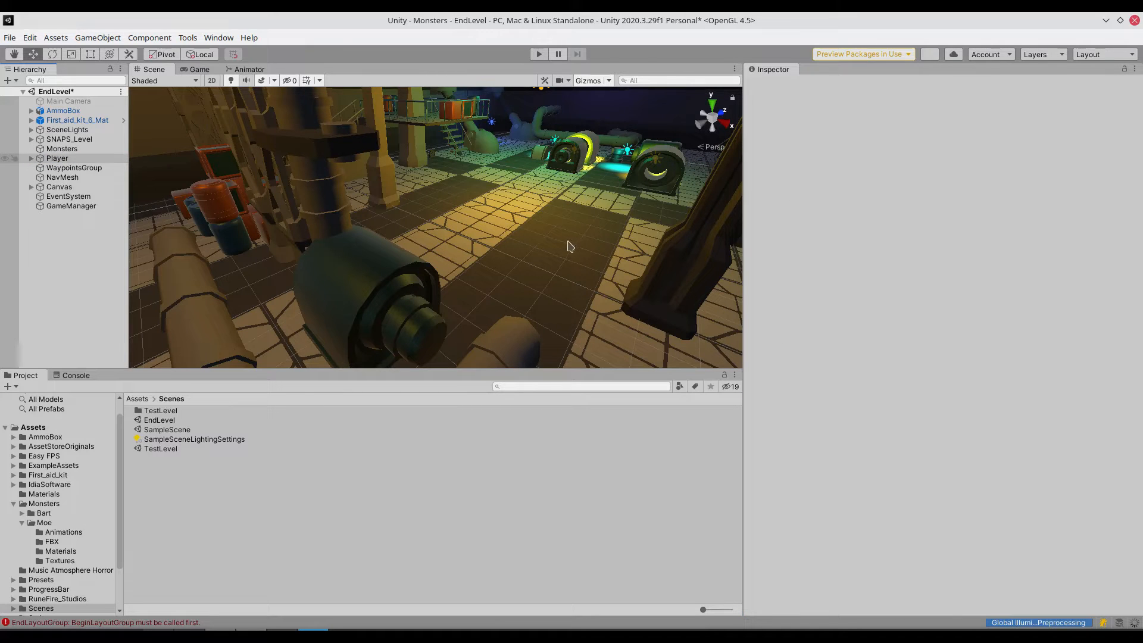
- Delete the dark foreground support pillar, plus the clamp and upright pipe section above the nearest green generator
scroll(566, 242, down, 5)
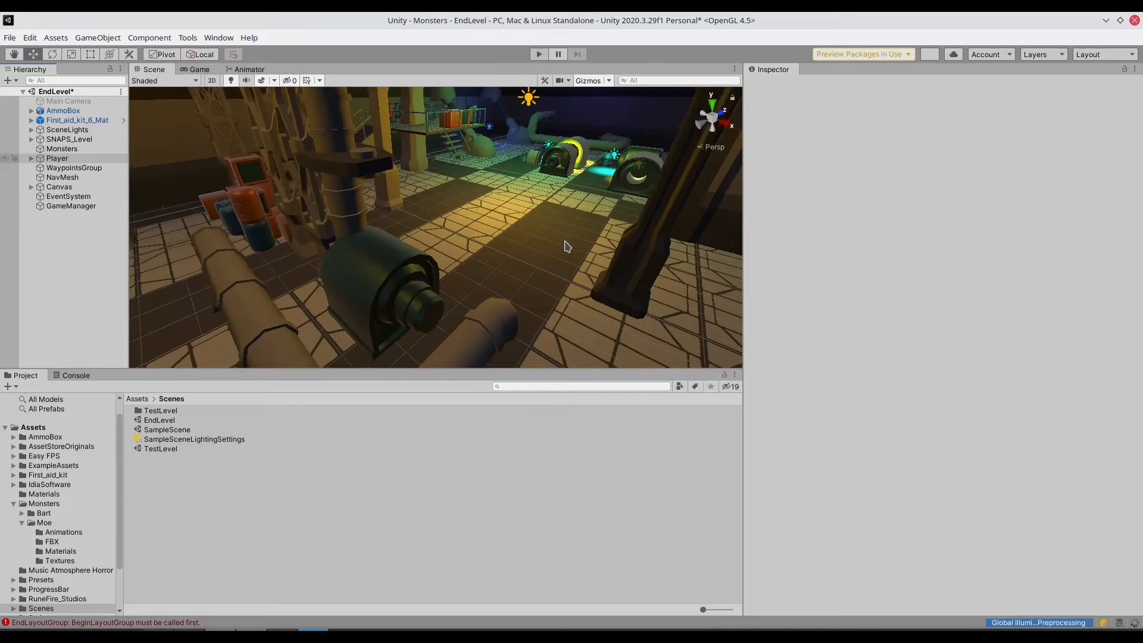
scroll(565, 242, down, 3)
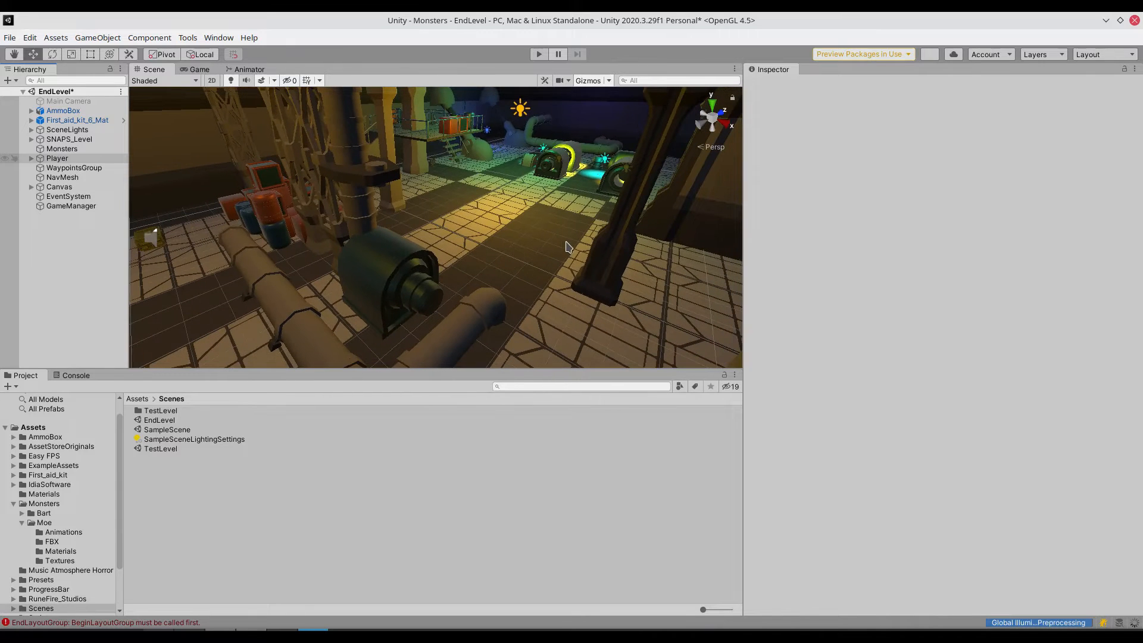
click(624, 261)
key(Delete)
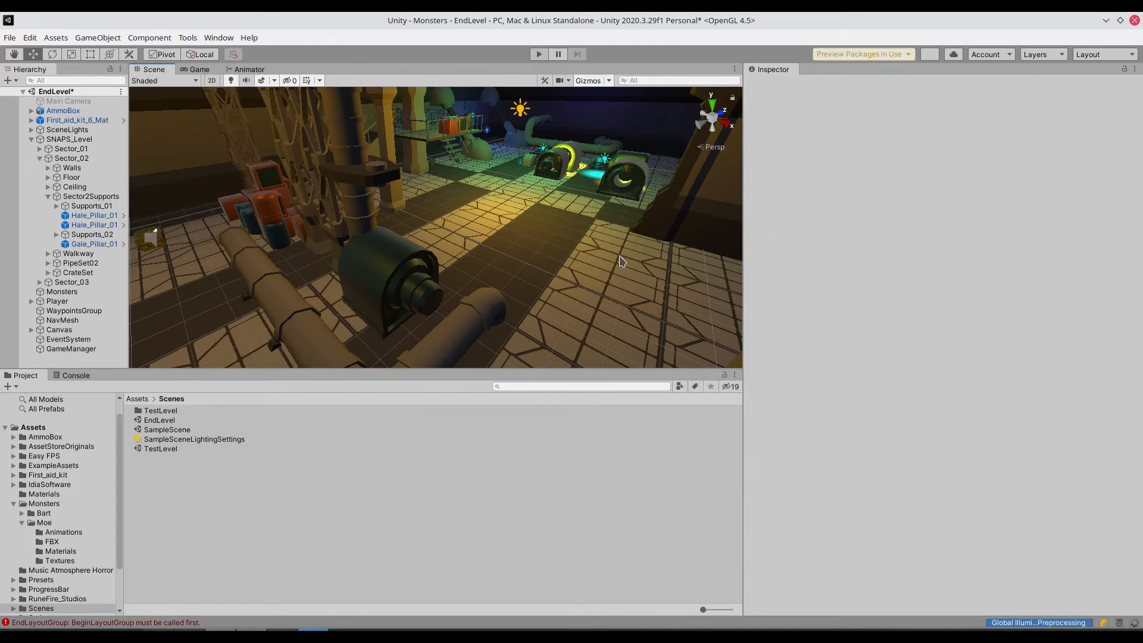
click(366, 189)
key(Delete)
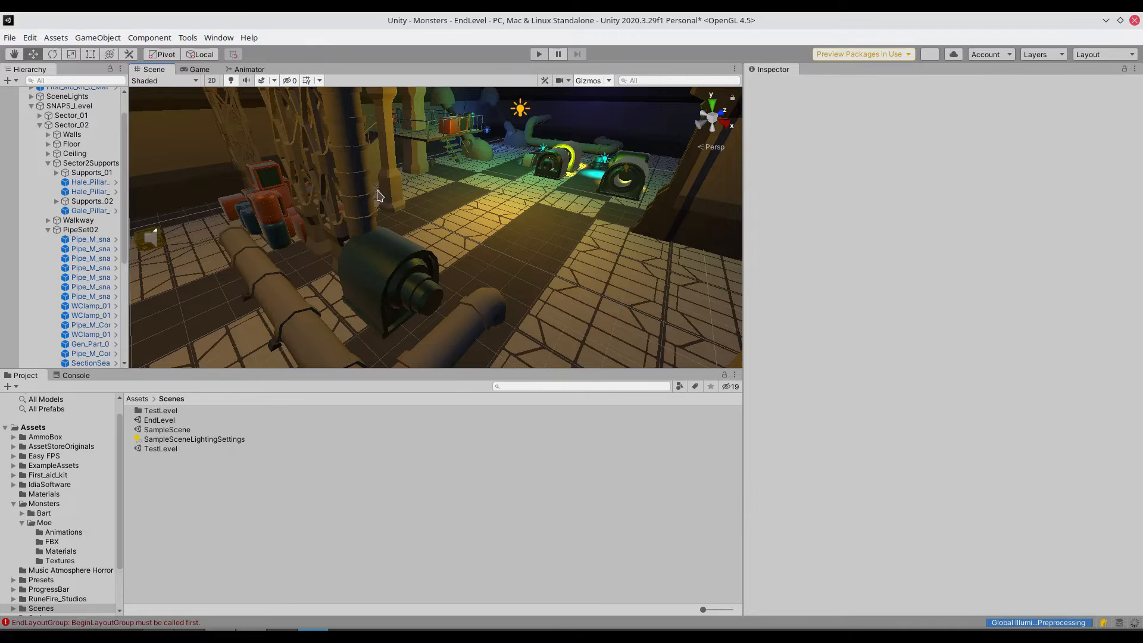
click(363, 185)
key(Delete)
- Delete the nearest green generator's parts along with the straight and corner pipe pieces attached to it
click(390, 276)
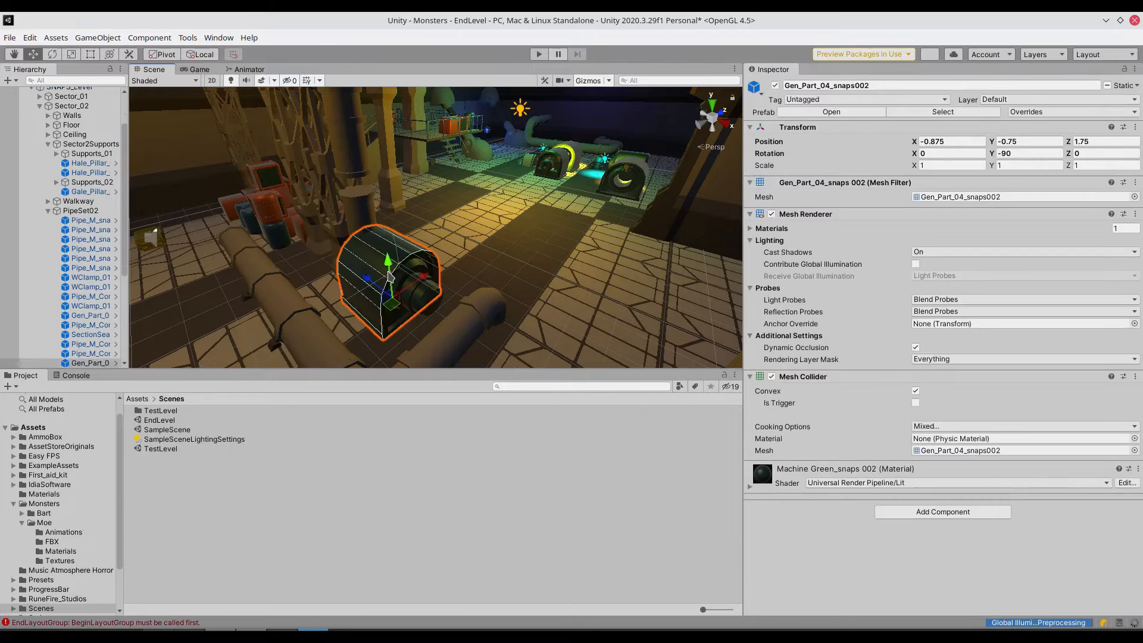
key(Delete)
click(461, 337)
key(Delete)
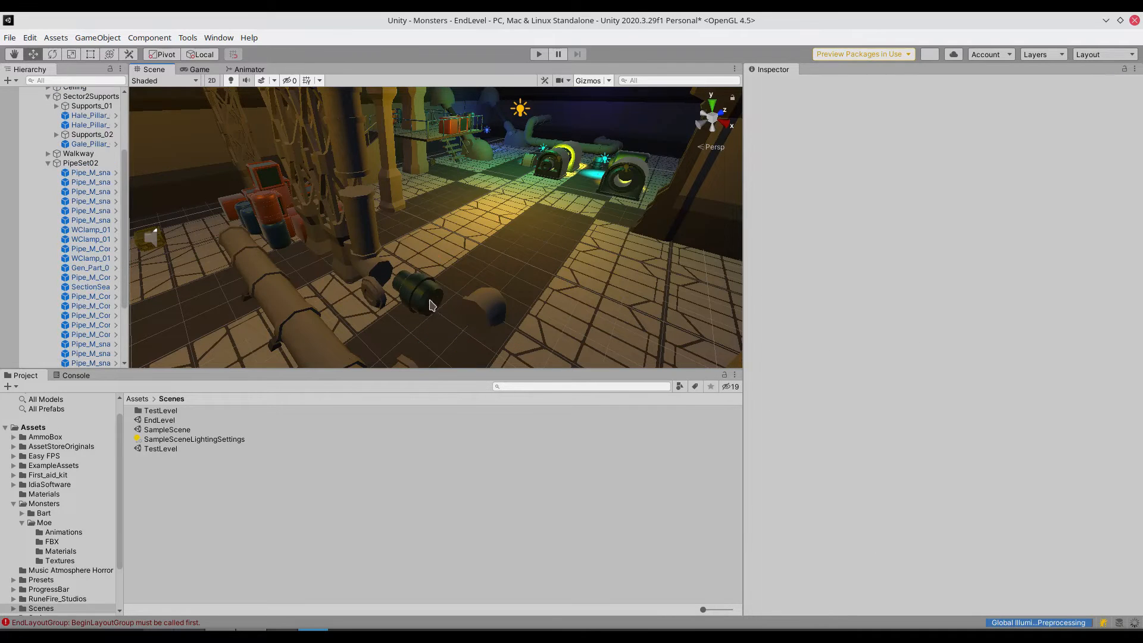
click(487, 305)
key(Delete)
click(362, 200)
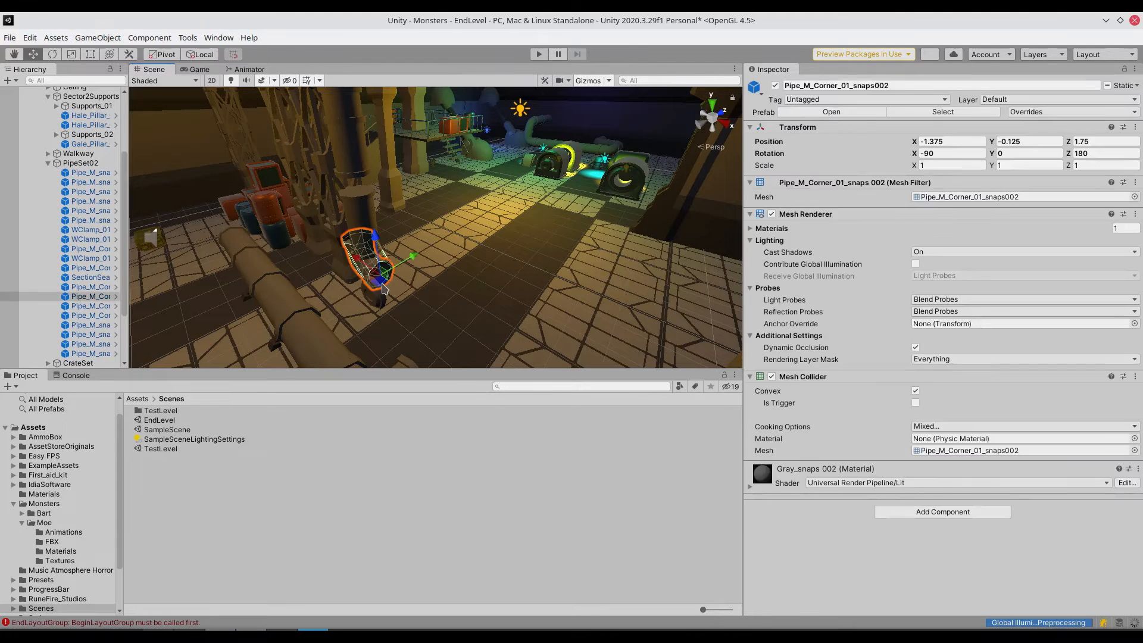
key(Delete)
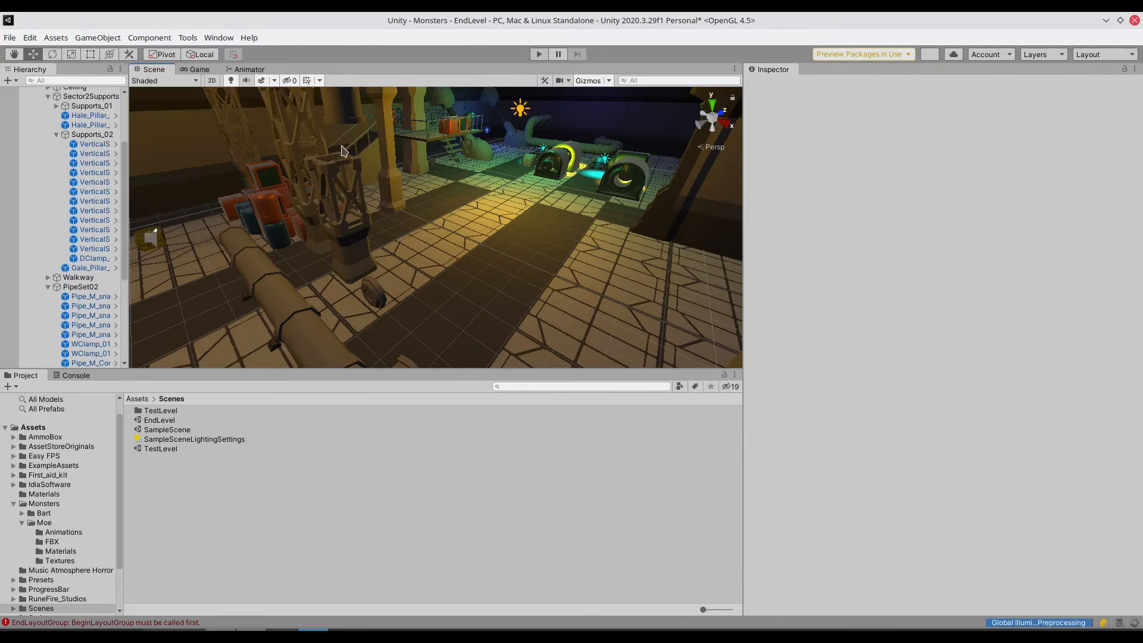
- Delete the long pipe lying on the floor in the foreground of Sector_02
scroll(392, 243, down, 1)
scroll(393, 243, down, 2)
click(344, 325)
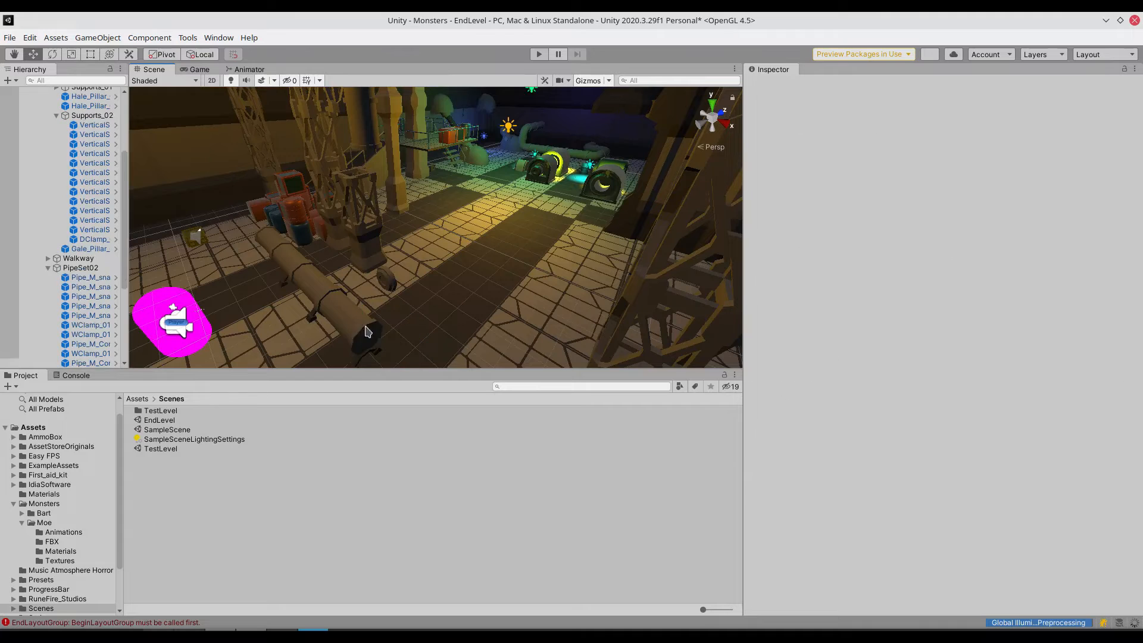
key(Delete)
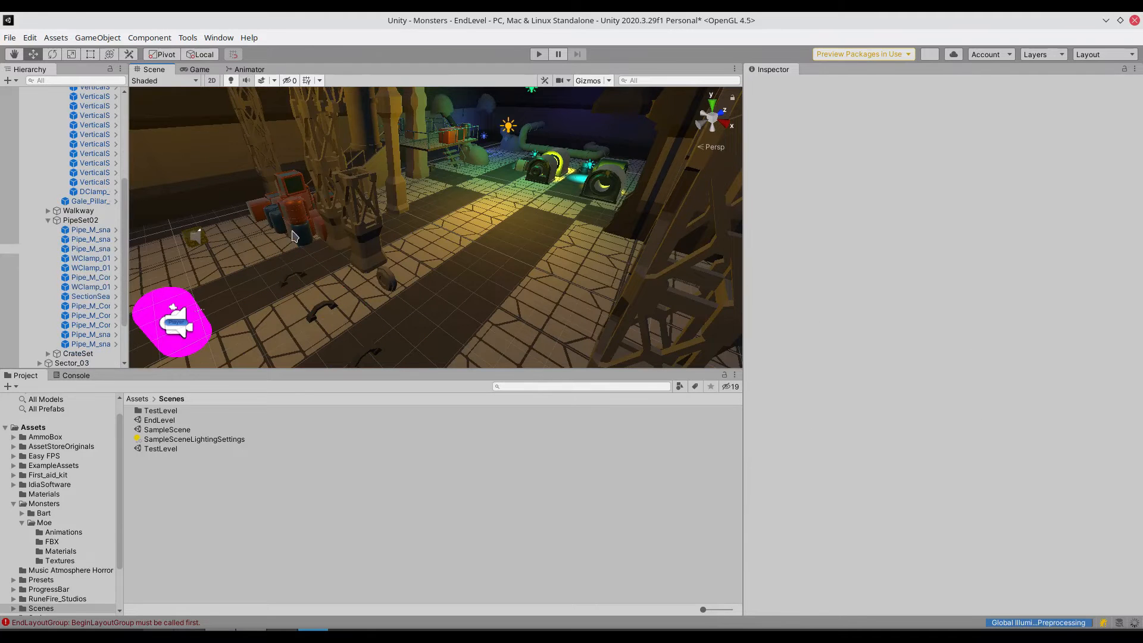
- Delete several objects from the crate and barrel stack and the lattice support base standing beside it
click(302, 231)
key(Delete)
click(298, 199)
key(Delete)
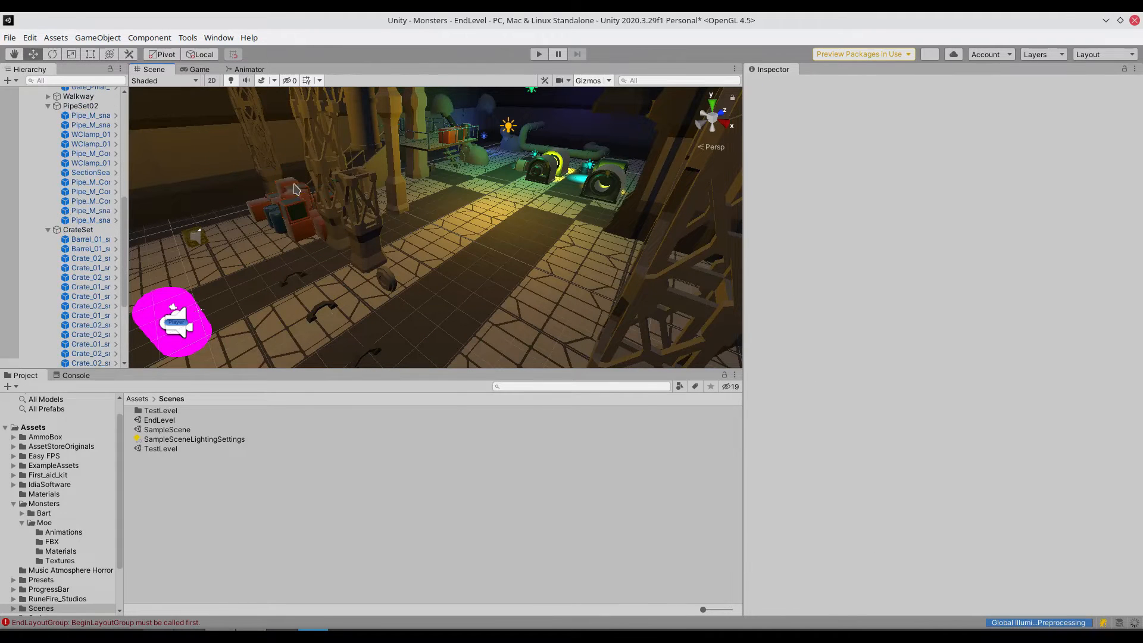
click(300, 207)
key(Delete)
click(364, 217)
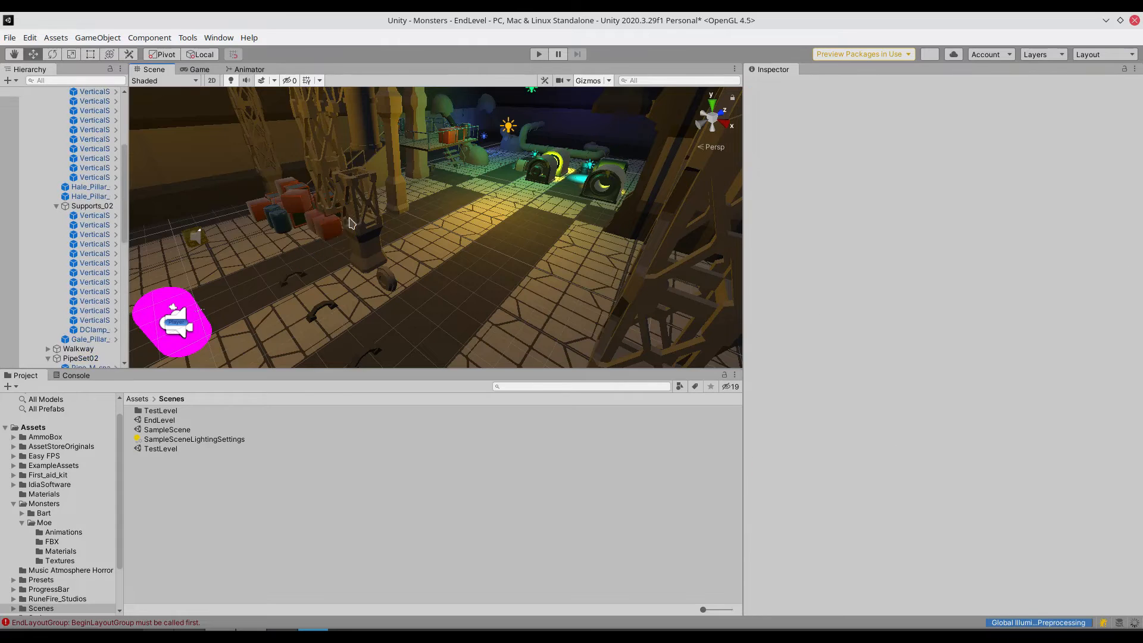
key(Delete)
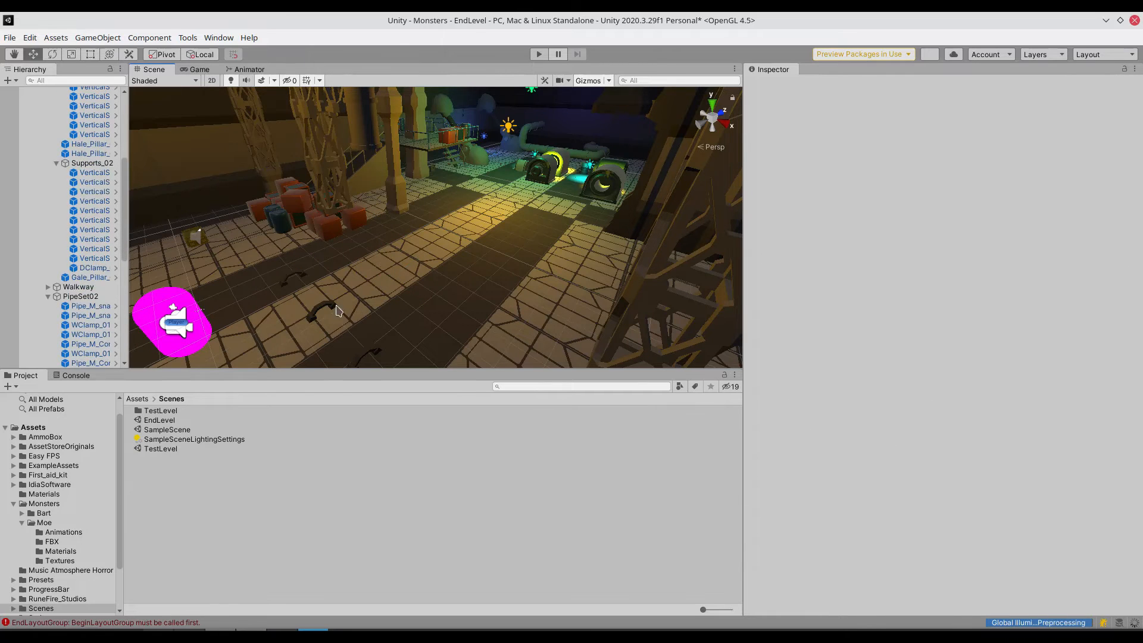
- Delete the leftover pipe clamps on the floor where the long pipe ran
click(322, 305)
key(Delete)
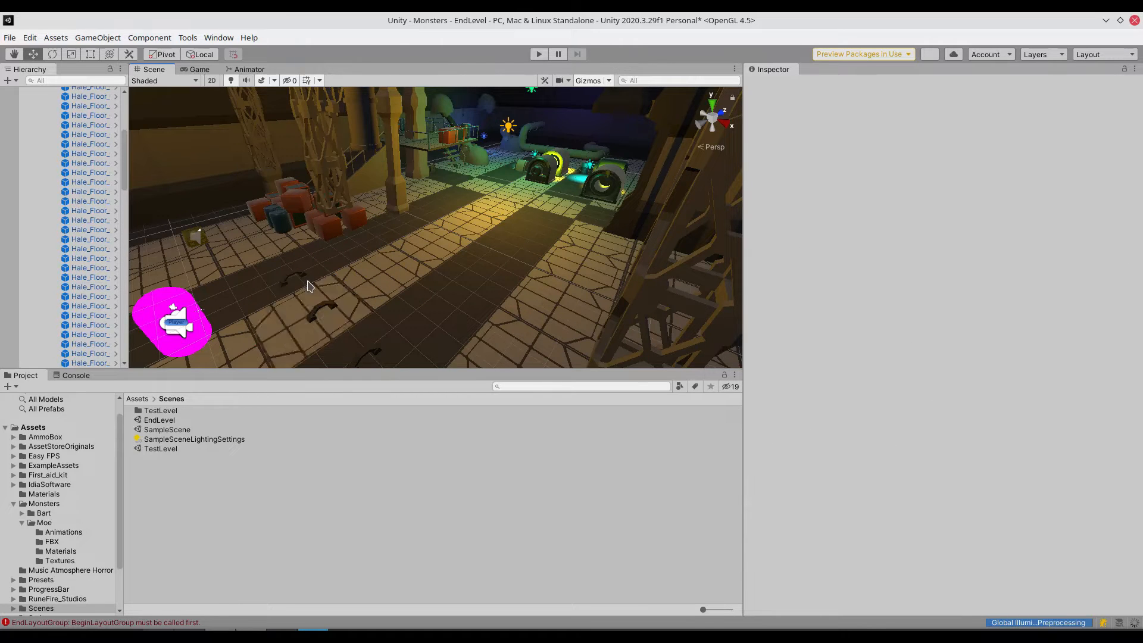
click(322, 308)
key(Delete)
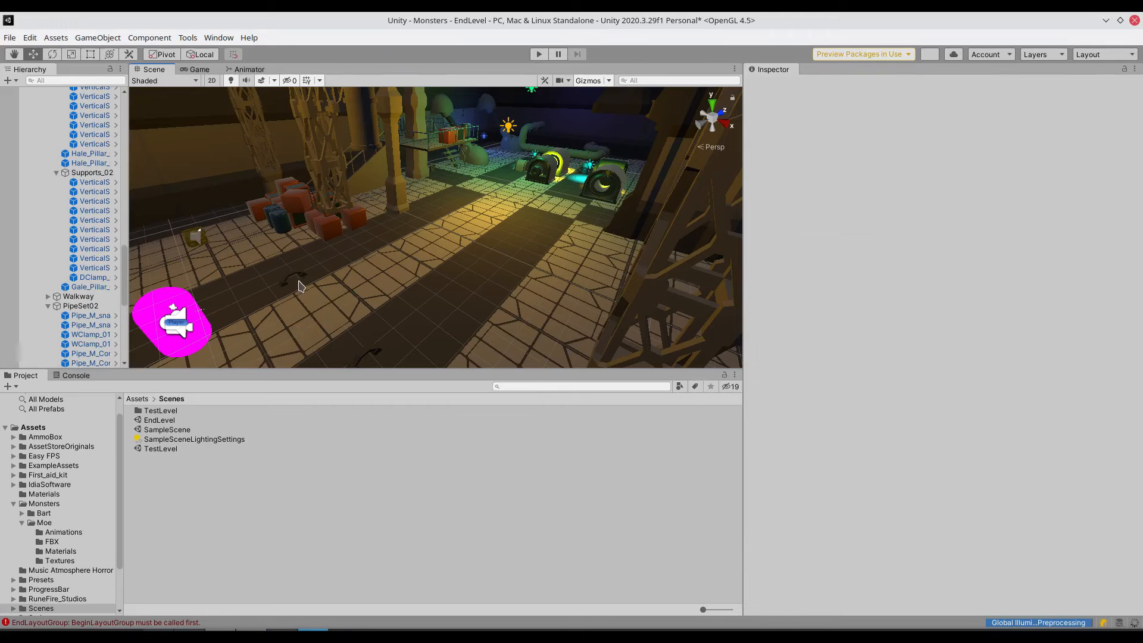
click(294, 279)
click(306, 264)
key(Delete)
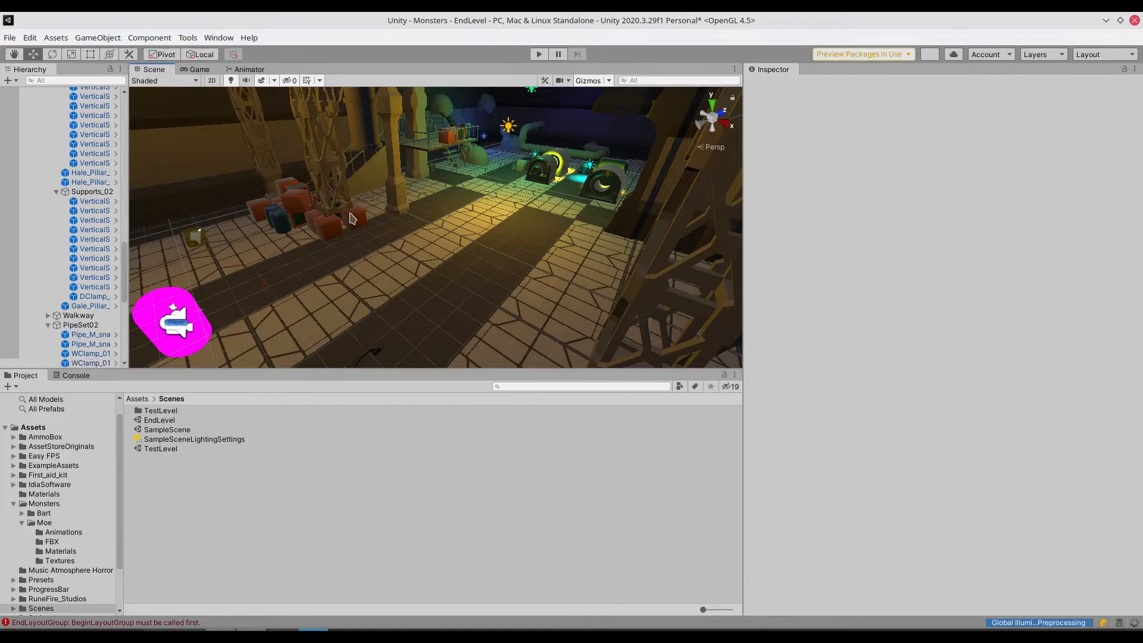
- Delete the lower lattice support segments rising directly above the crate and barrel stack
click(333, 232)
click(338, 188)
key(Delete)
click(328, 149)
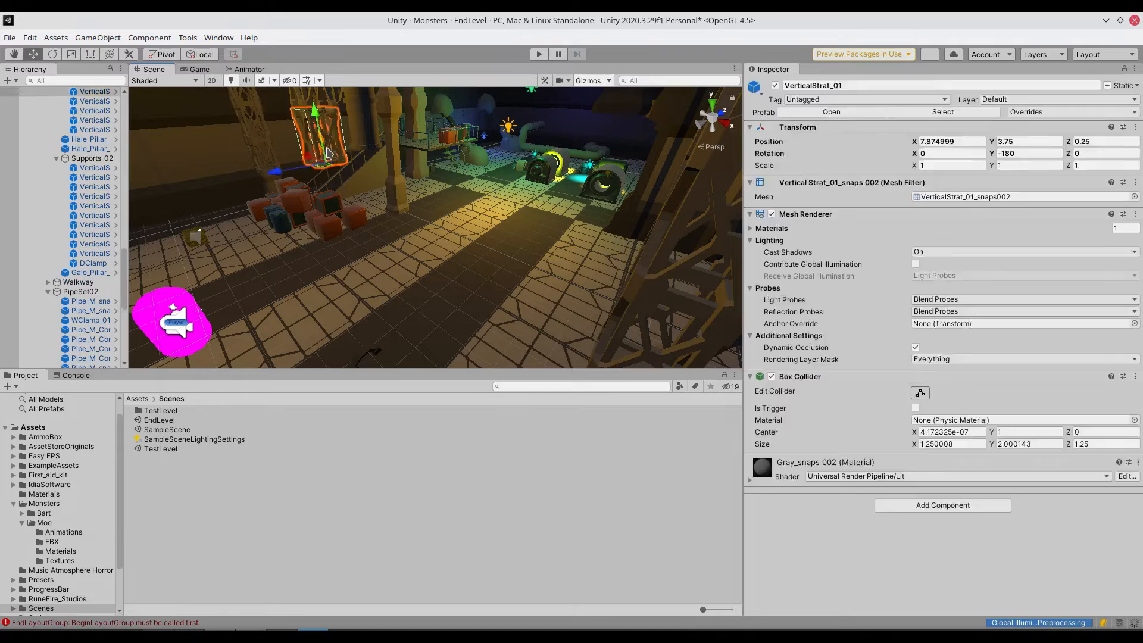
key(Delete)
- Delete the vertical pipe behind the crate stack and the lower and upper parts of the pillar beside it
middle_drag(329, 151, 409, 205)
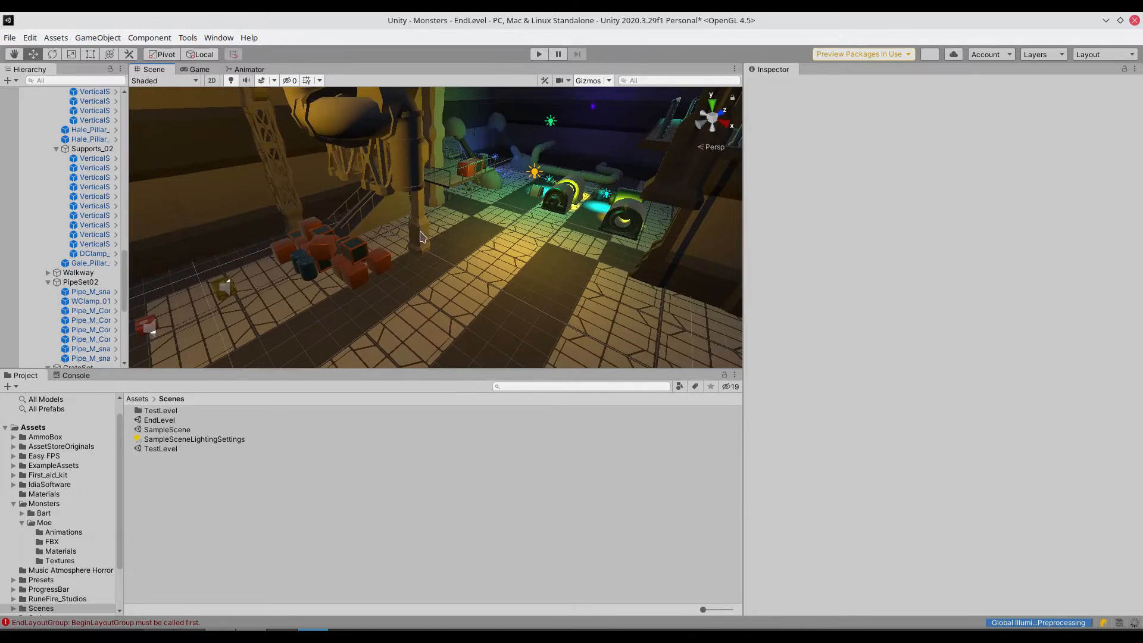
right_drag(544, 255, 506, 204)
middle_drag(506, 203, 466, 162)
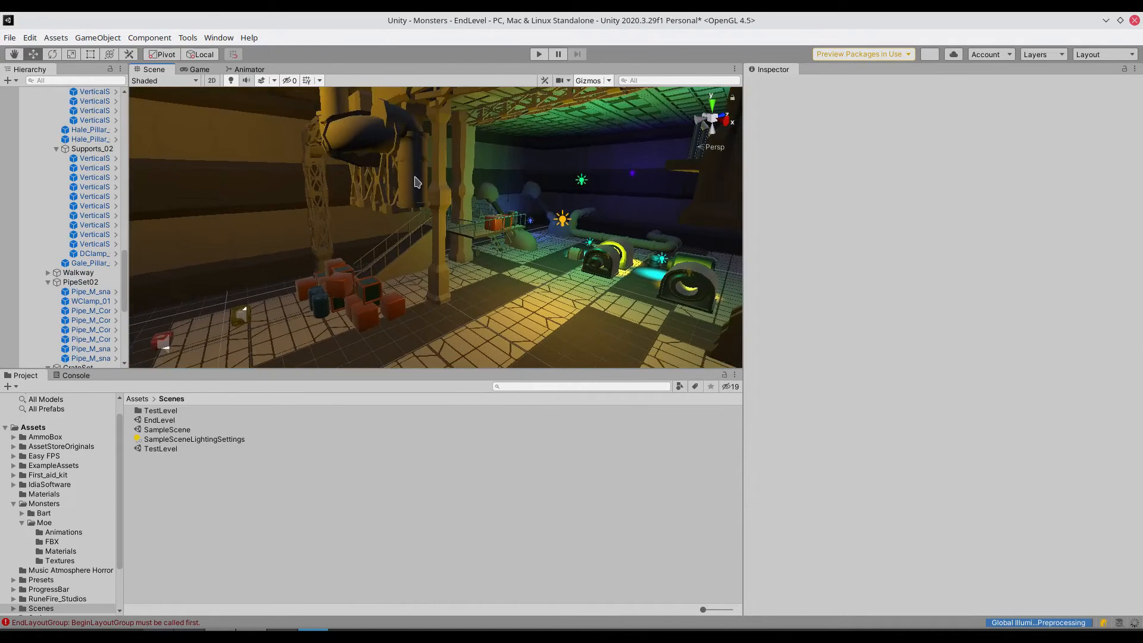
click(420, 184)
key(Delete)
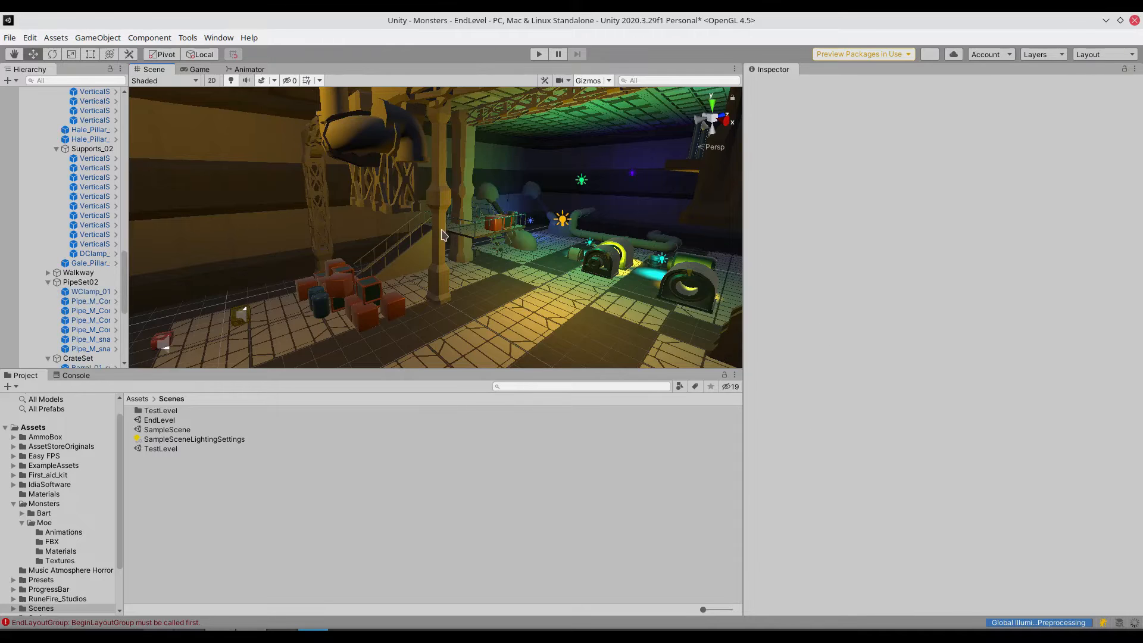
click(446, 264)
key(Delete)
click(445, 149)
key(Delete)
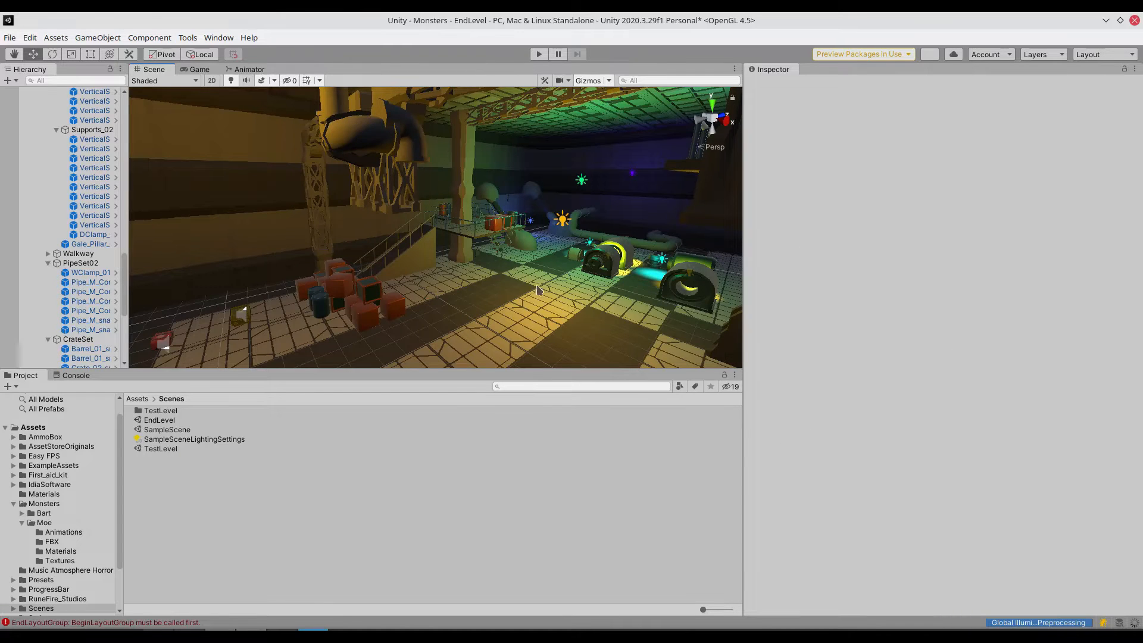
- Place the vampire_a_lusth model from the Monsters/Moe/FBX folder on the open floor in front of the generators
scroll(539, 289, down, 3)
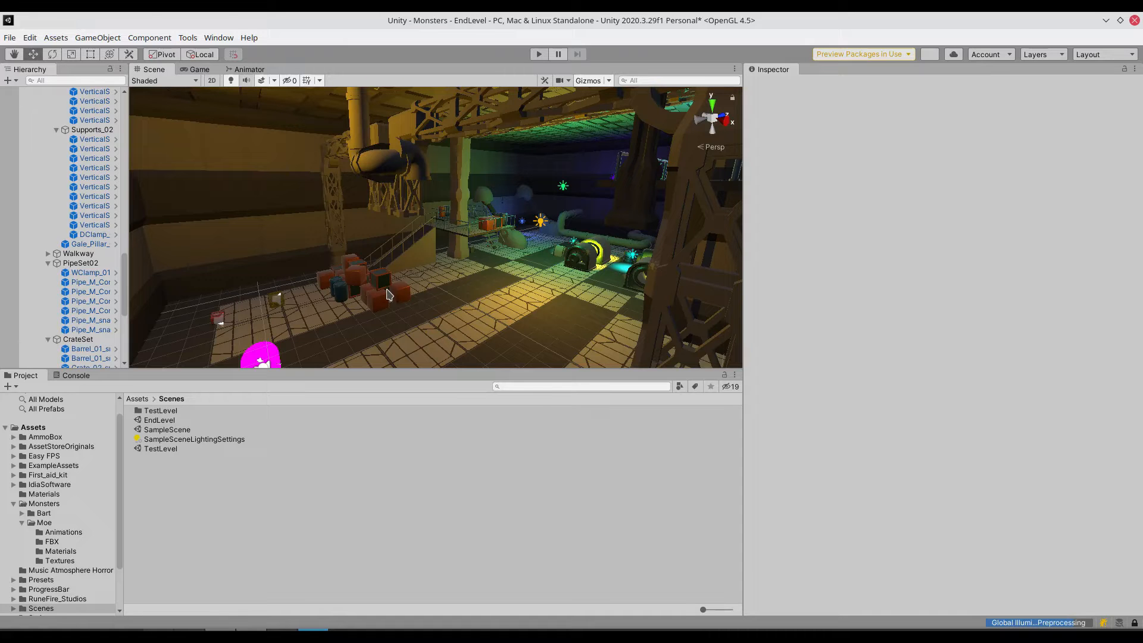
middle_drag(409, 316, 491, 316)
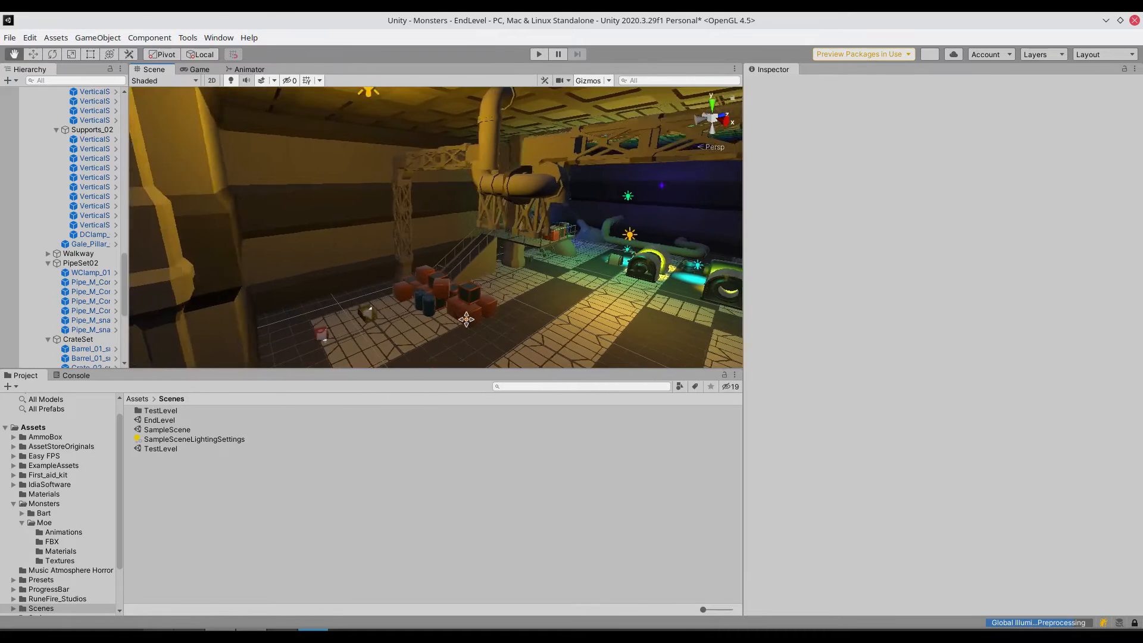
right_drag(491, 316, 597, 301)
scroll(596, 301, down, 3)
middle_drag(556, 253, 466, 232)
right_drag(467, 232, 384, 307)
middle_drag(404, 292, 367, 310)
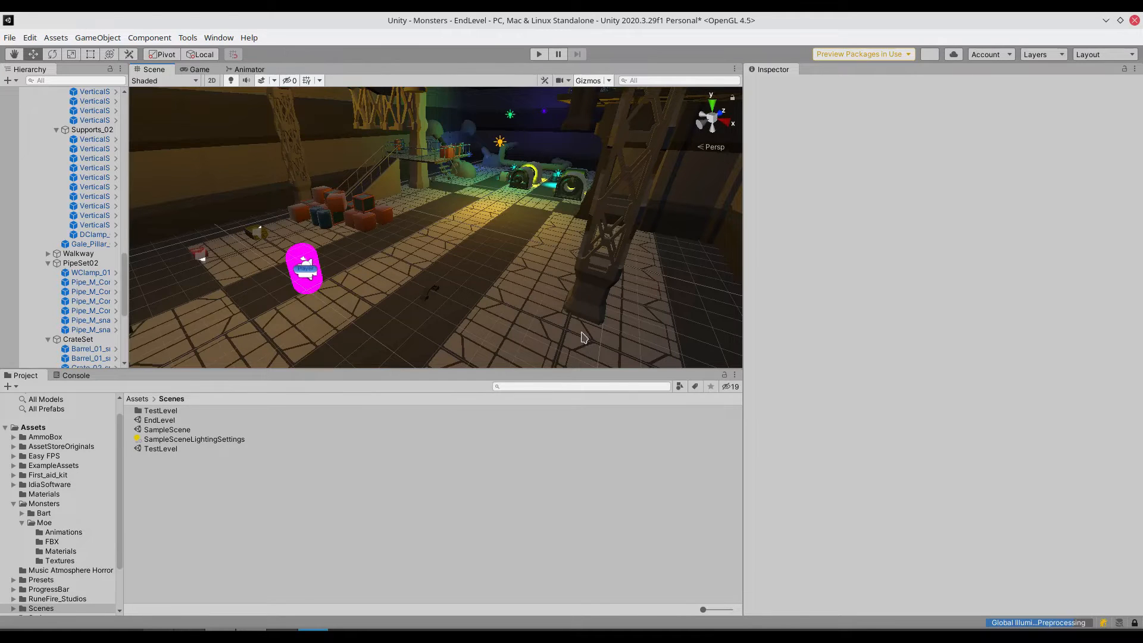
click(137, 398)
double_click(156, 476)
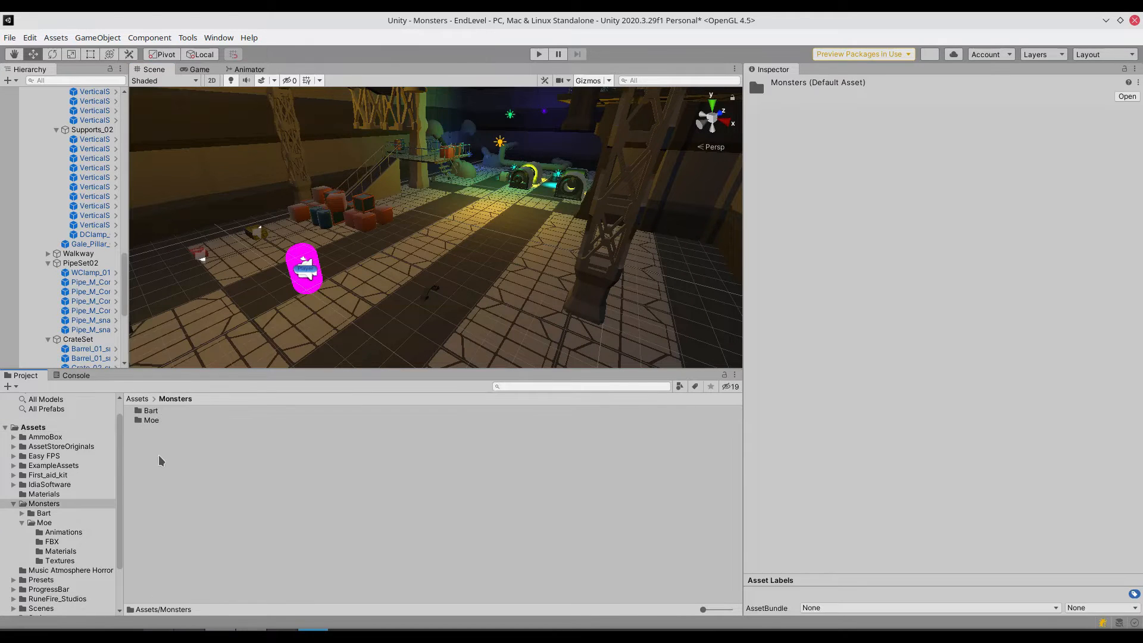
double_click(150, 420)
double_click(149, 422)
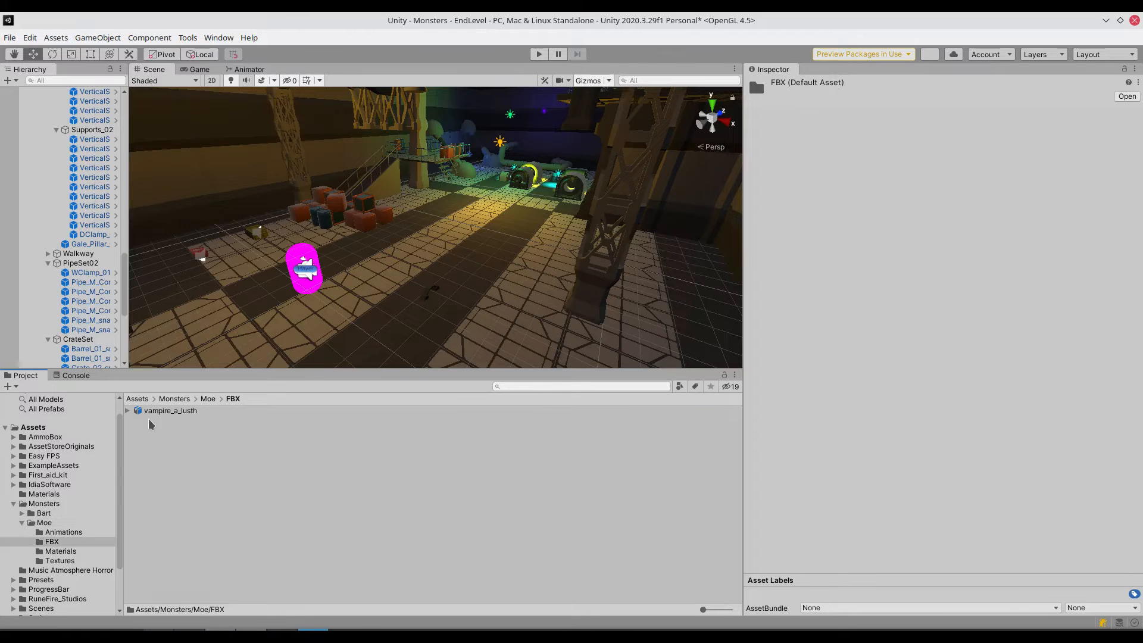
drag(176, 414, 500, 207)
- Set the vampire model's Y rotation to 180
click(1010, 167)
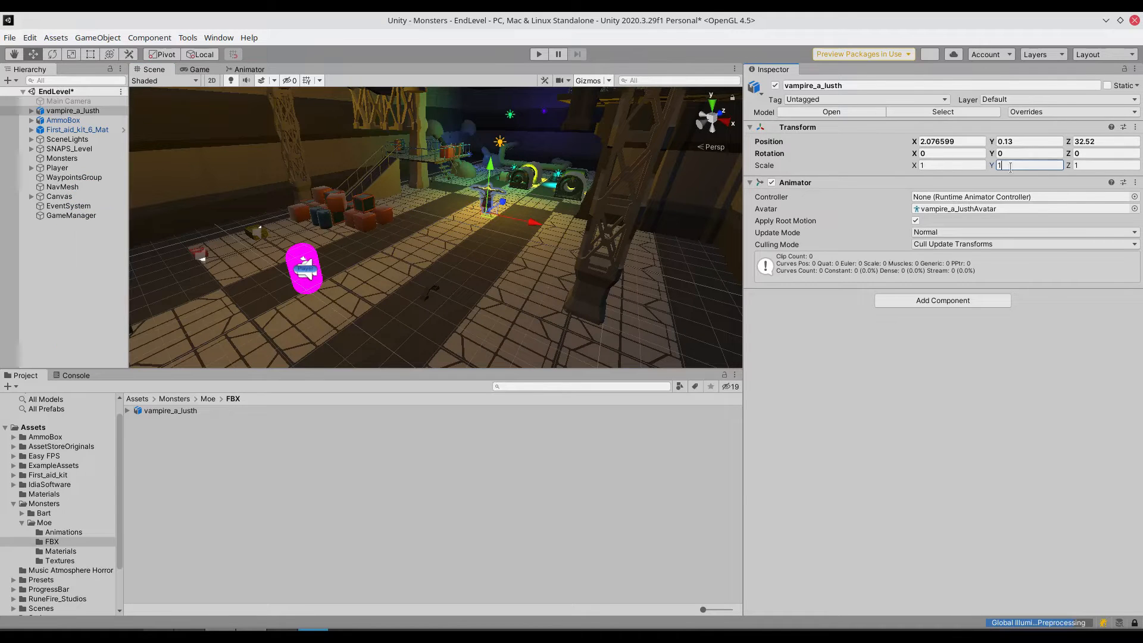
click(1015, 154)
click(1021, 151)
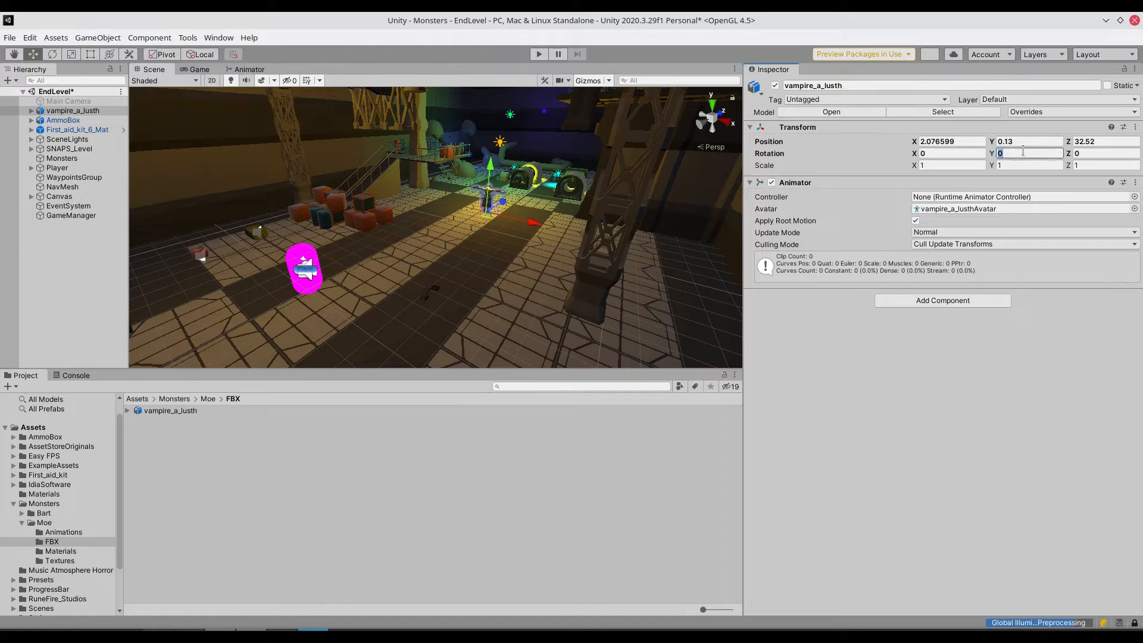
text(180)
- Frame the vampire in the scene and scale the whole model up uniformly to about 1.18
scroll(528, 224, up, 2)
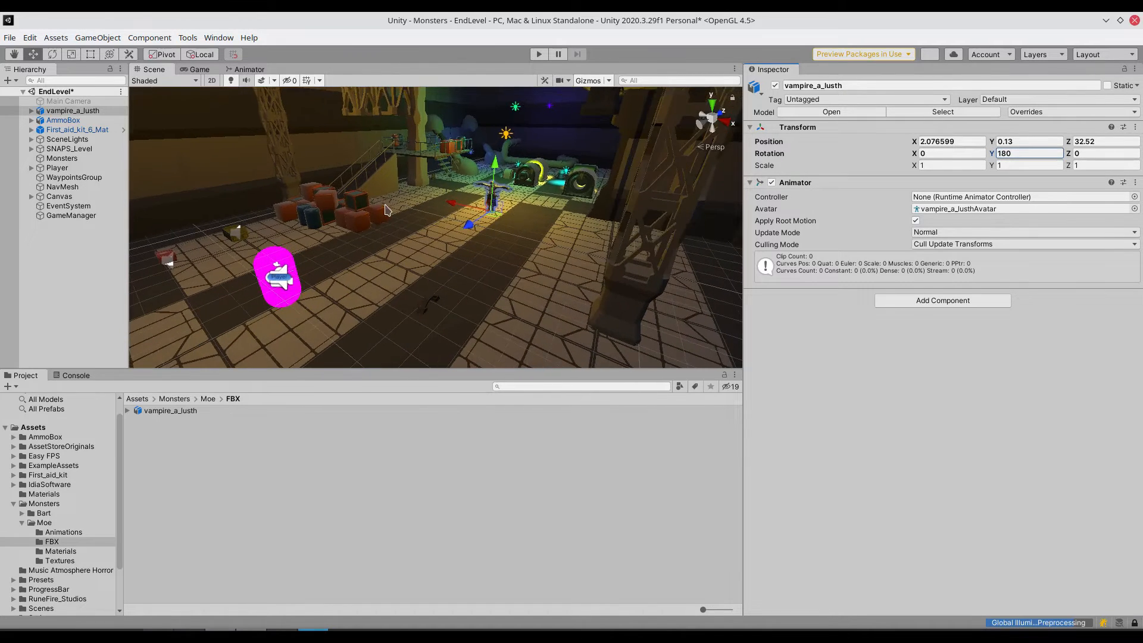
click(83, 110)
double_click(83, 111)
click(436, 199)
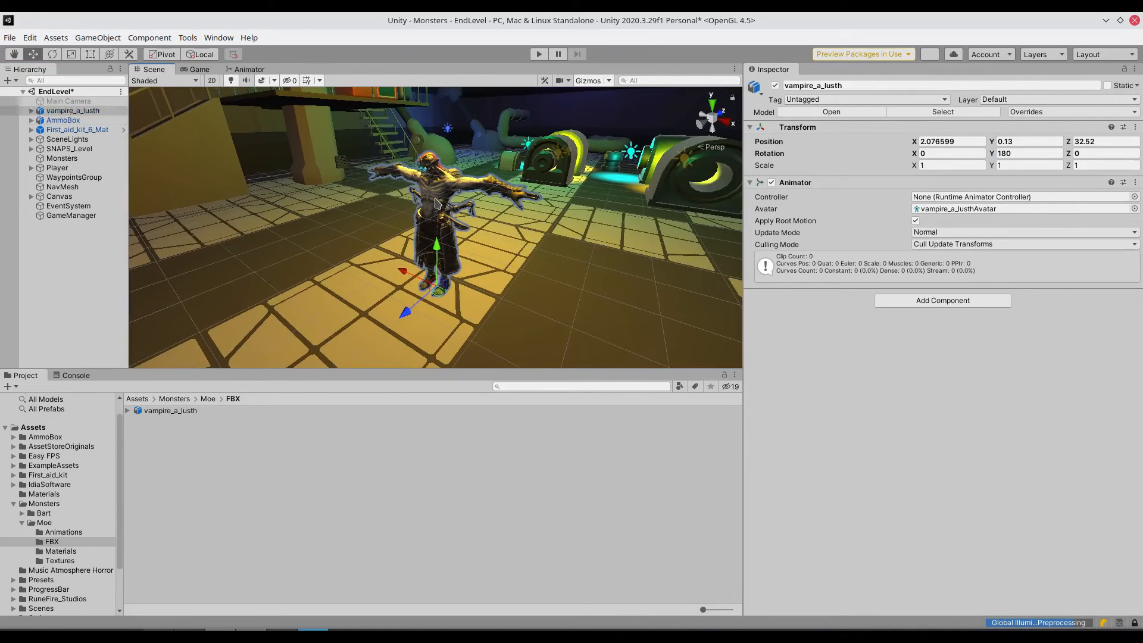
click(89, 56)
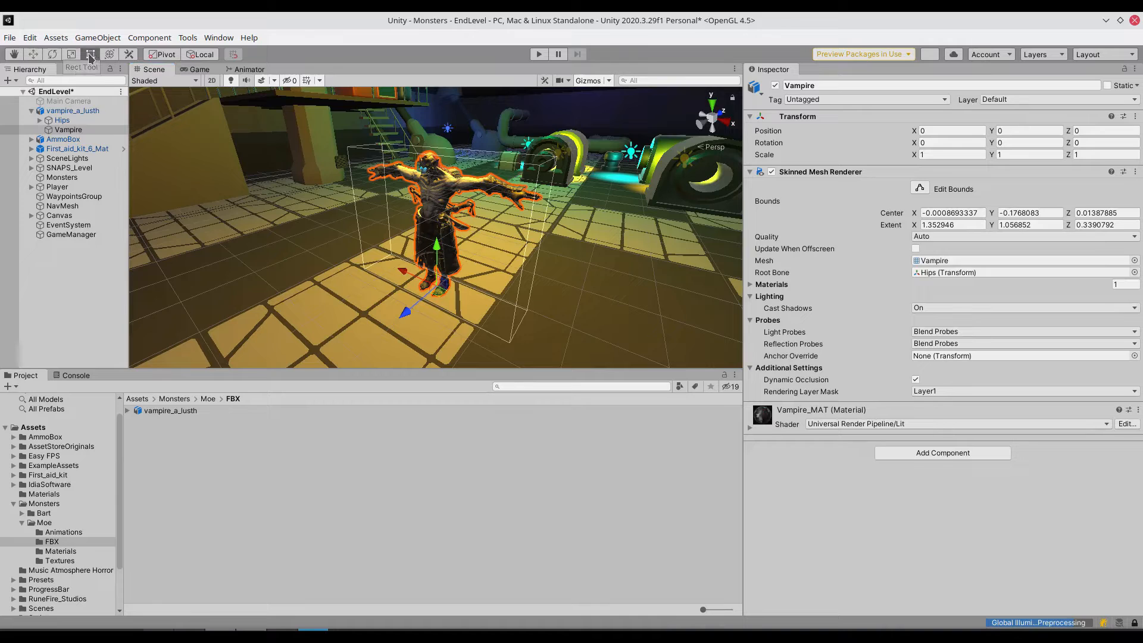
click(78, 55)
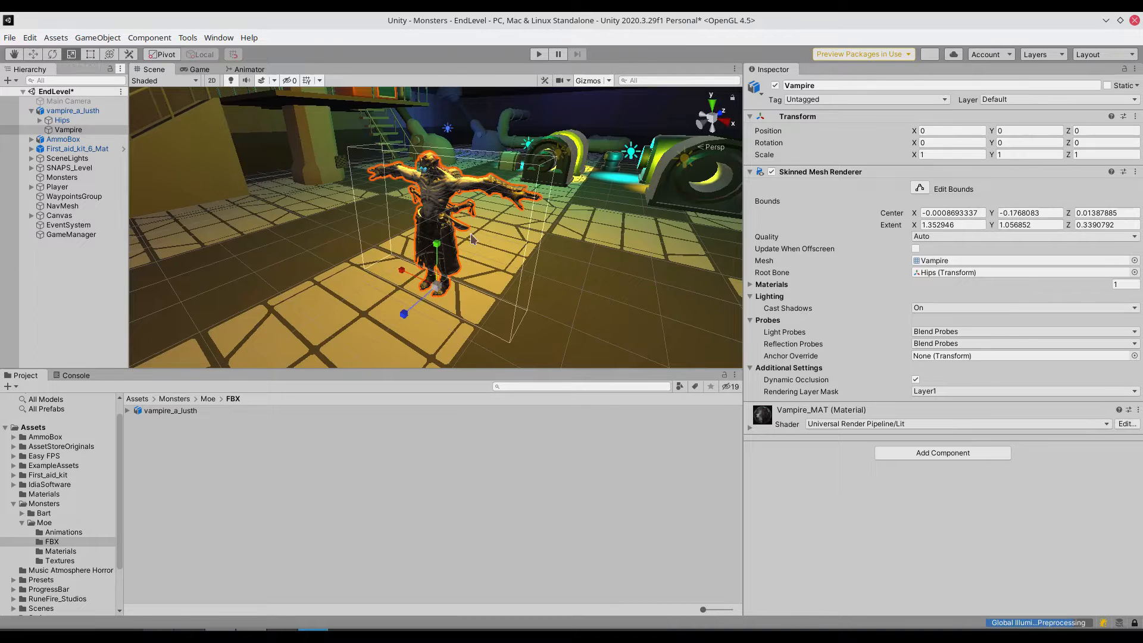
drag(439, 289, 447, 287)
click(442, 284)
drag(437, 285, 446, 283)
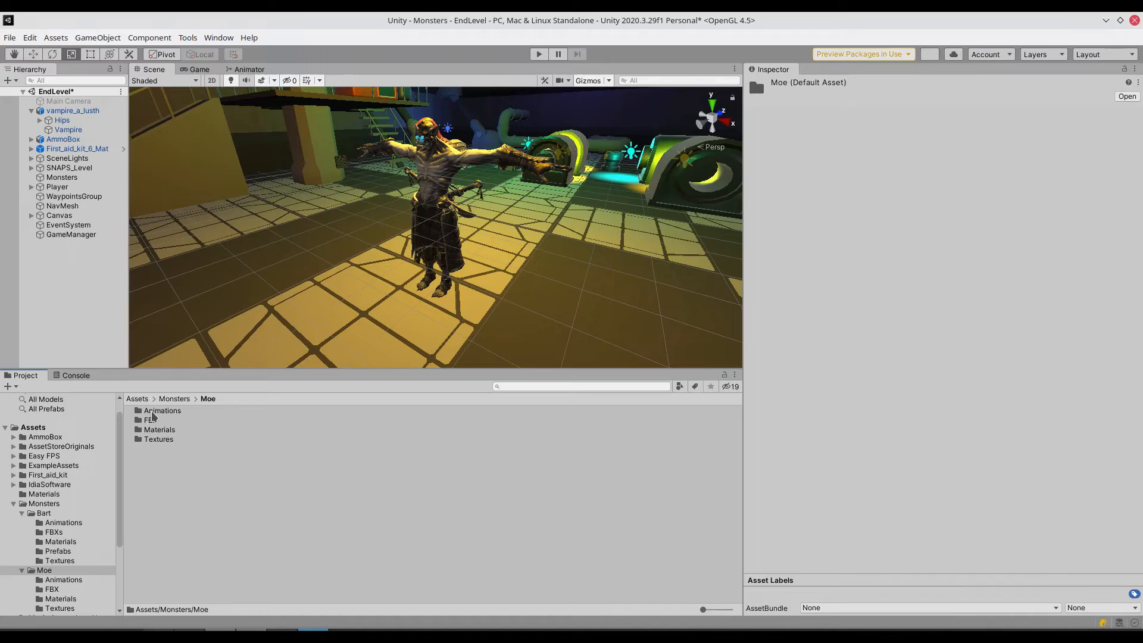
- Create an Animator Controller named "Moe Anim Controller" in Moe's Animations folder
double_click(162, 411)
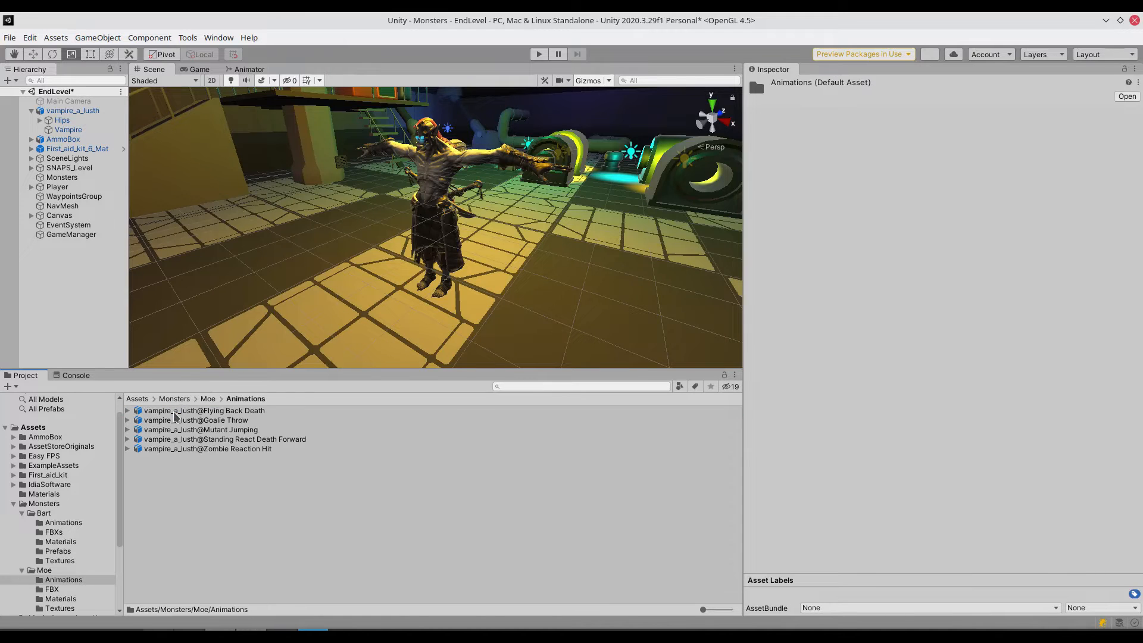
right_click(197, 471)
mouse_move(292, 83)
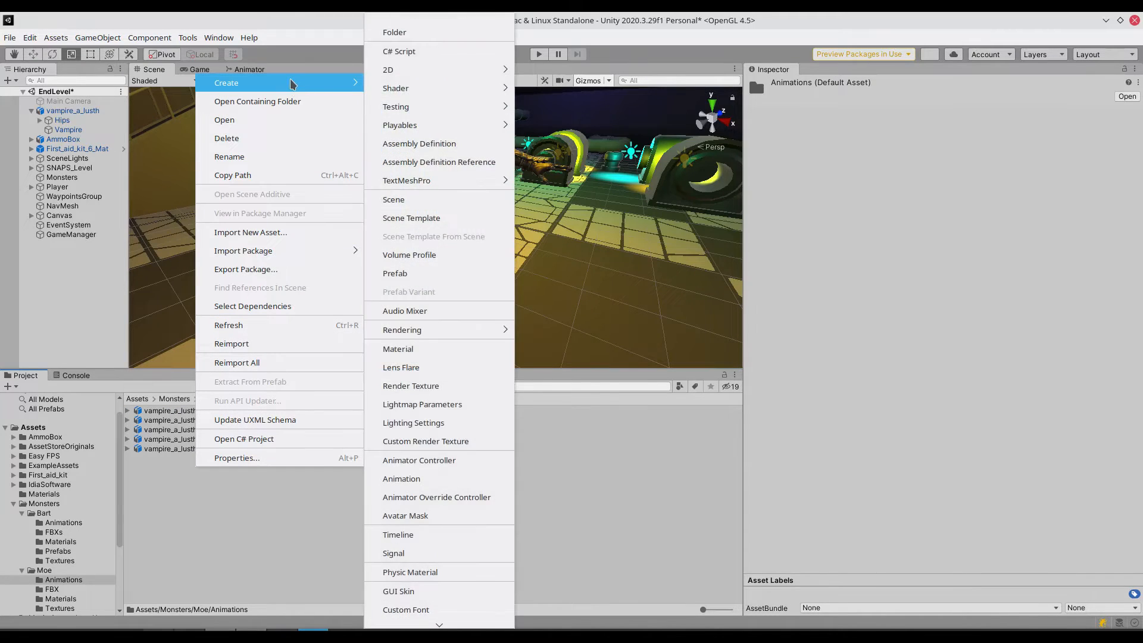
click(405, 461)
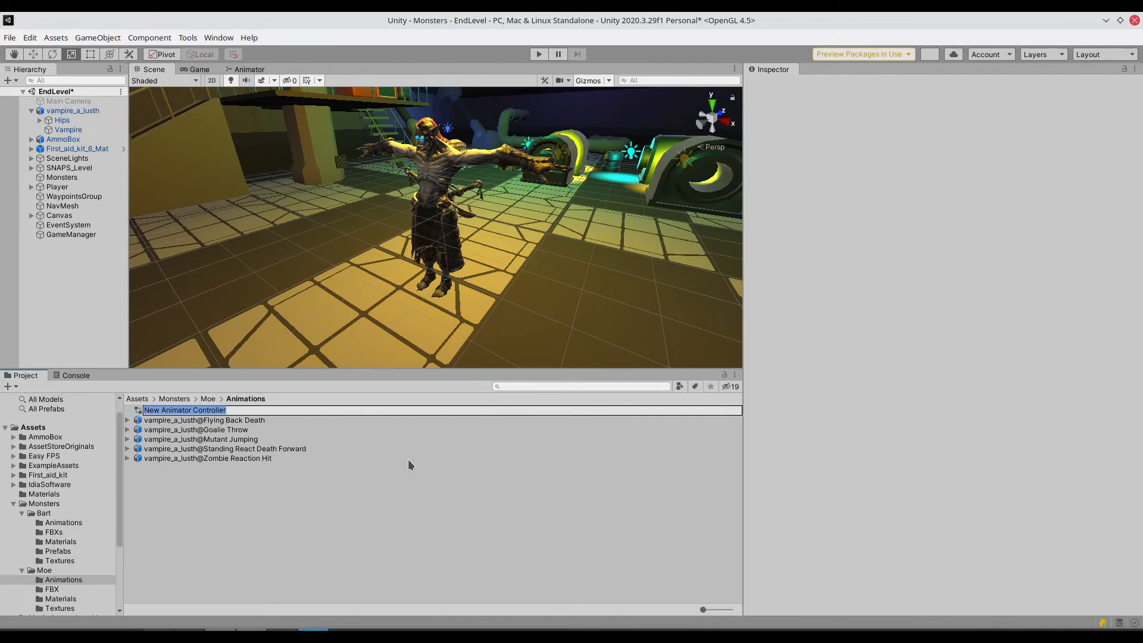
text(Moe Anim Controller)
key(Return)
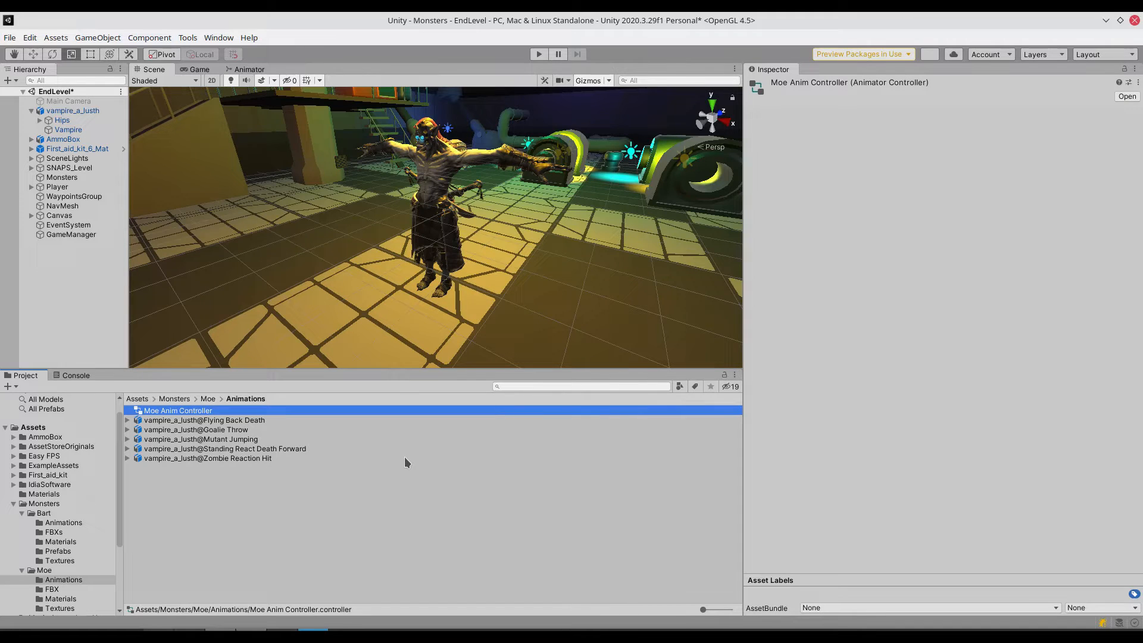
- Make vampire_a_lusth a child of the Monsters object and rename it Moe
click(73, 110)
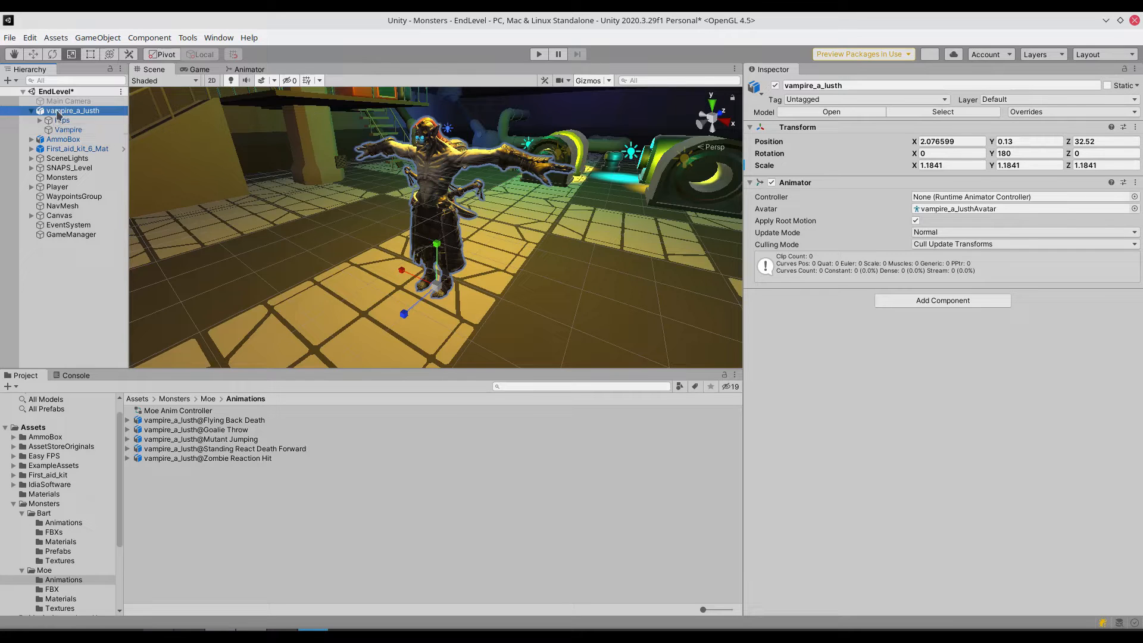
drag(60, 115, 62, 149)
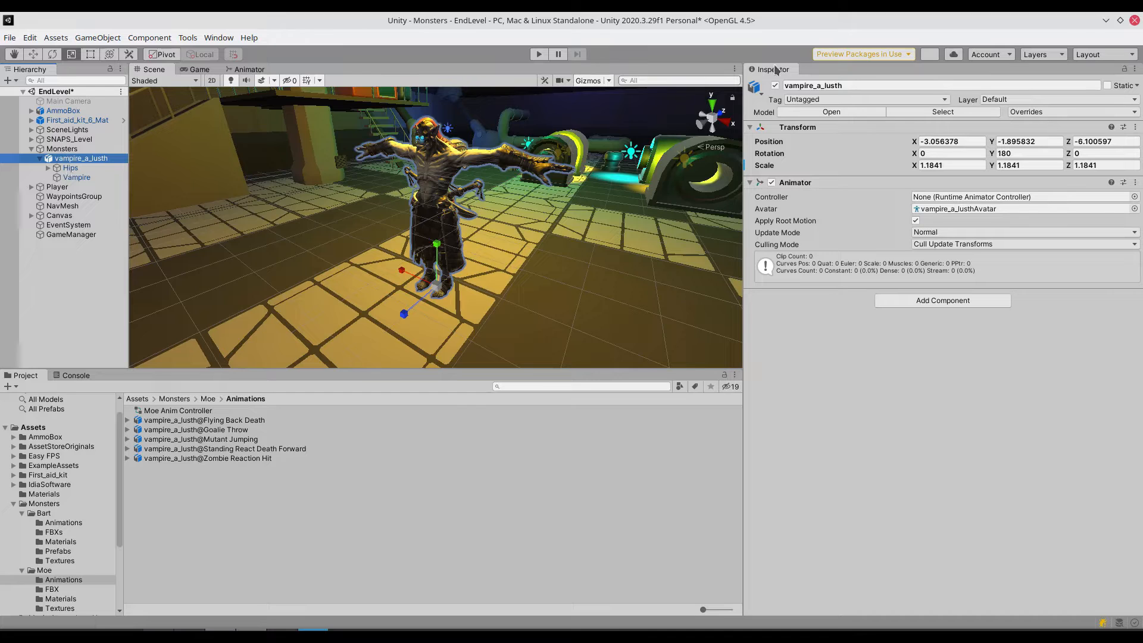
click(853, 85)
text(Moe)
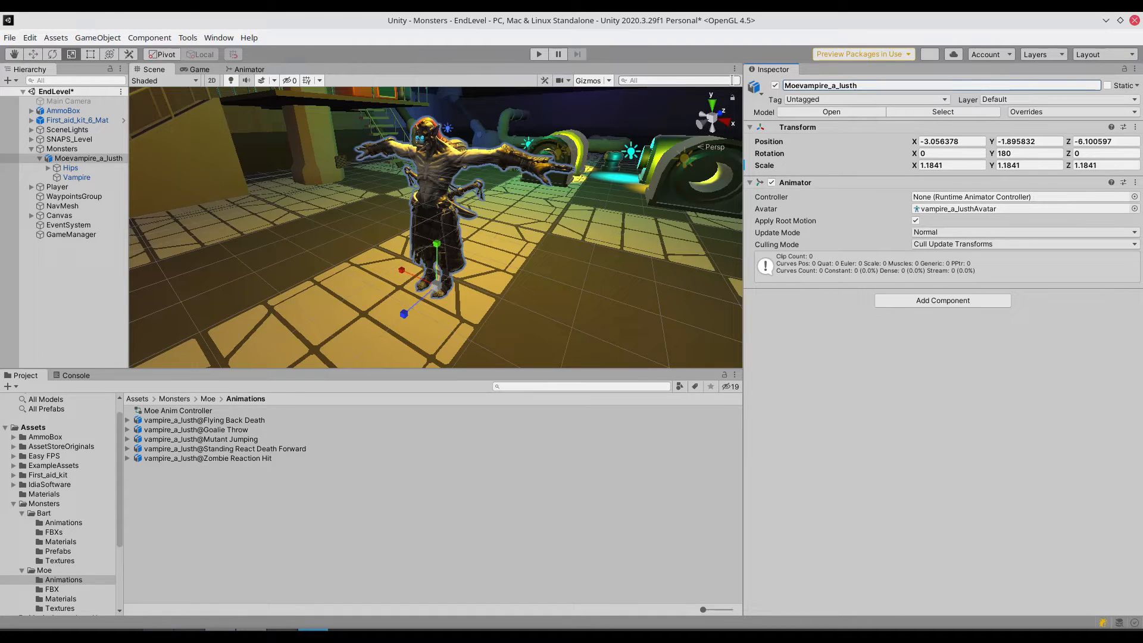
drag(865, 88, 801, 85)
key(BackSpace)
key(Return)
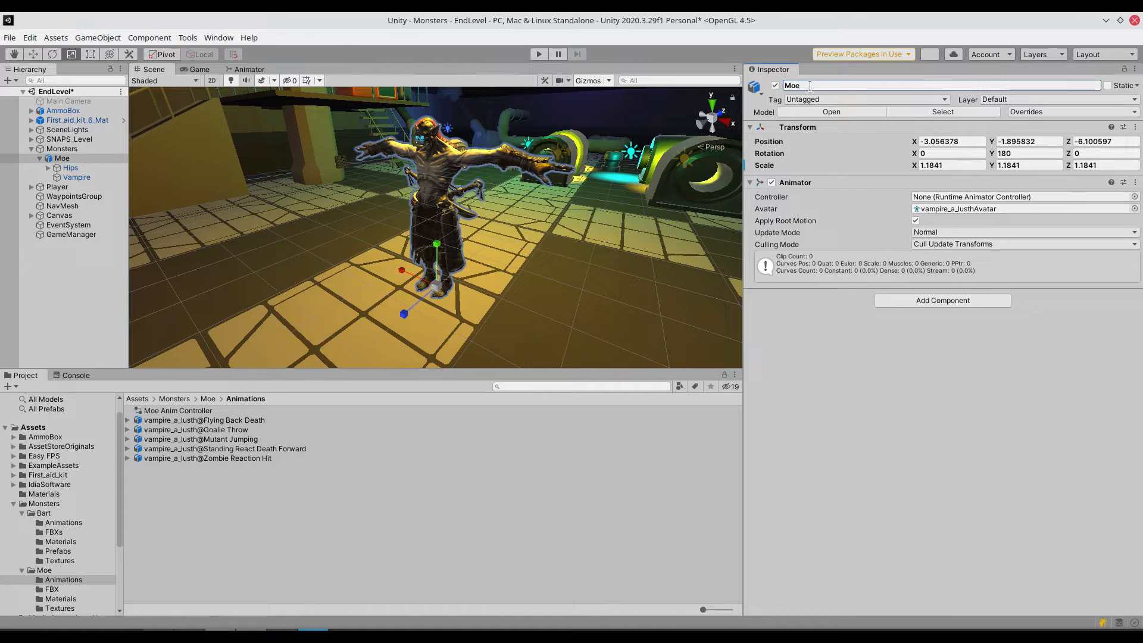
click(404, 450)
- Assign Moe Anim Controller to Moe's Animator component and open the controller for editing
click(62, 158)
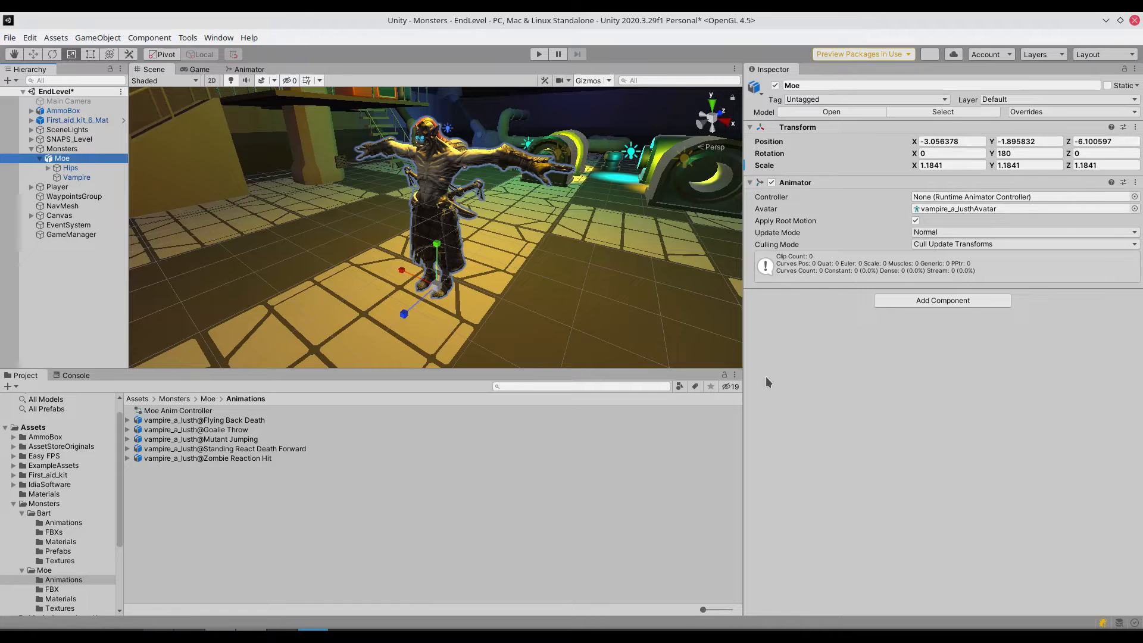
drag(179, 410, 965, 201)
double_click(160, 410)
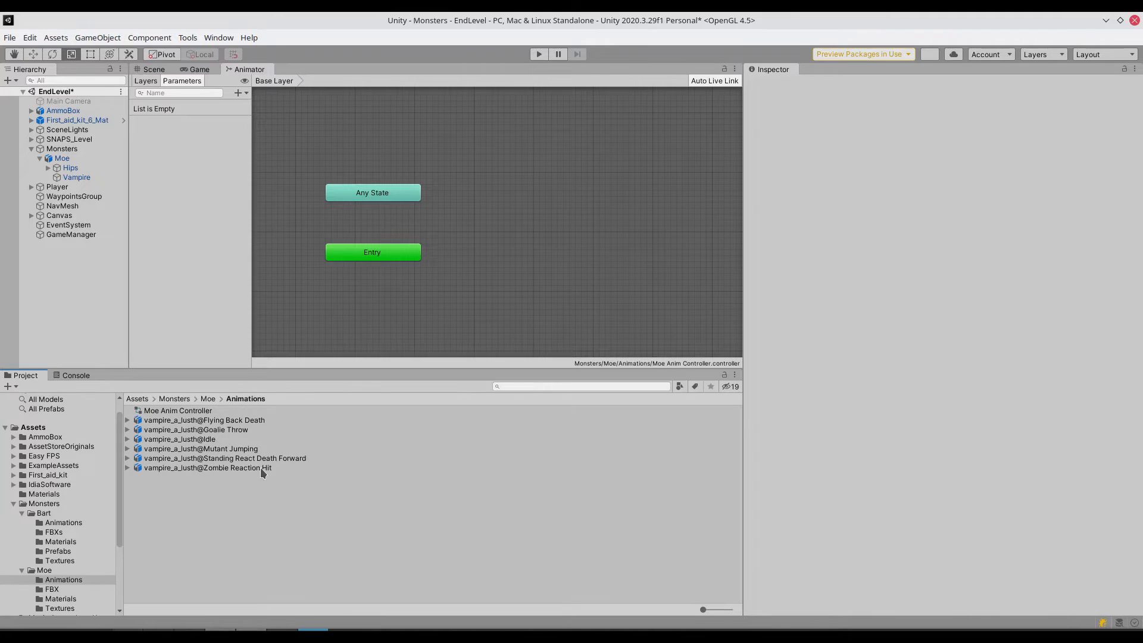
- Set the rig animation type of the vampire_a_lusth@Idle import to Humanoid
click(181, 440)
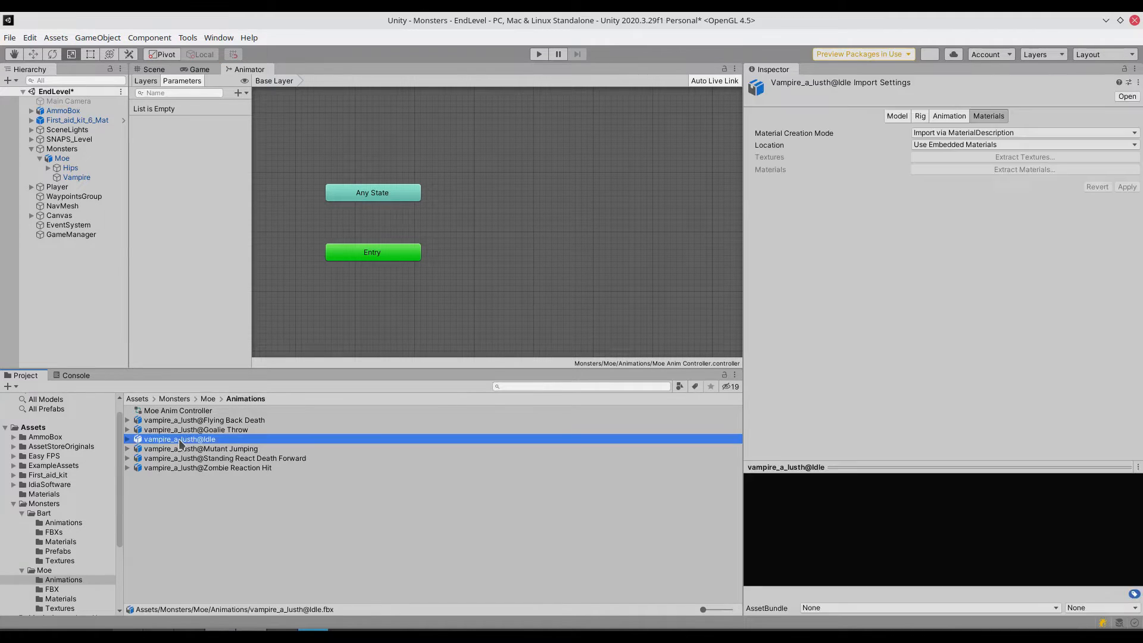
click(902, 118)
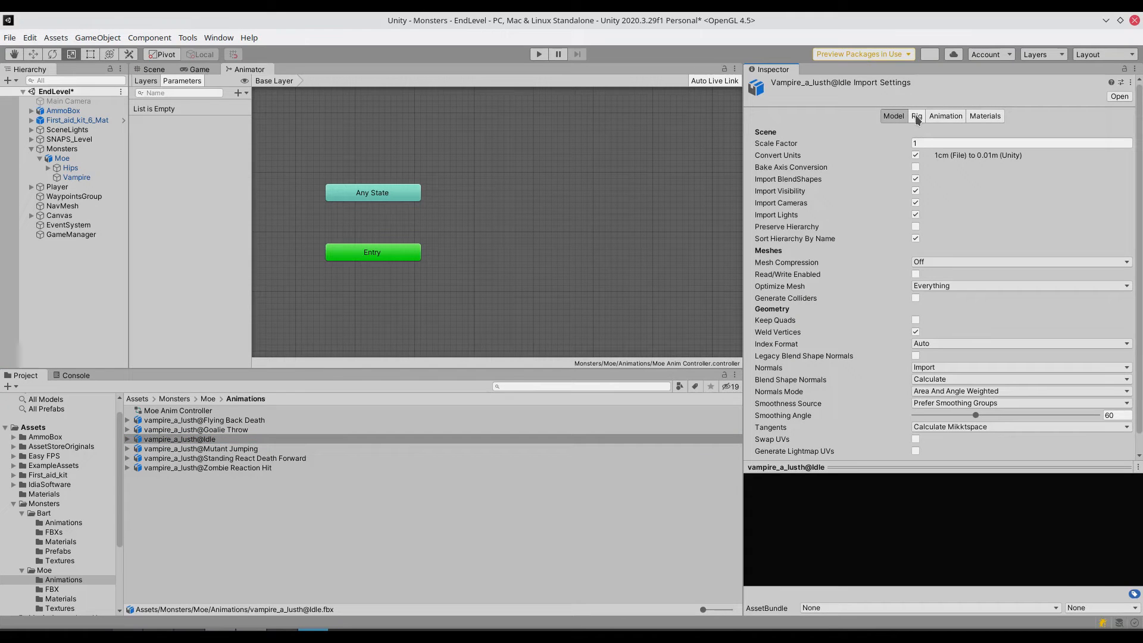
click(917, 118)
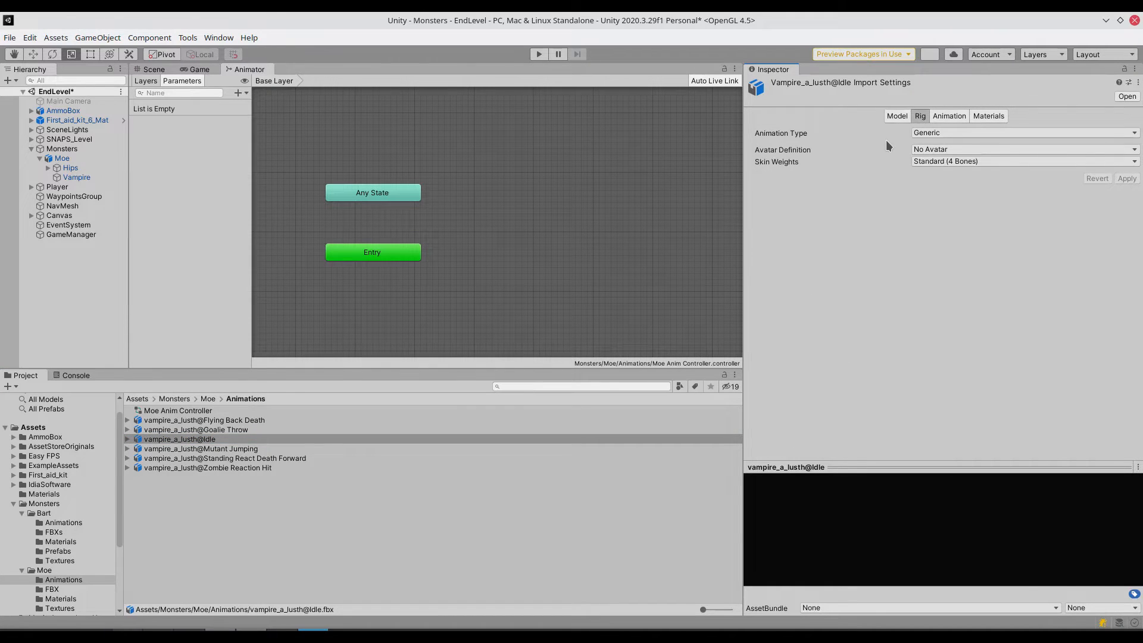
click(924, 135)
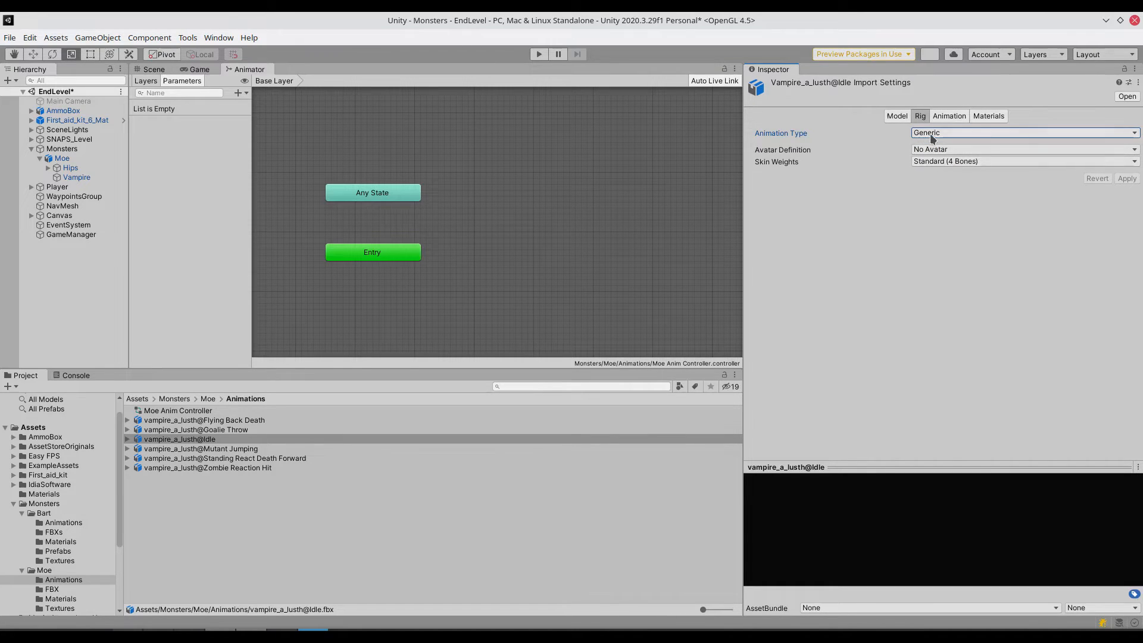
click(930, 135)
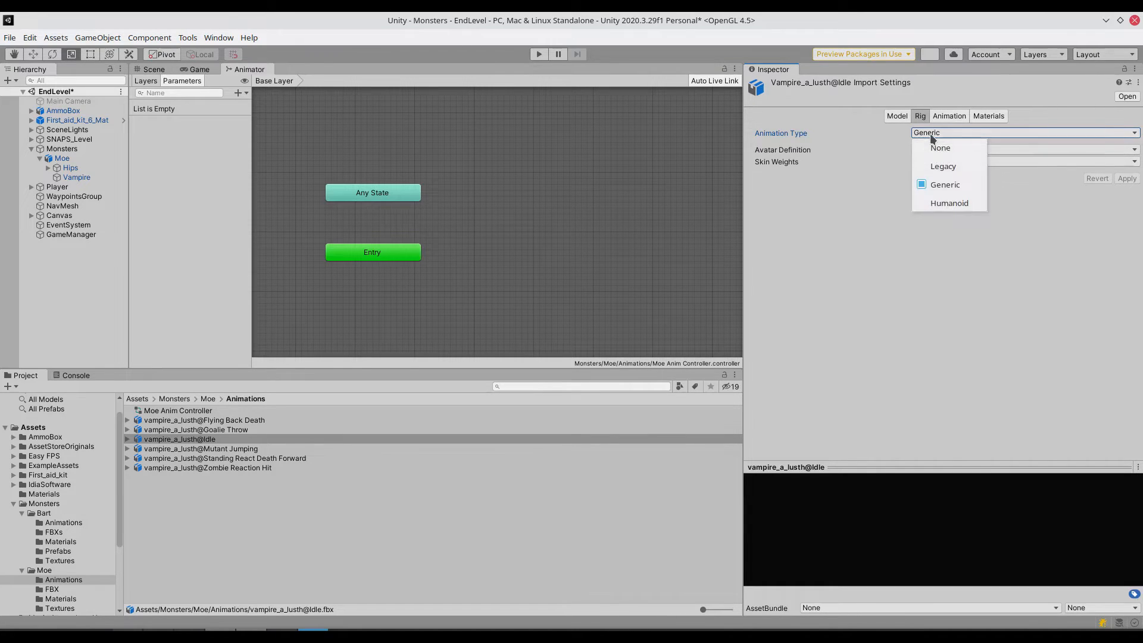
click(934, 200)
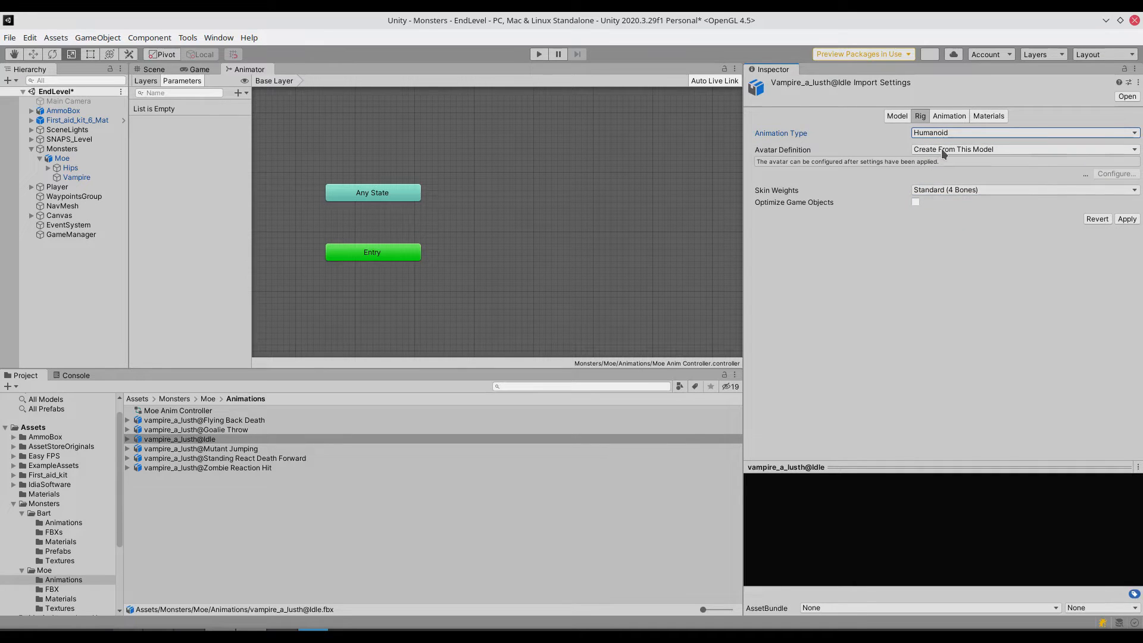
- Set the Idle import's avatar definition to Copy From Other Avatar with vampire_a_lusthAvatar as the source, and apply the rig changes
click(943, 154)
click(946, 201)
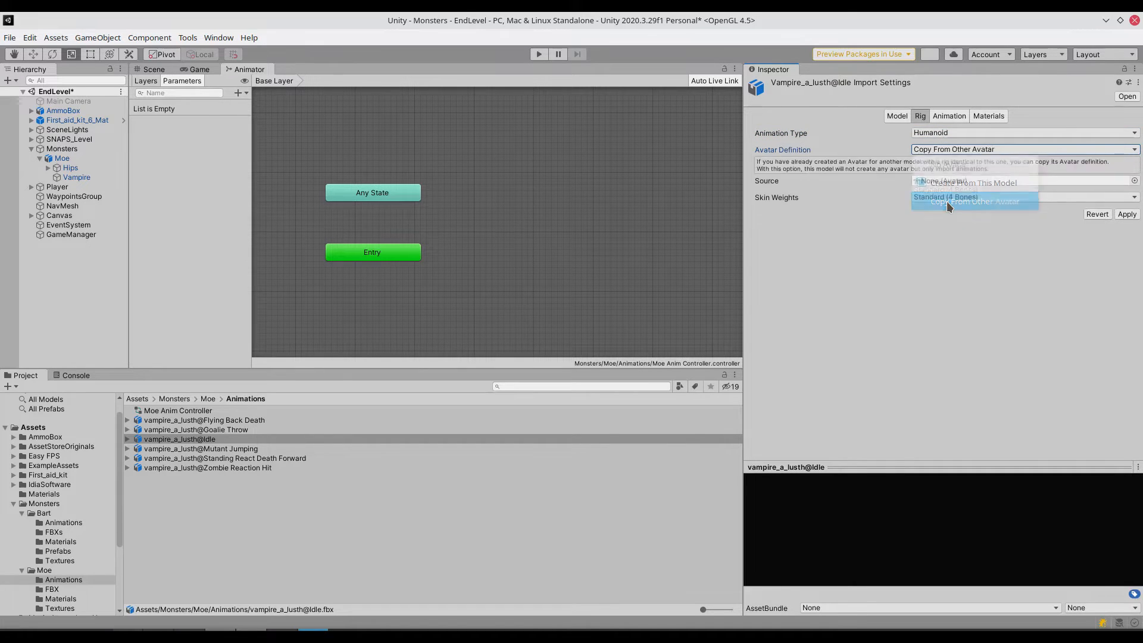
click(1133, 181)
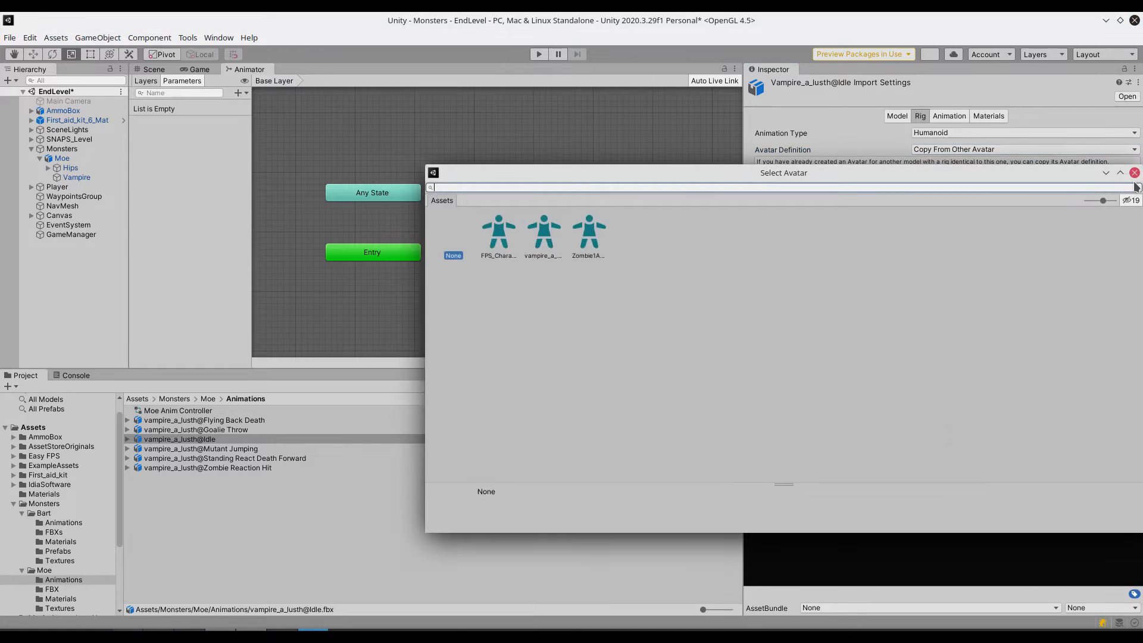
click(537, 229)
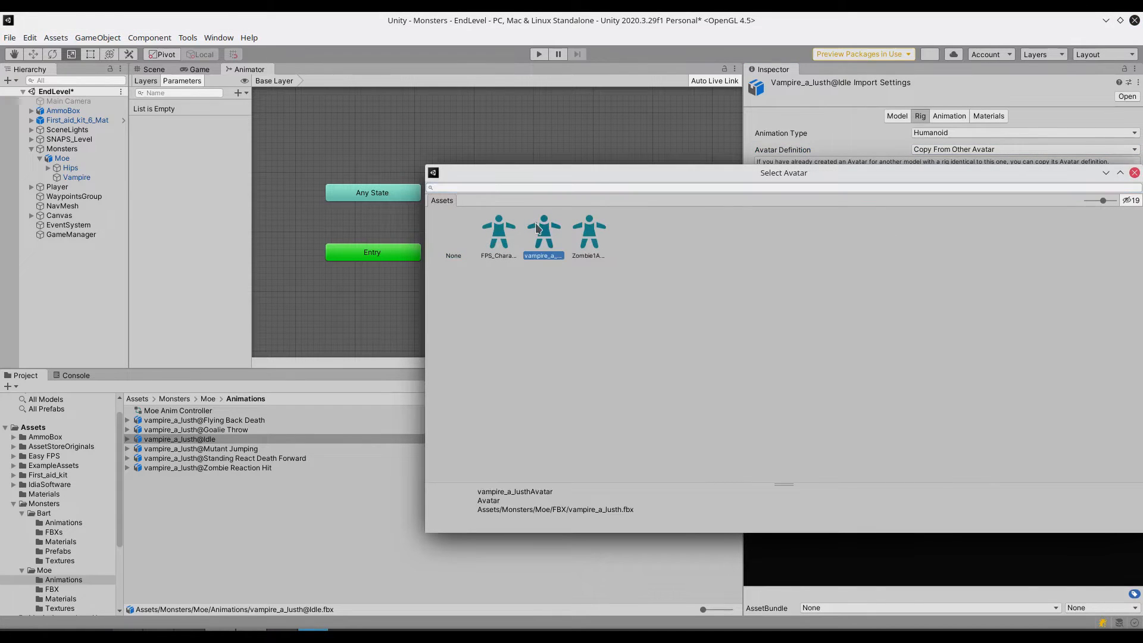
drag(775, 174, 629, 170)
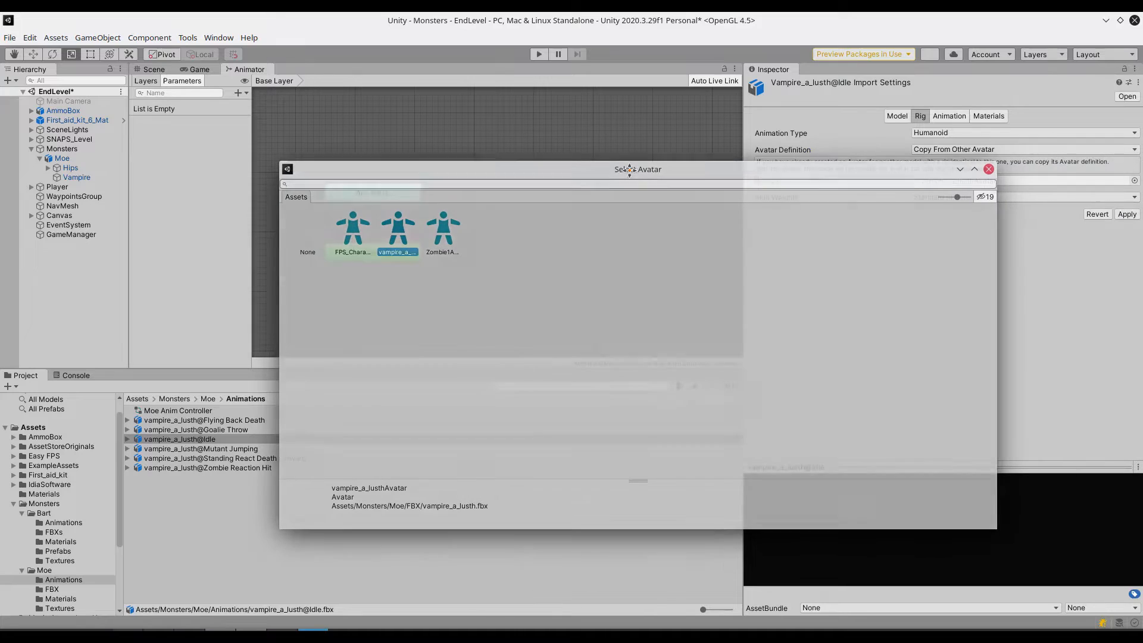
double_click(398, 232)
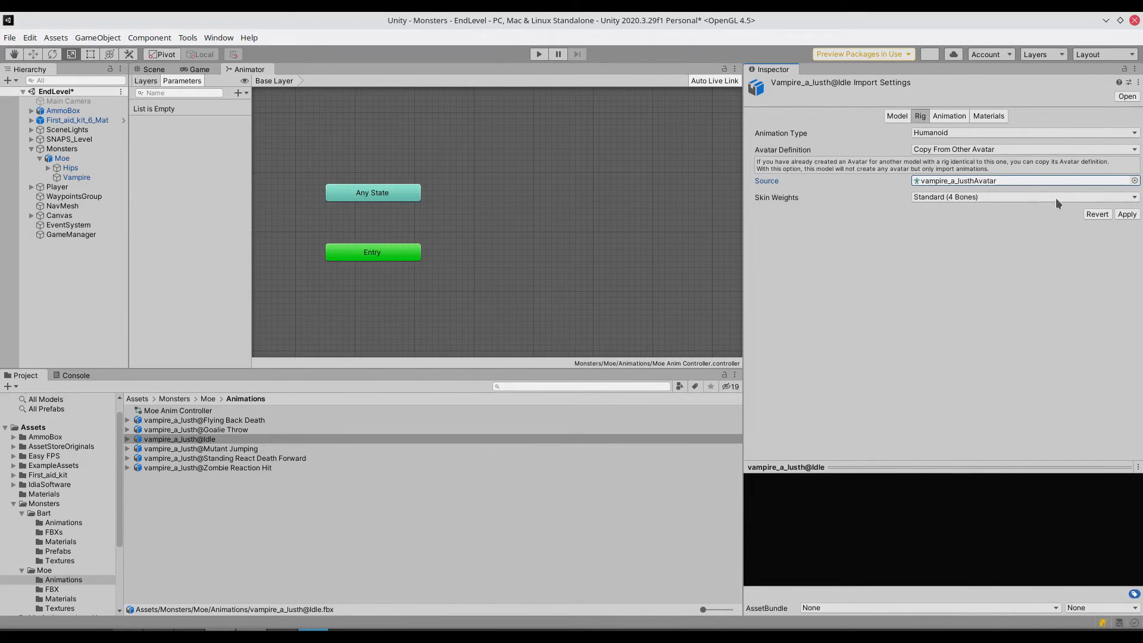
click(1126, 214)
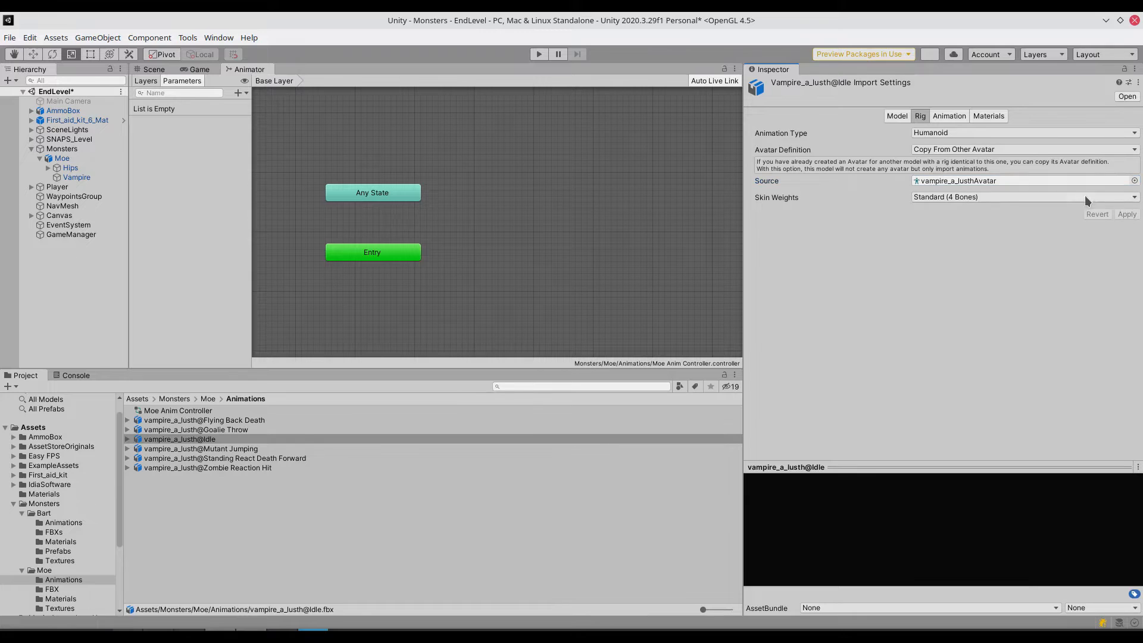
- Preview the vampire_a_lusth@Idle clip and add it as a state in Moe Anim Controller, beside the Entry node
click(949, 117)
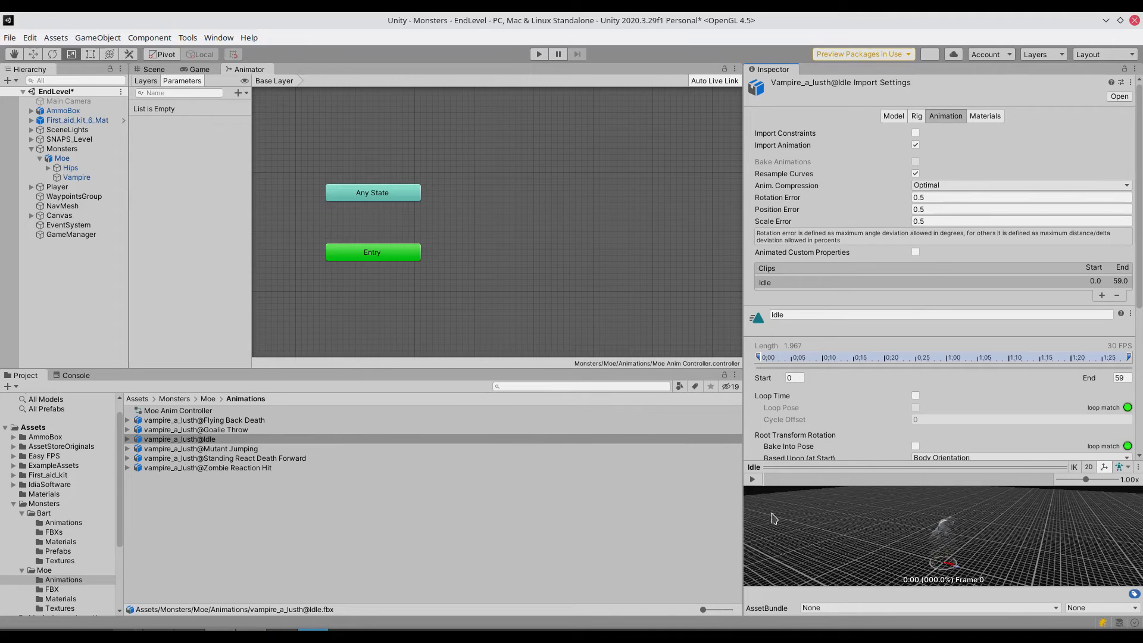
click(751, 480)
drag(179, 439, 534, 269)
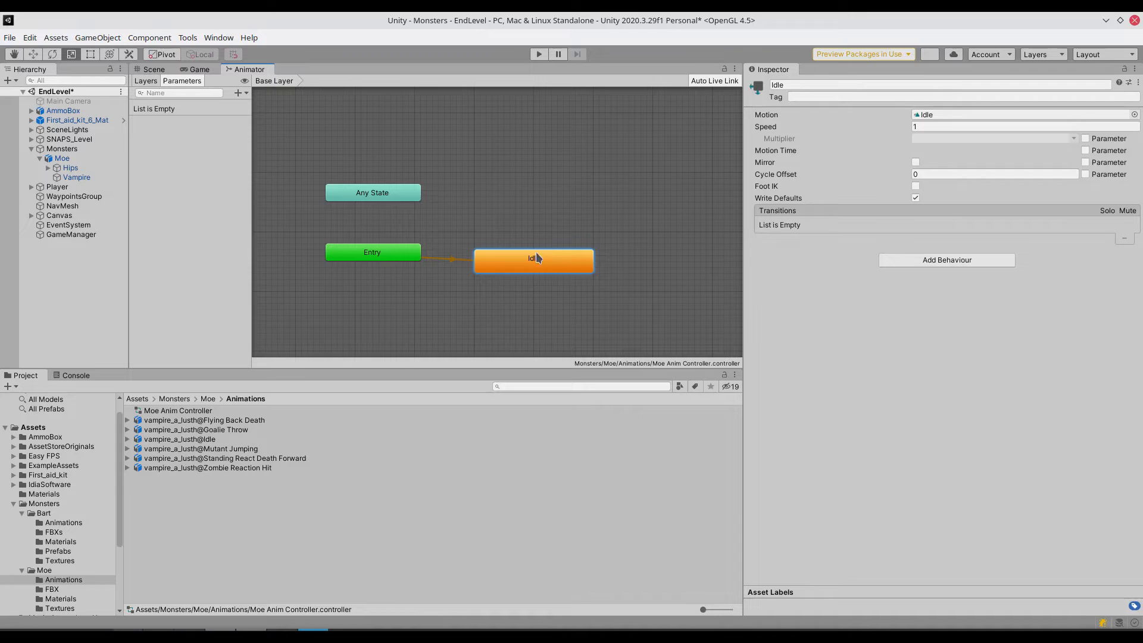
- Enable Loop Time on the Idle state's source clip and apply the import settings
double_click(530, 265)
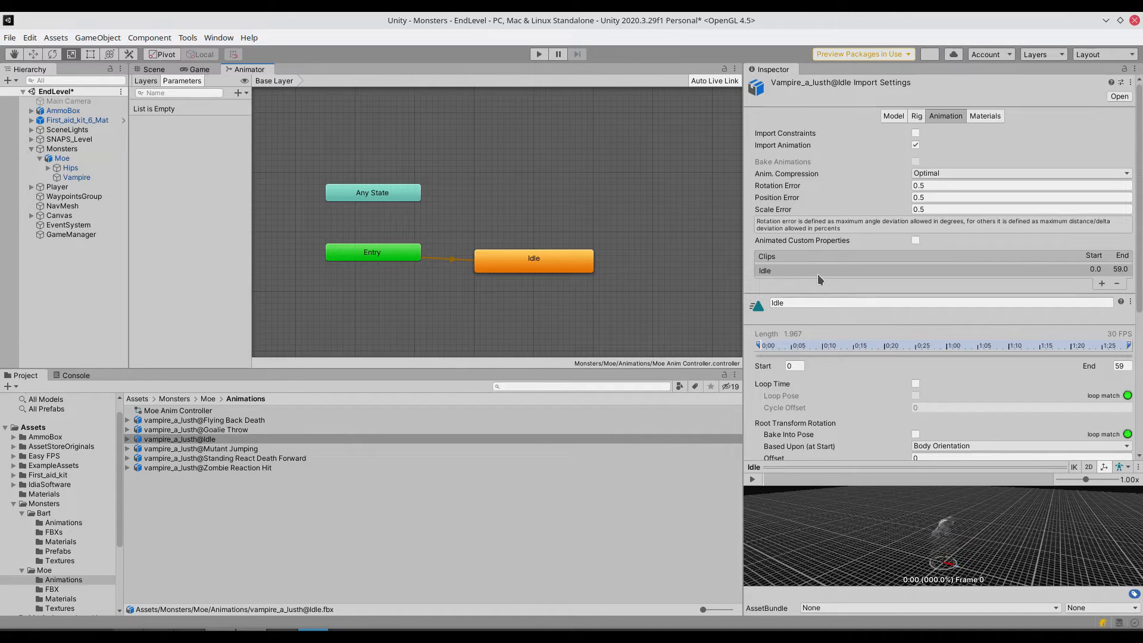
click(915, 384)
scroll(894, 375, down, 3)
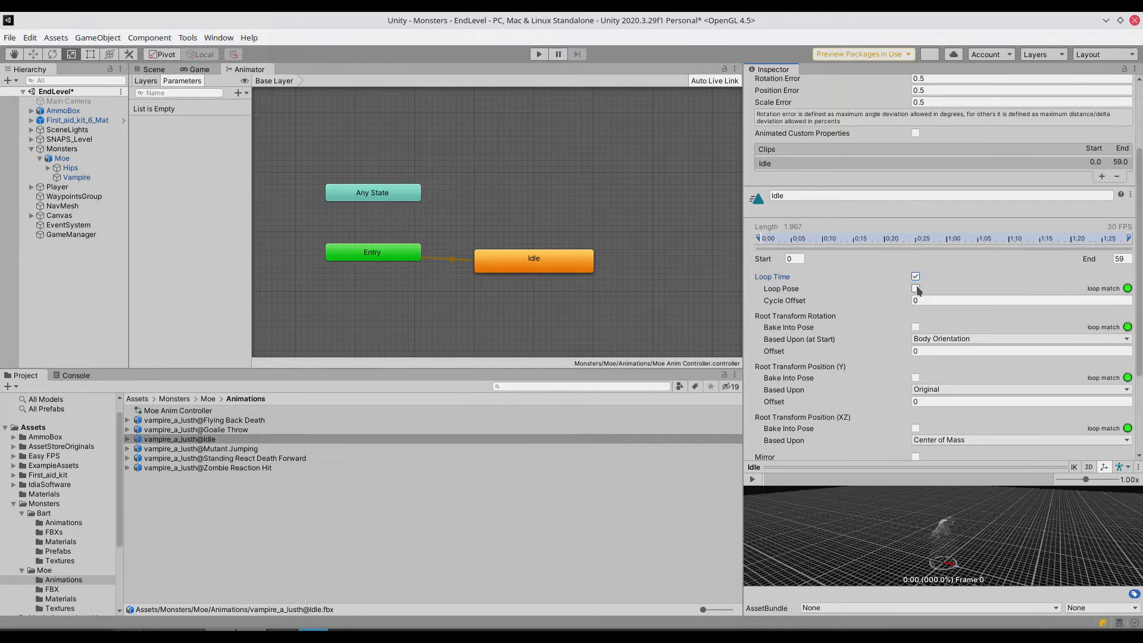
scroll(916, 288, down, 3)
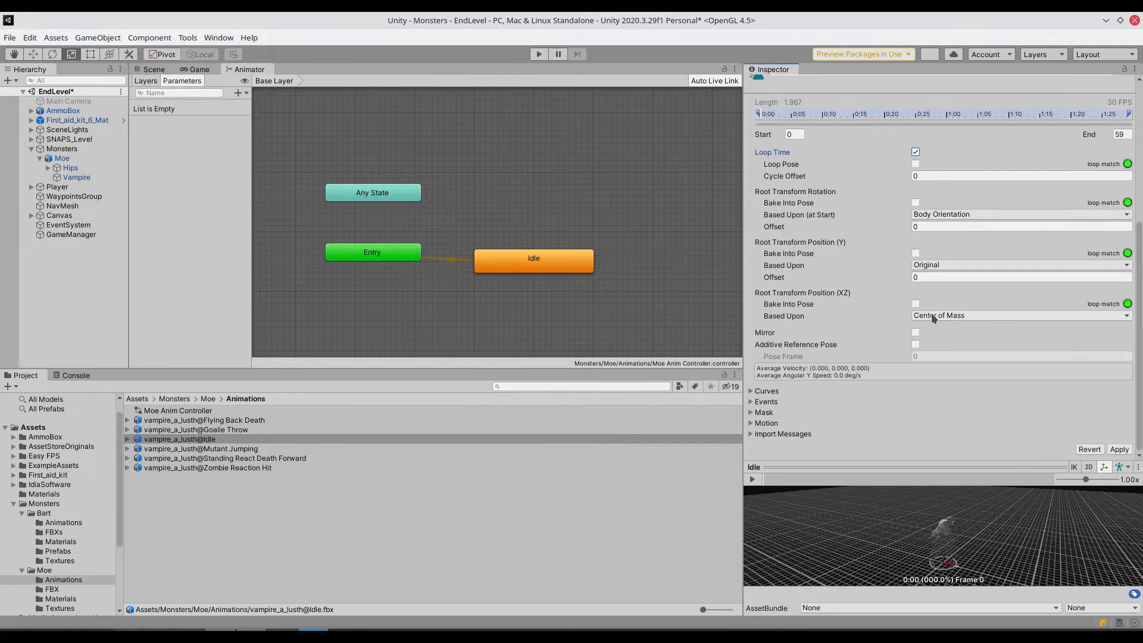
click(1118, 450)
- Play-test the scene, walking up to Moe and backing away to check the idle animation, and exit play mode
click(539, 56)
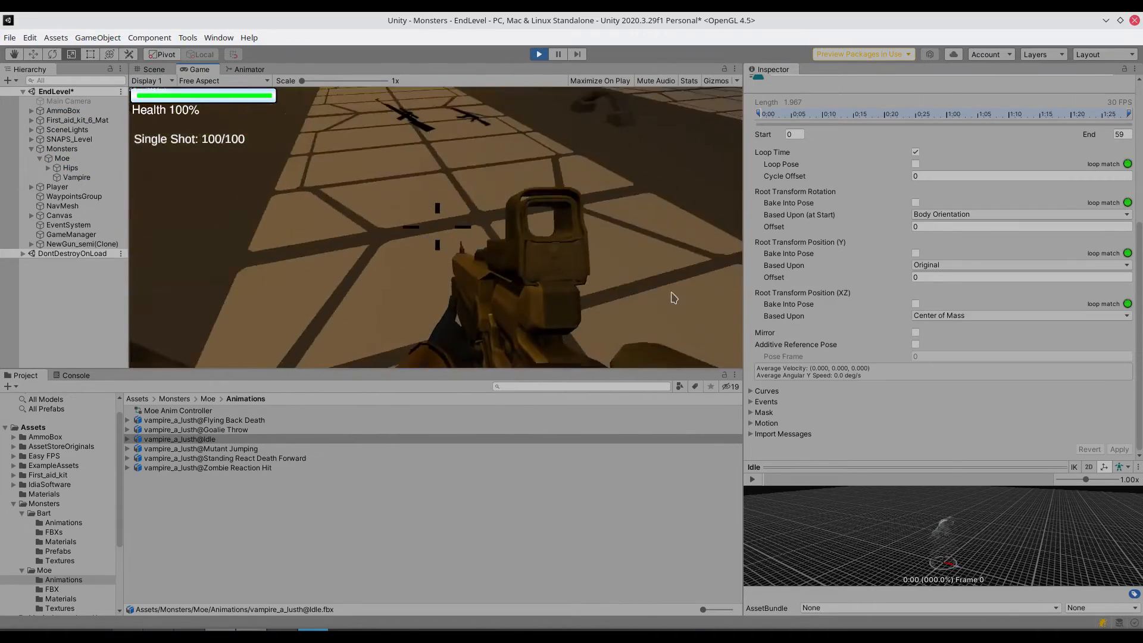
click(437, 226)
key(w)
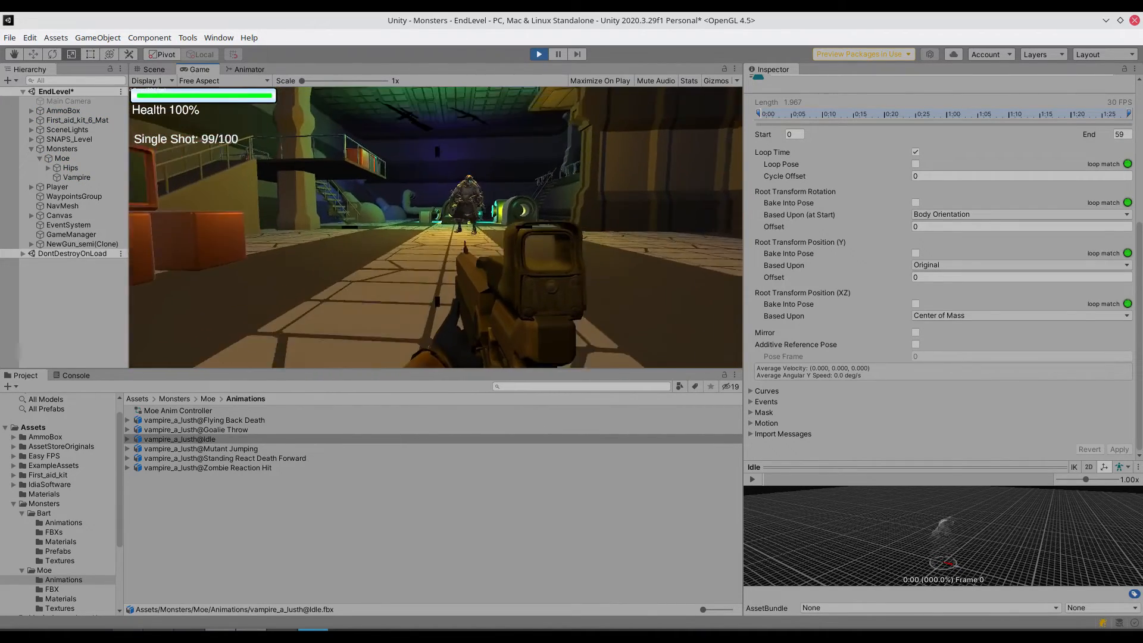
key(w)
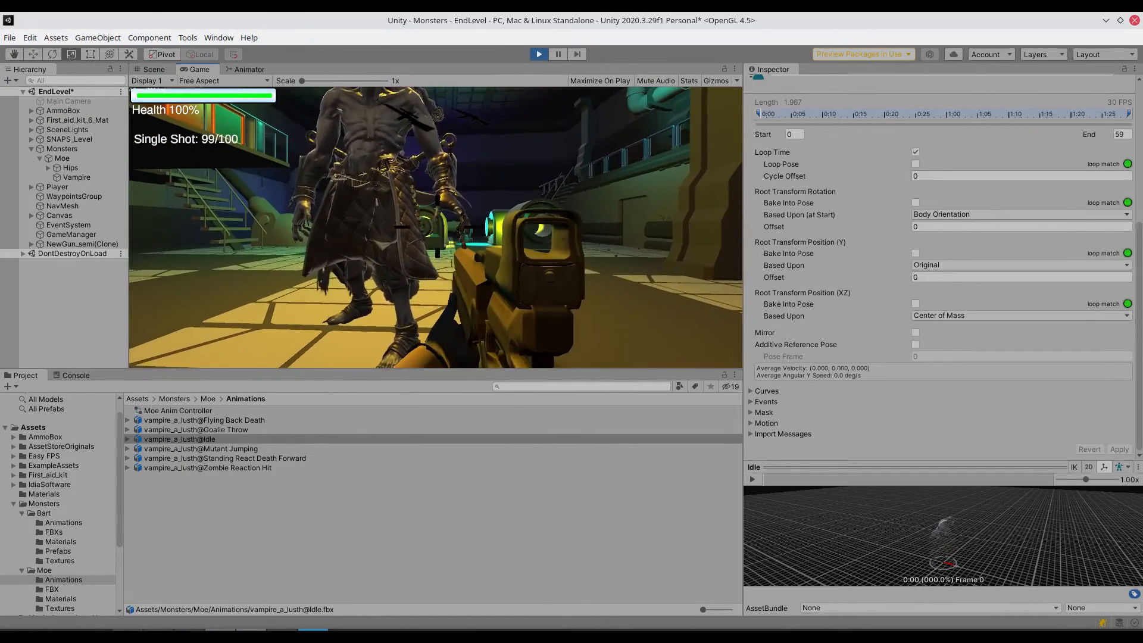
key(s)
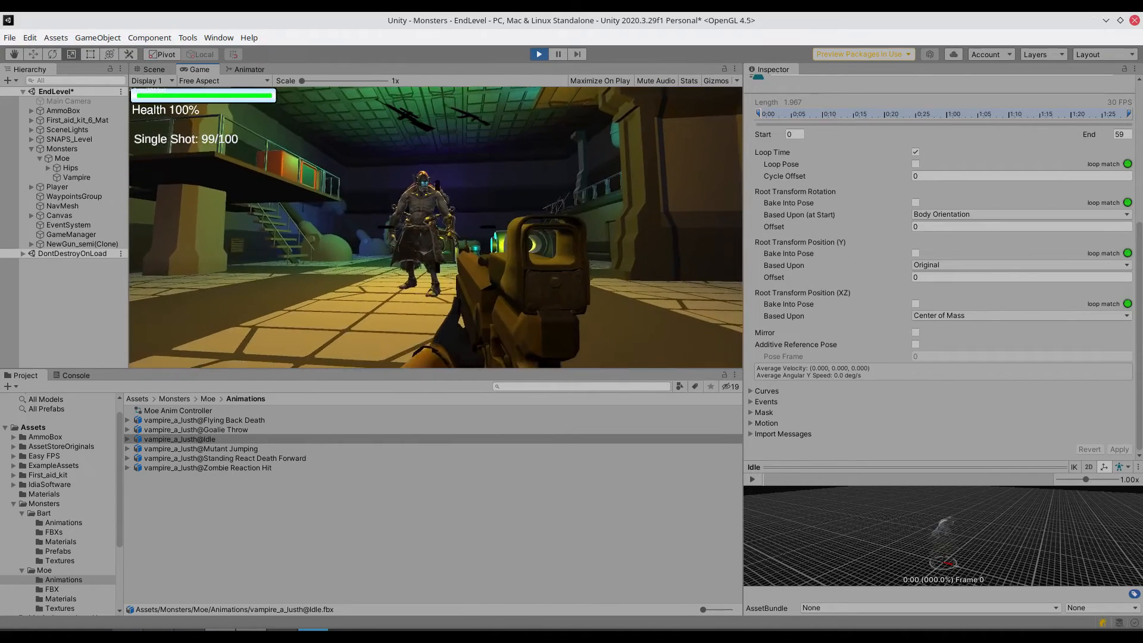
key(s)
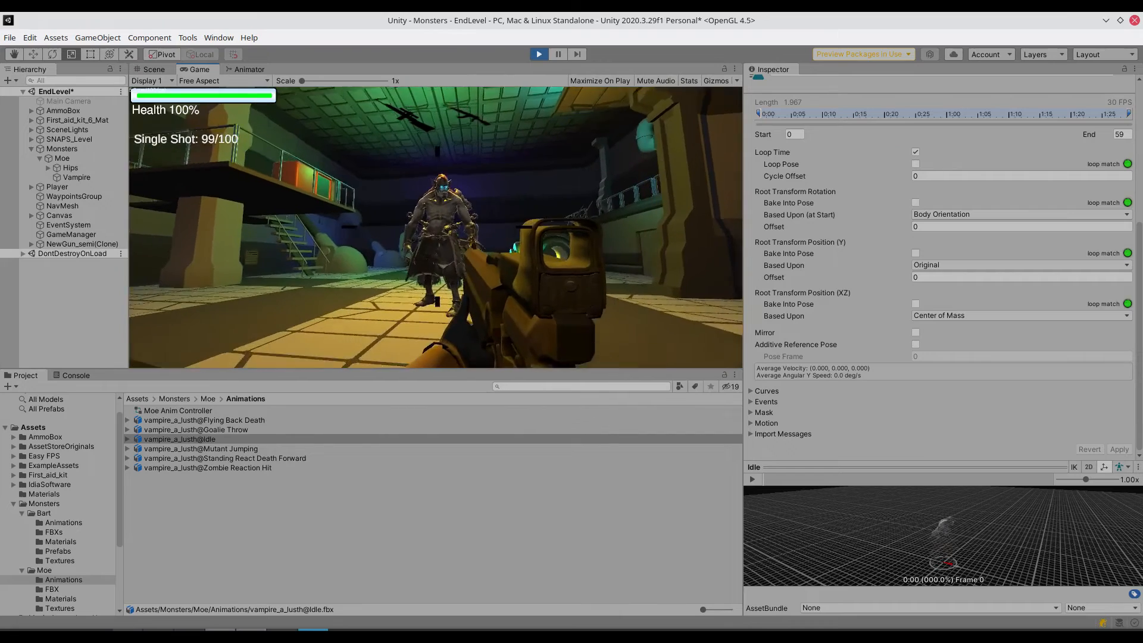
key(s)
key(Escape)
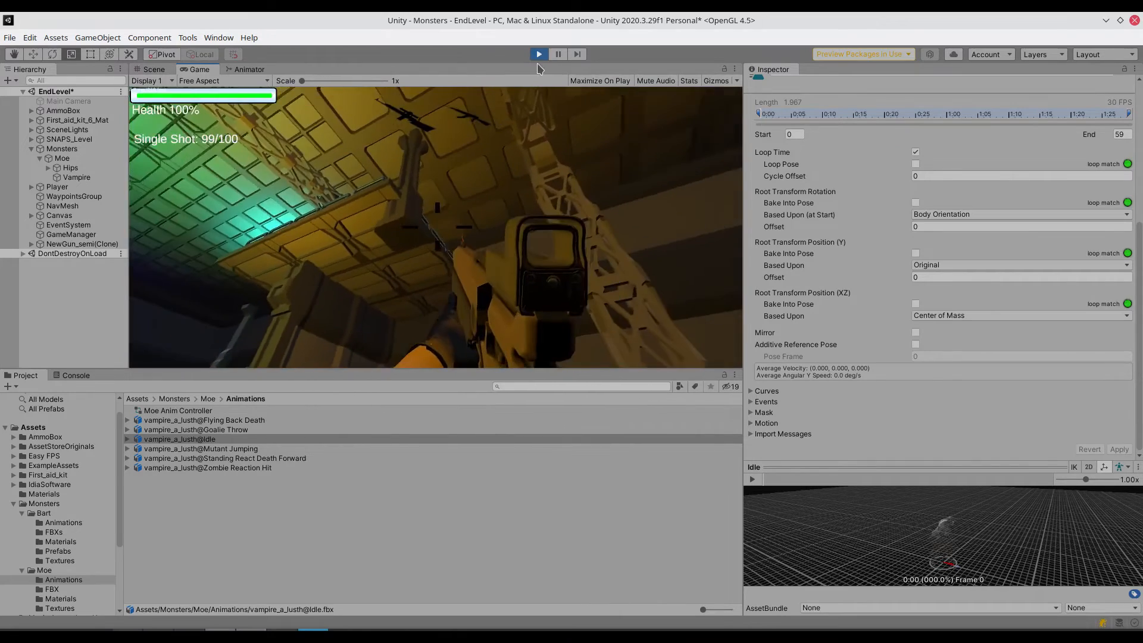
click(541, 56)
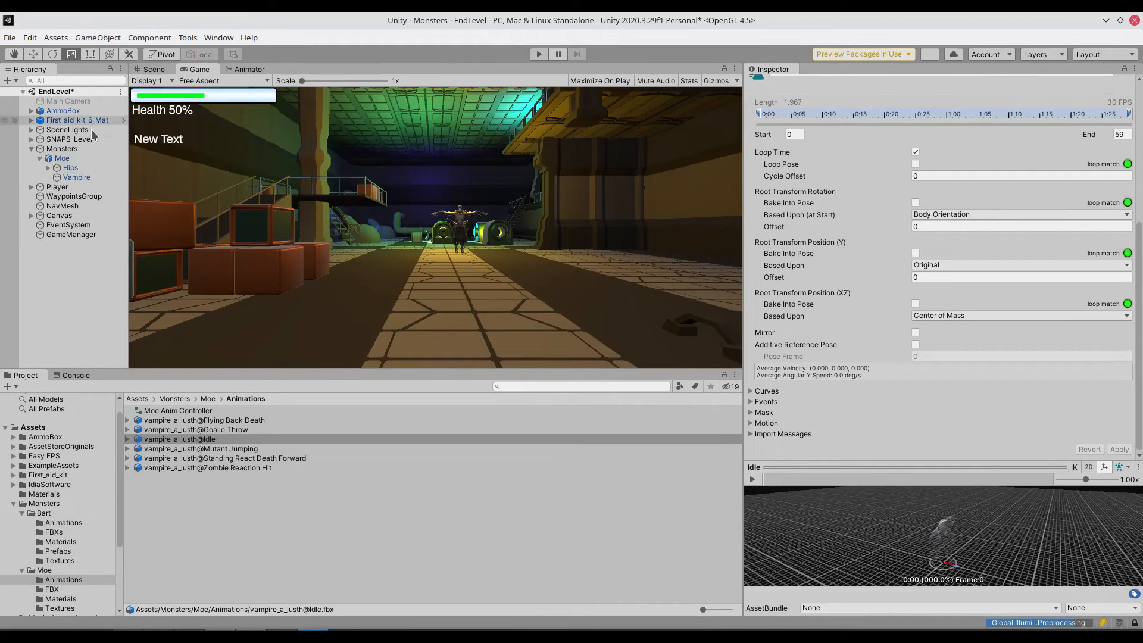
- Raise the Player's Main Camera along its vertical axis to a Y position of about 0.603
click(57, 188)
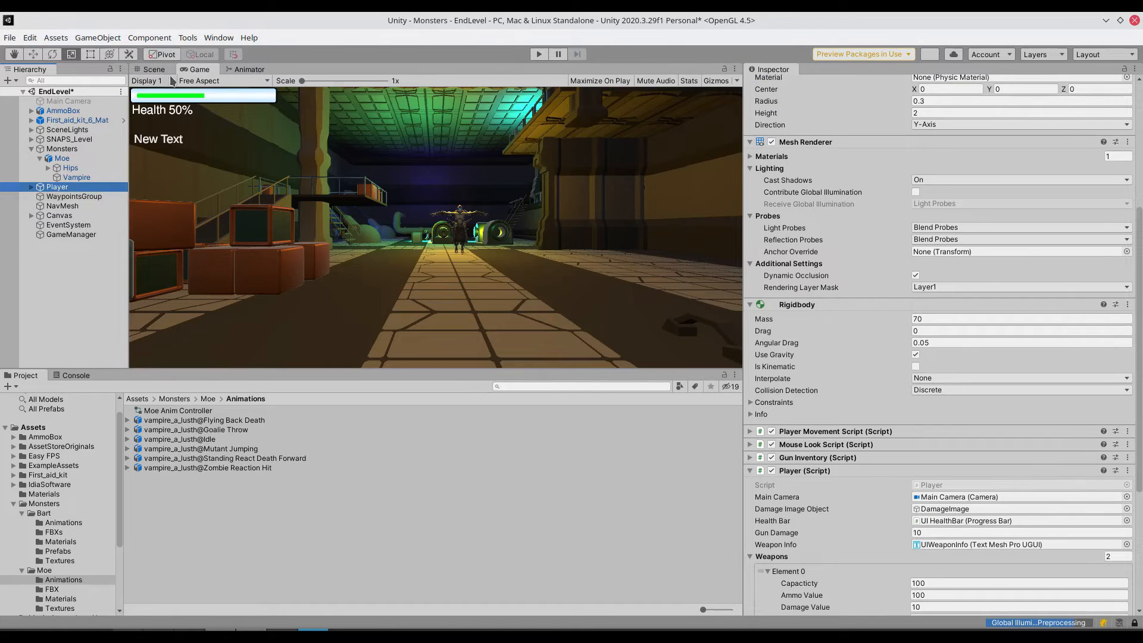
click(152, 69)
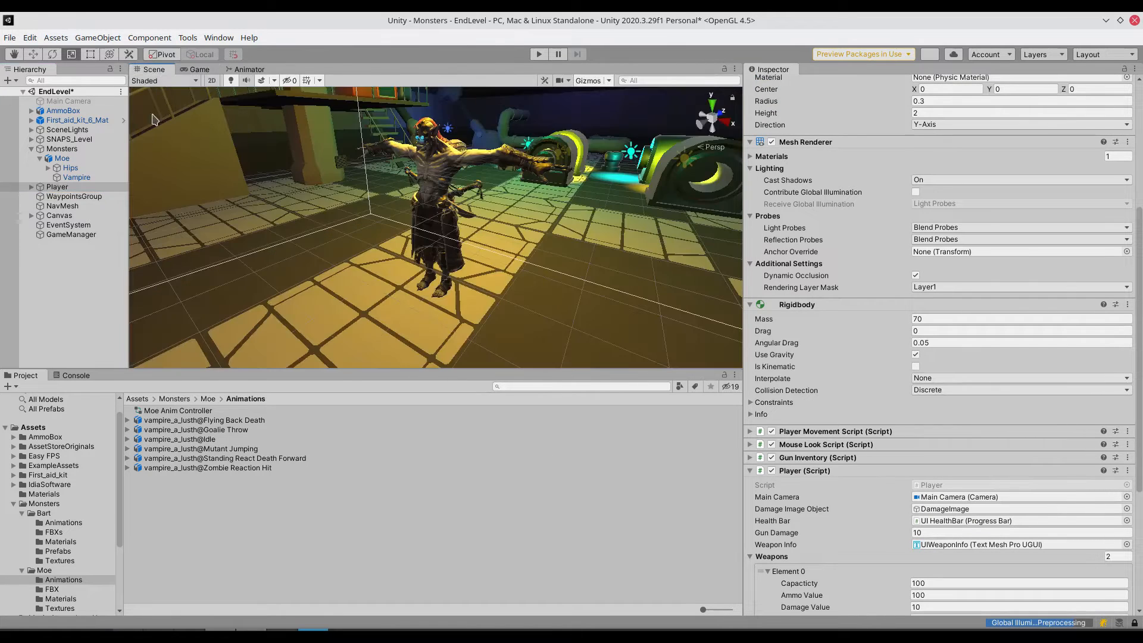
double_click(55, 188)
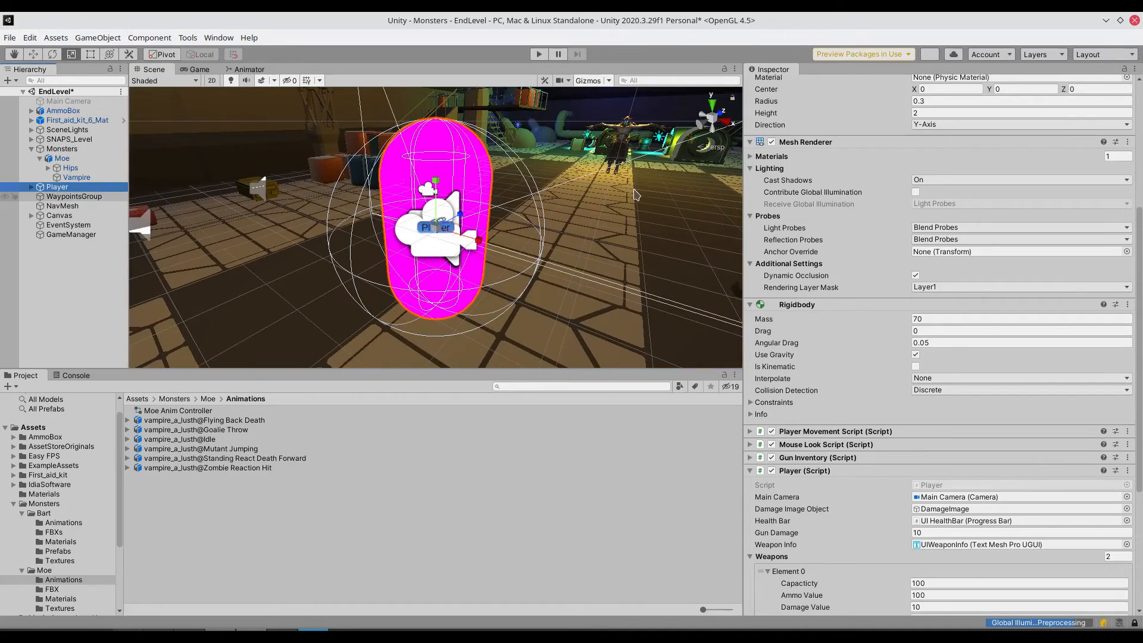
right_drag(634, 190, 370, 277)
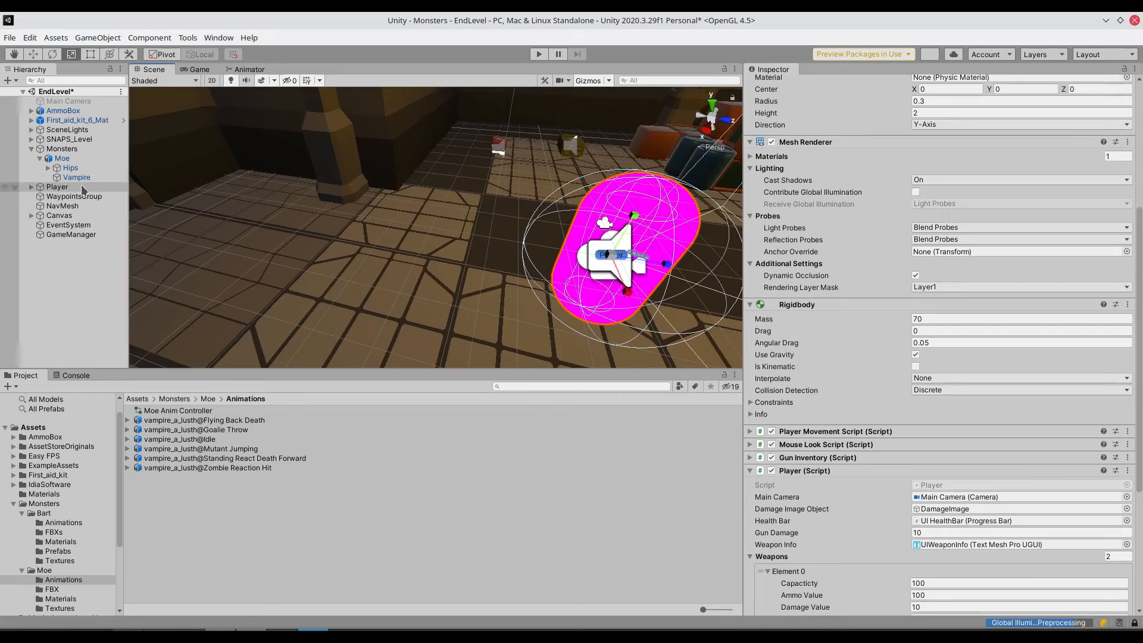
click(31, 187)
click(58, 196)
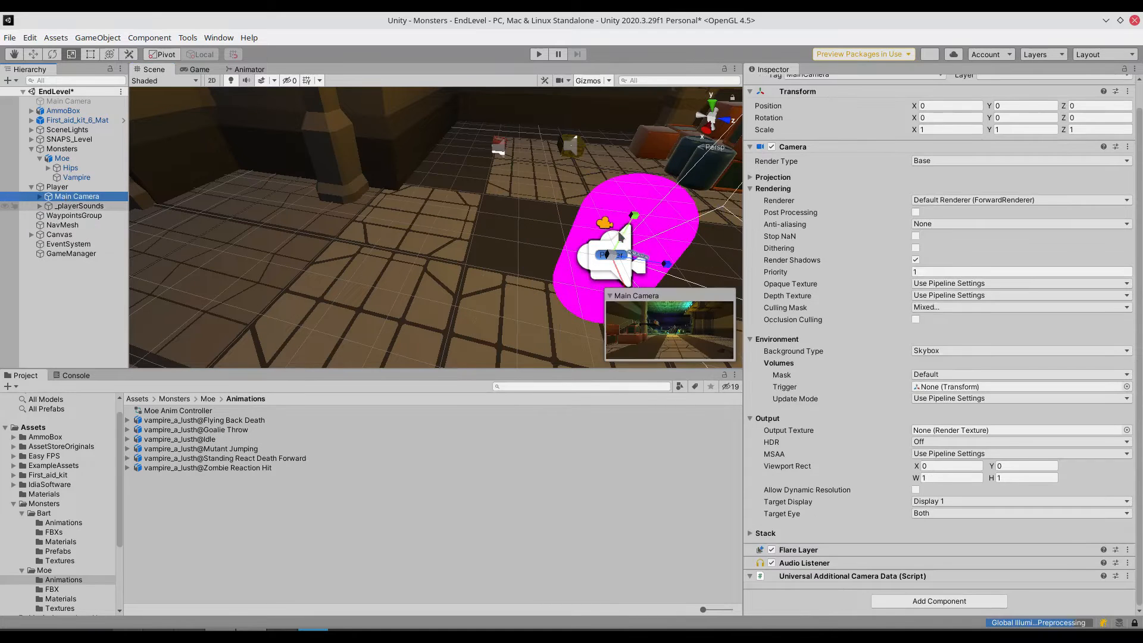
click(34, 54)
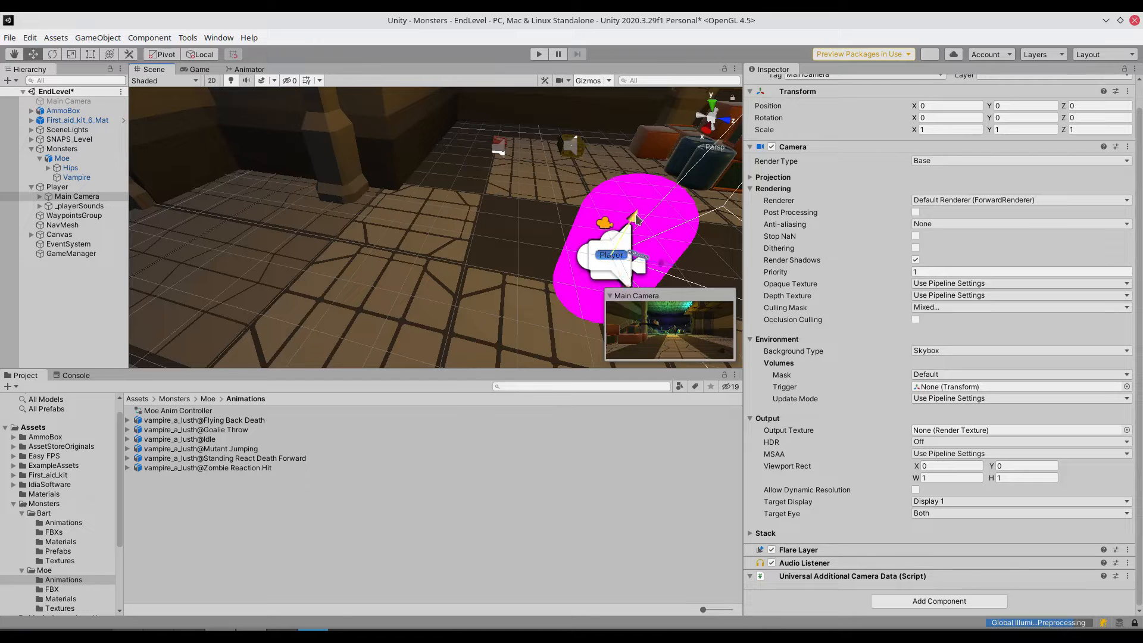
drag(635, 218, 649, 176)
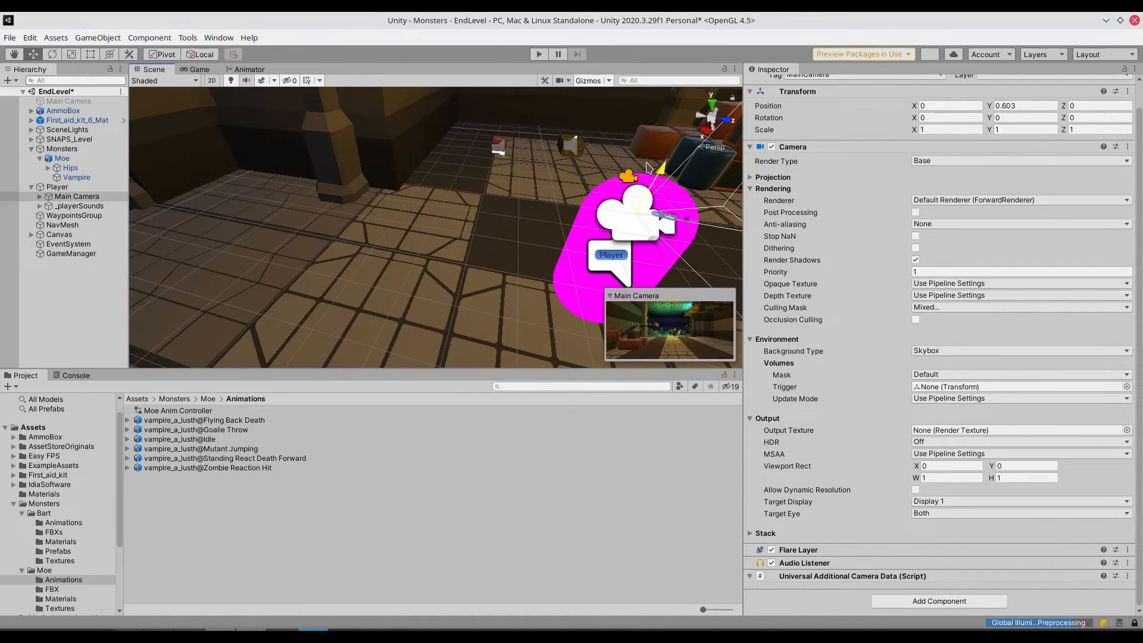
- Play-test the scene again to check the view of Moe from the raised camera, and exit play mode
click(538, 54)
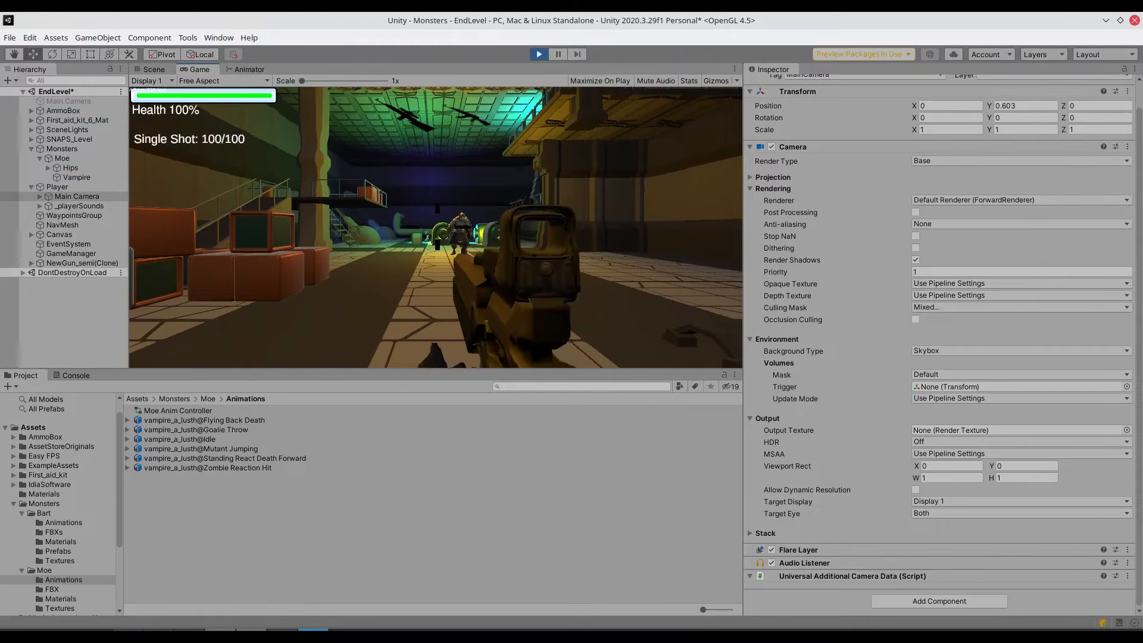
click(436, 227)
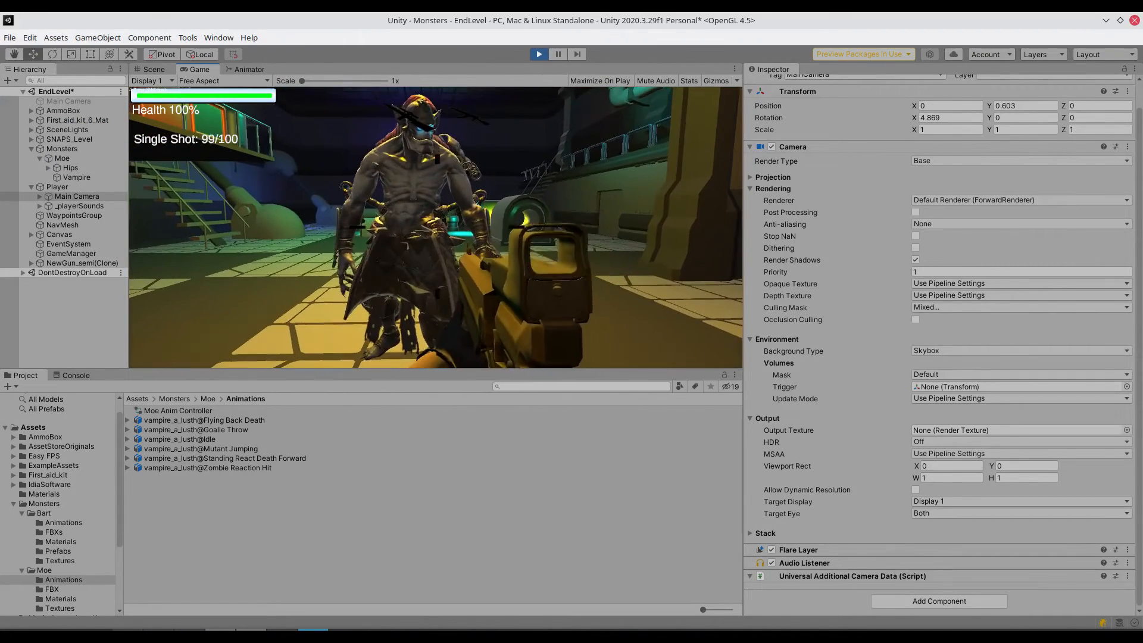
key(s)
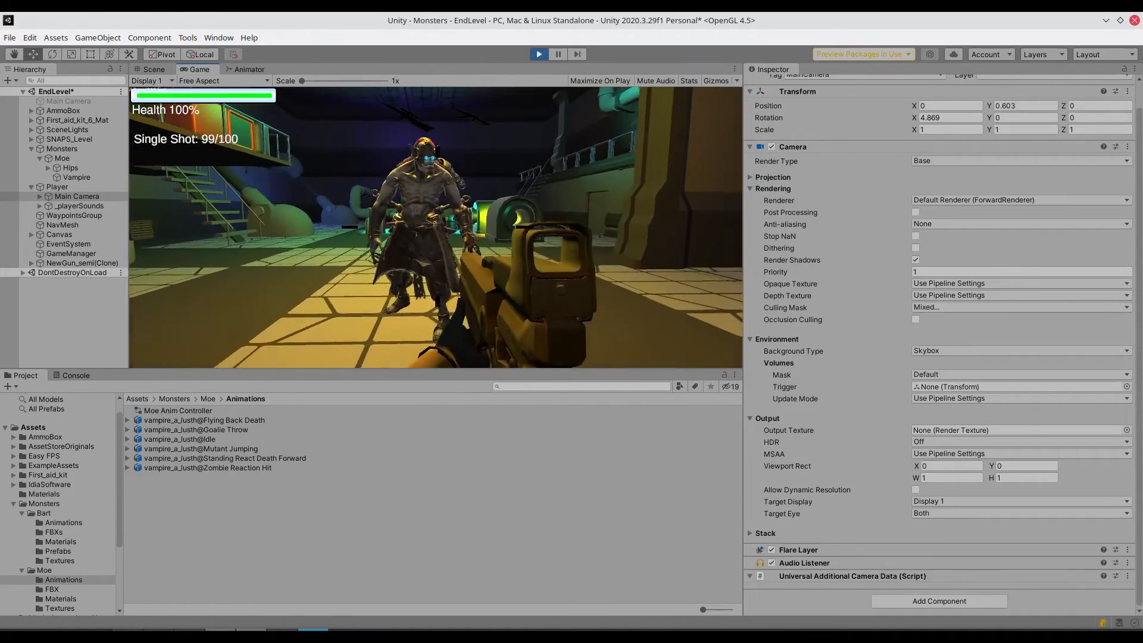
key(s)
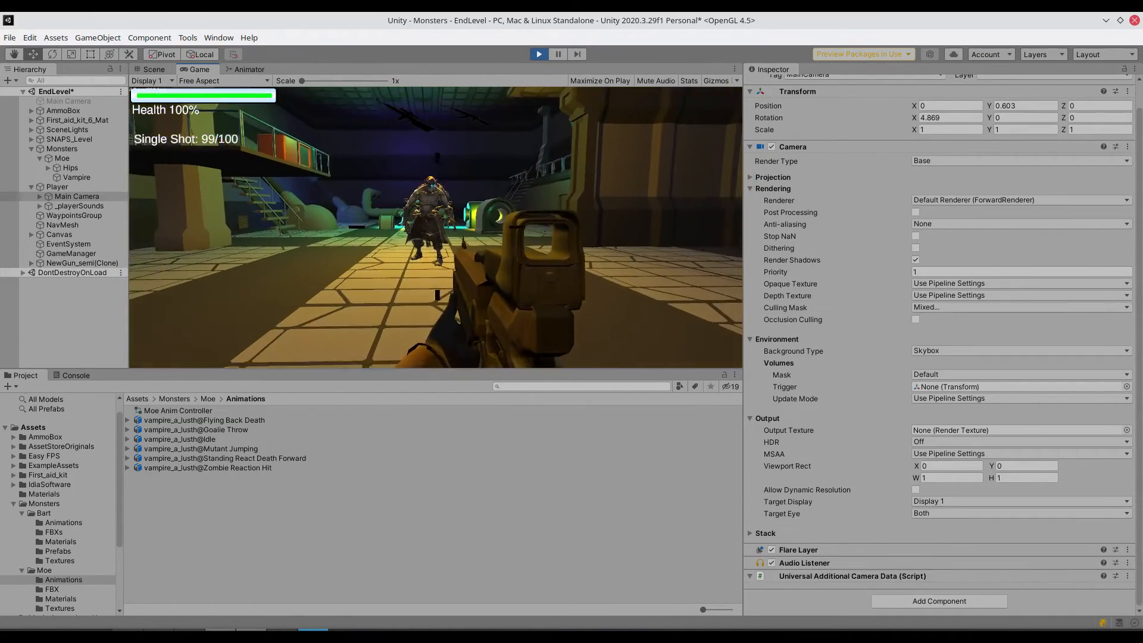
key(ctrl+p)
- Set the rig animation type of the vampire_a_lusth@Goalie Throw import to Humanoid
click(202, 439)
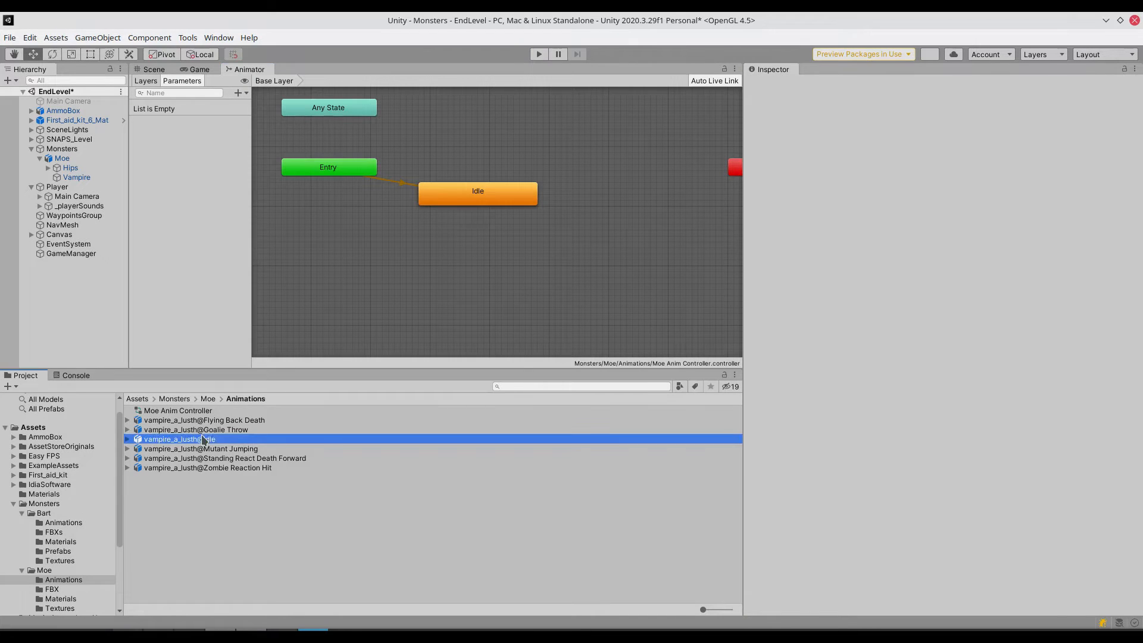
click(209, 429)
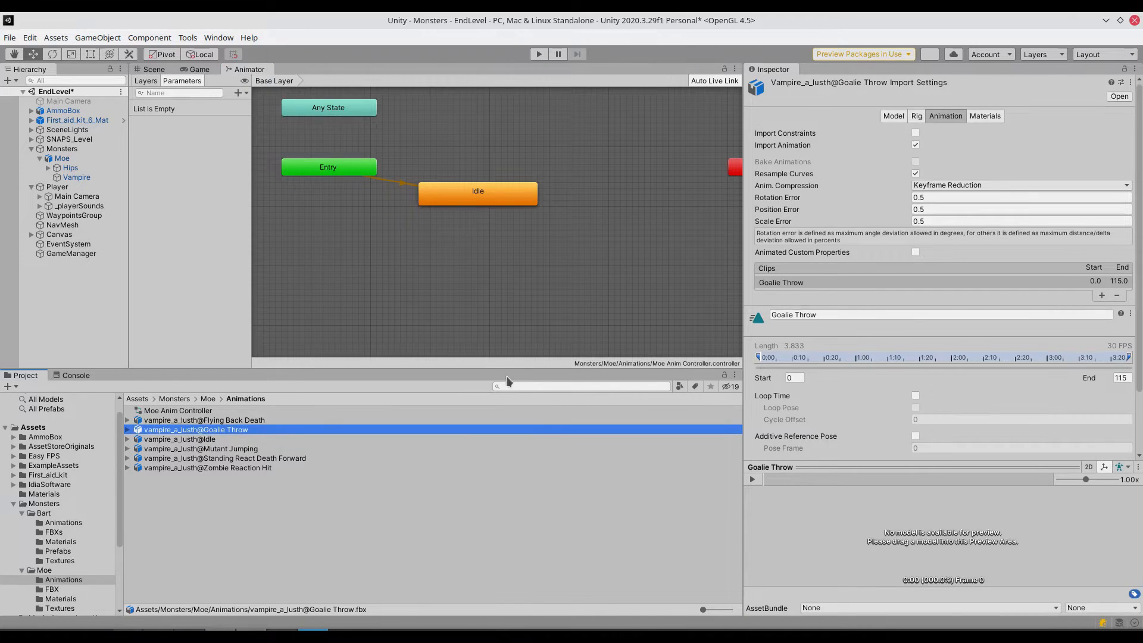
click(917, 117)
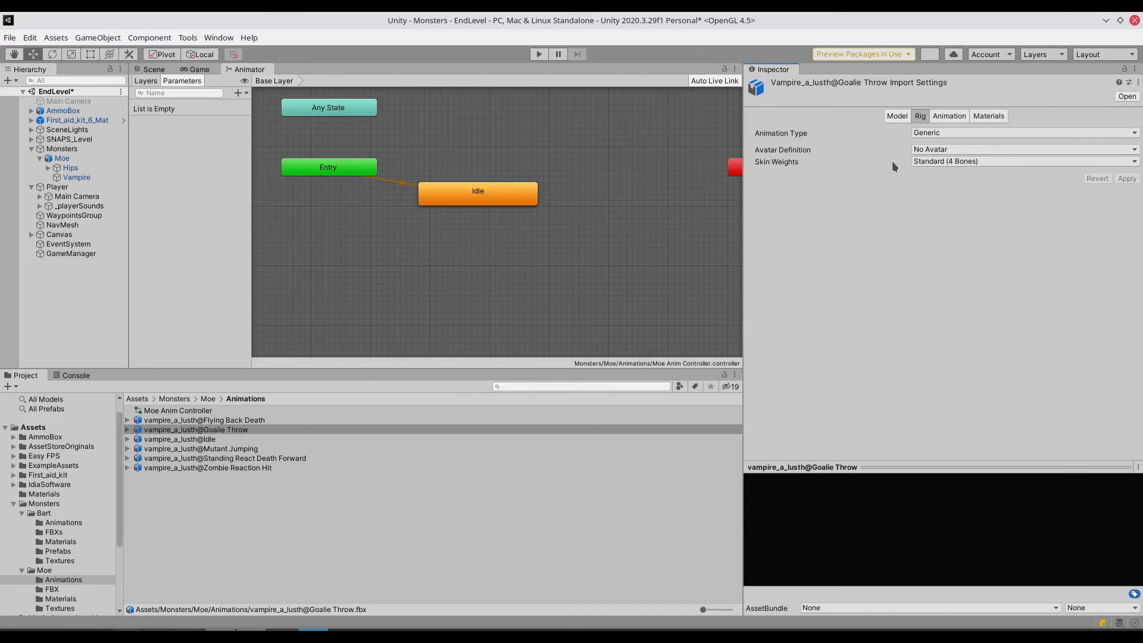
click(943, 133)
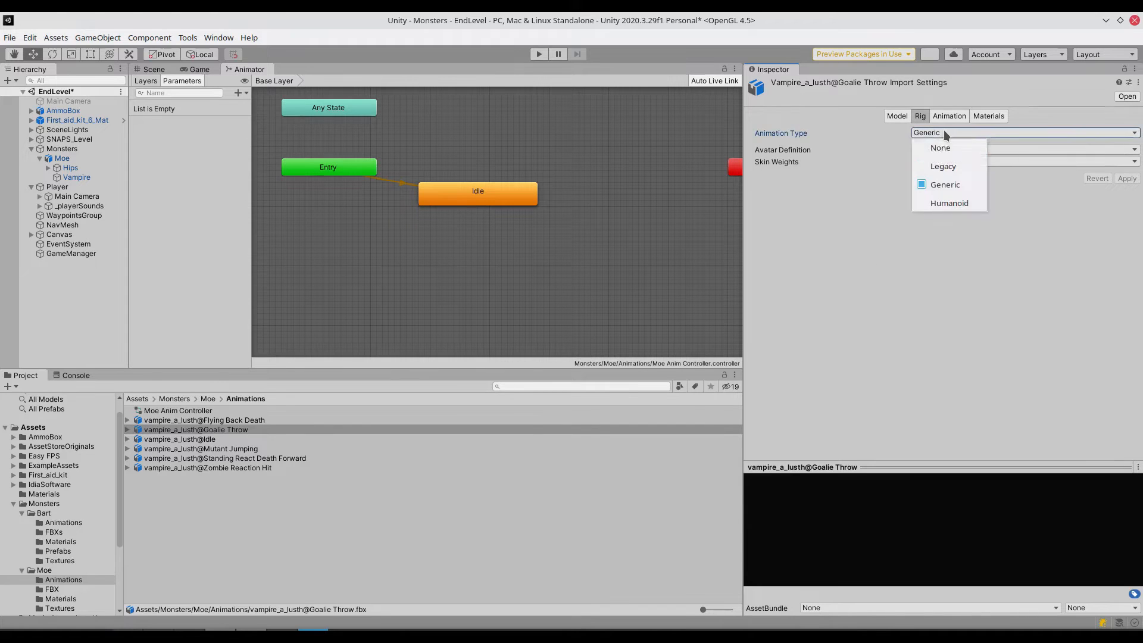
click(945, 202)
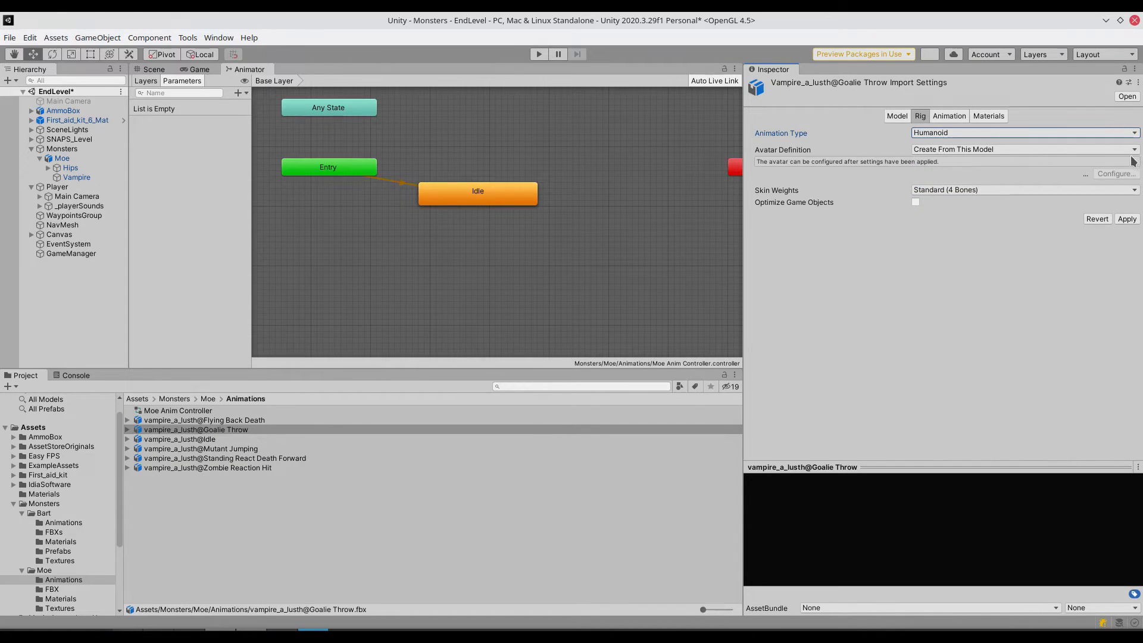
- Make the Goalie Throw import copy its avatar from another avatar, using vampire_a_lusthAvatar as source, and apply the rig settings
click(983, 150)
click(952, 199)
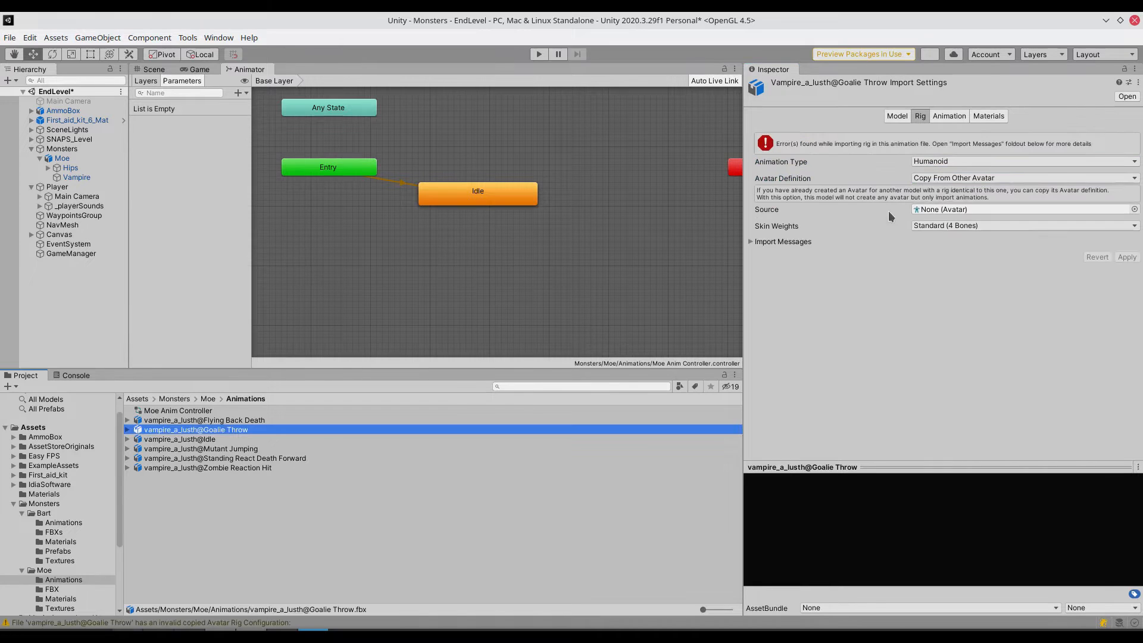
double_click(543, 271)
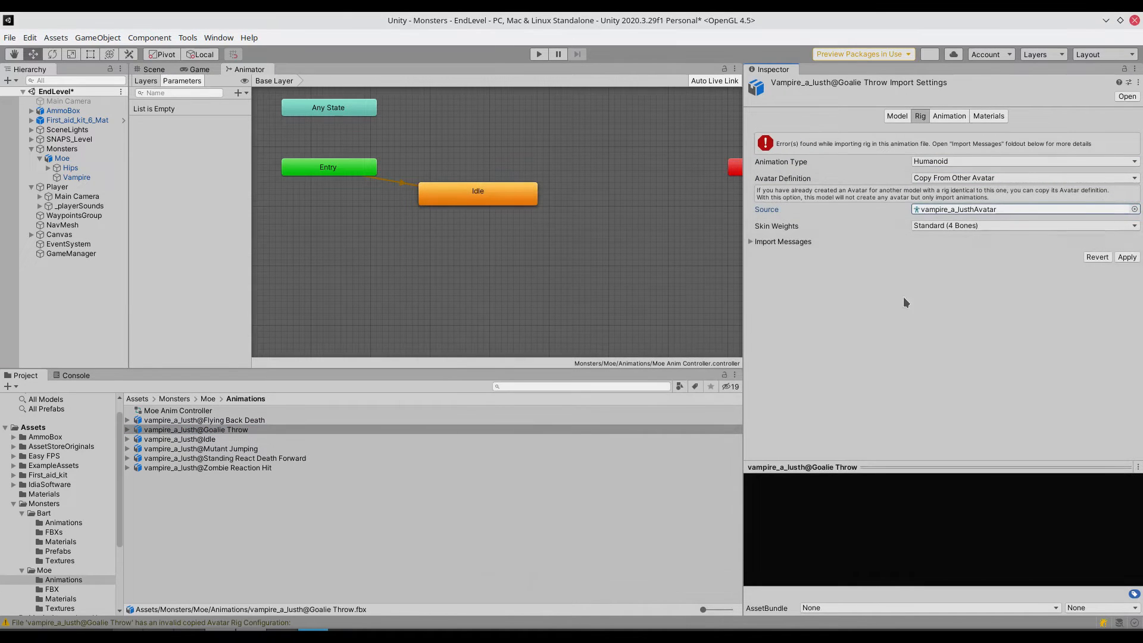
click(1127, 257)
- Set the Flying Back Death import's rig to Humanoid, copying the avatar from vampire_a_lusthAvatar, and apply it
click(951, 133)
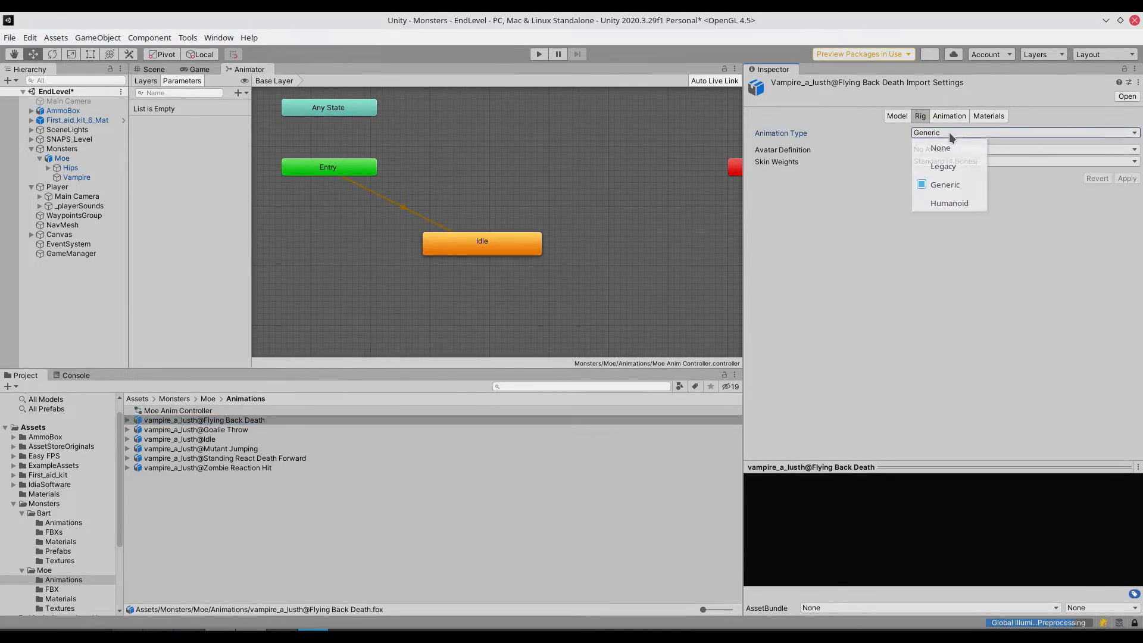
click(949, 204)
click(952, 150)
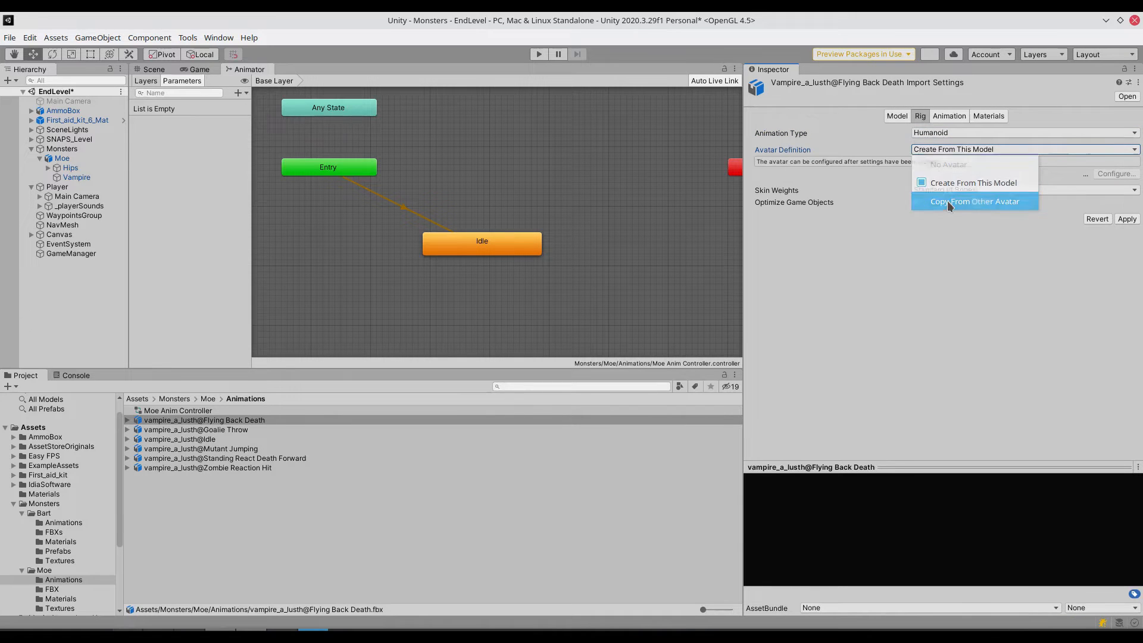
click(952, 201)
click(1134, 181)
double_click(539, 262)
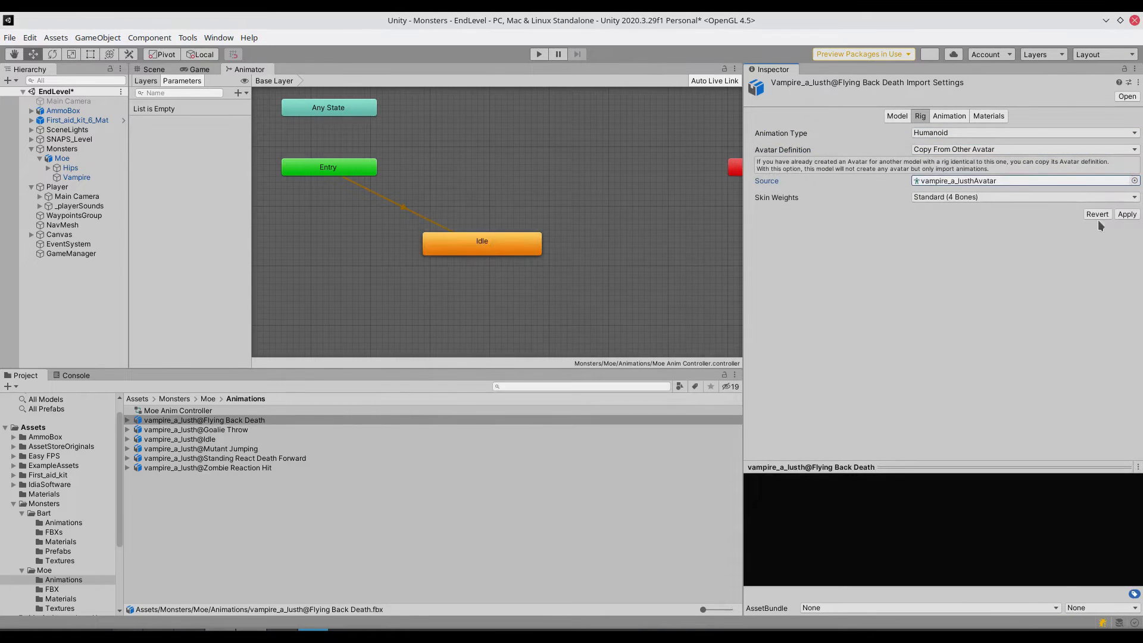
click(1127, 214)
- Set the Mutant Jumping import's rig to Humanoid with its avatar definition as Copy From Other Avatar
click(221, 448)
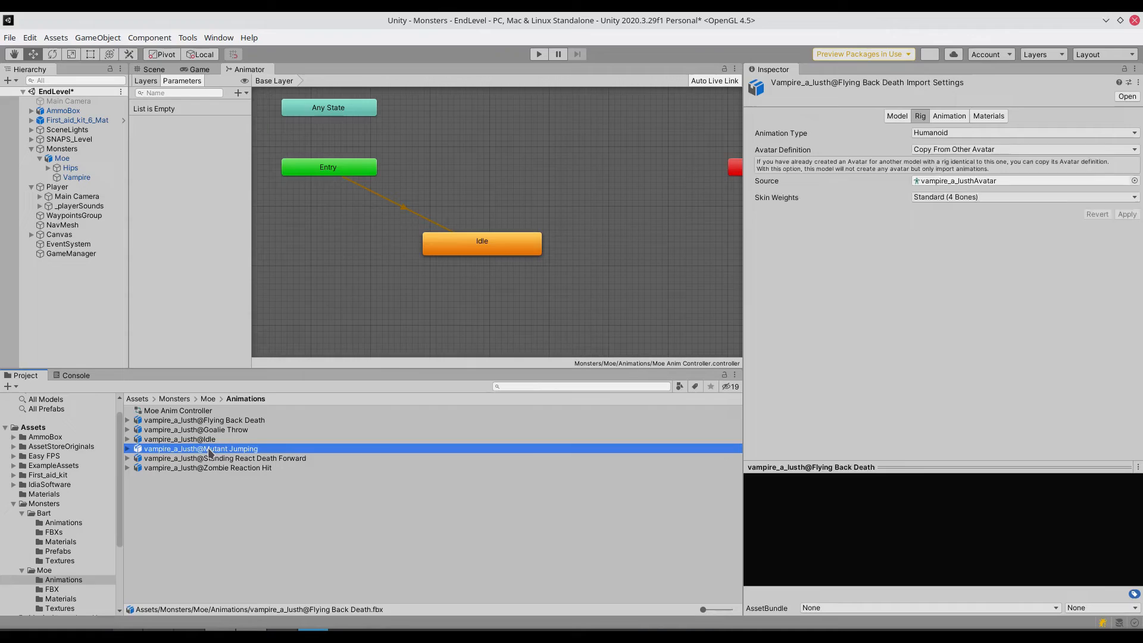
click(964, 133)
click(948, 203)
click(979, 149)
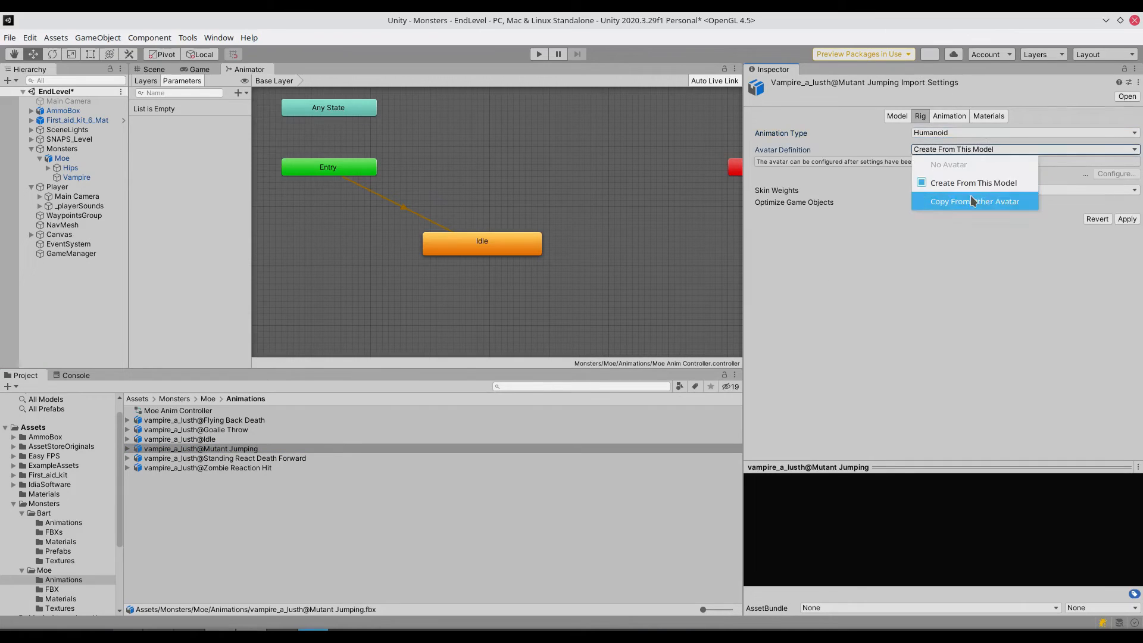
click(969, 199)
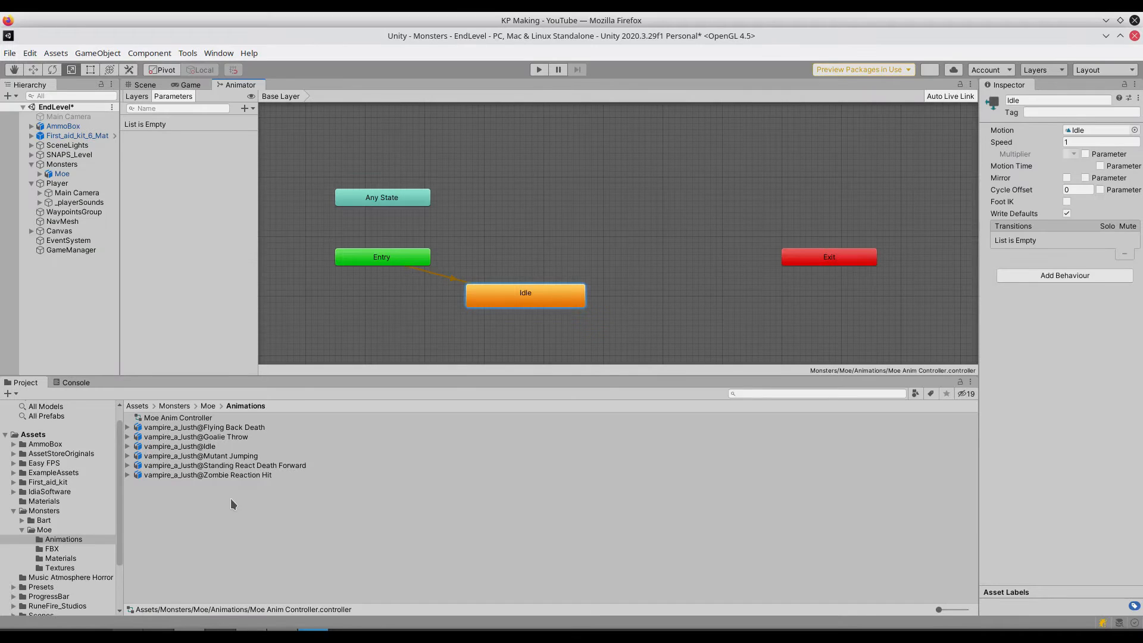
- Add the Zombie Reaction Hit animation as a state in Moe's animator graph and create a transition to it from Idle
drag(204, 476, 540, 219)
click(518, 304)
right_click(519, 304)
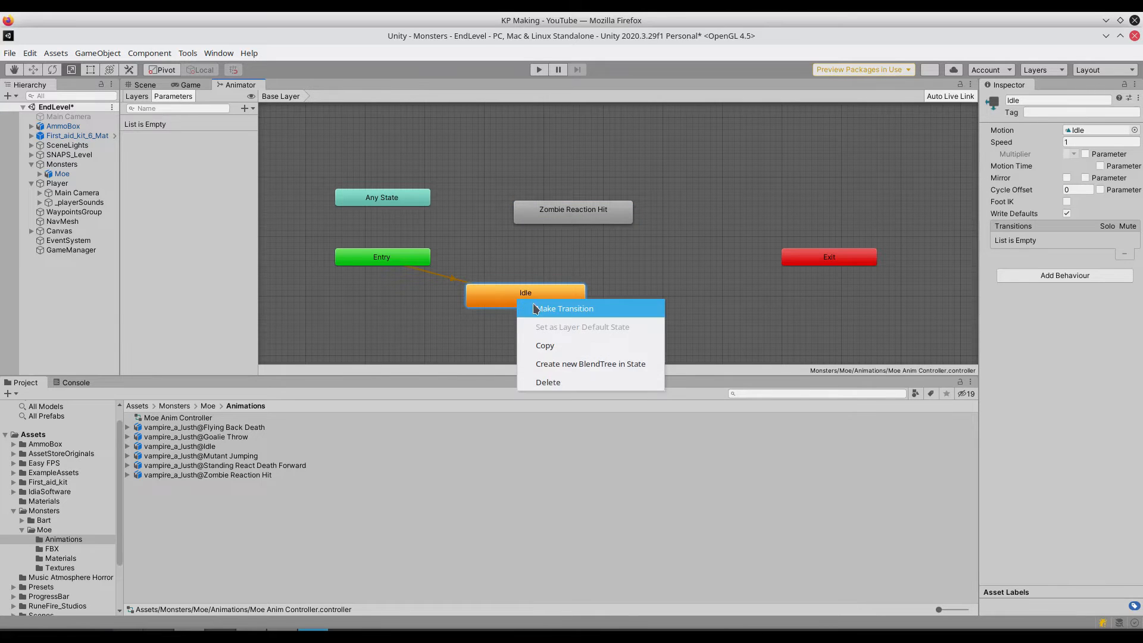
click(547, 308)
click(547, 217)
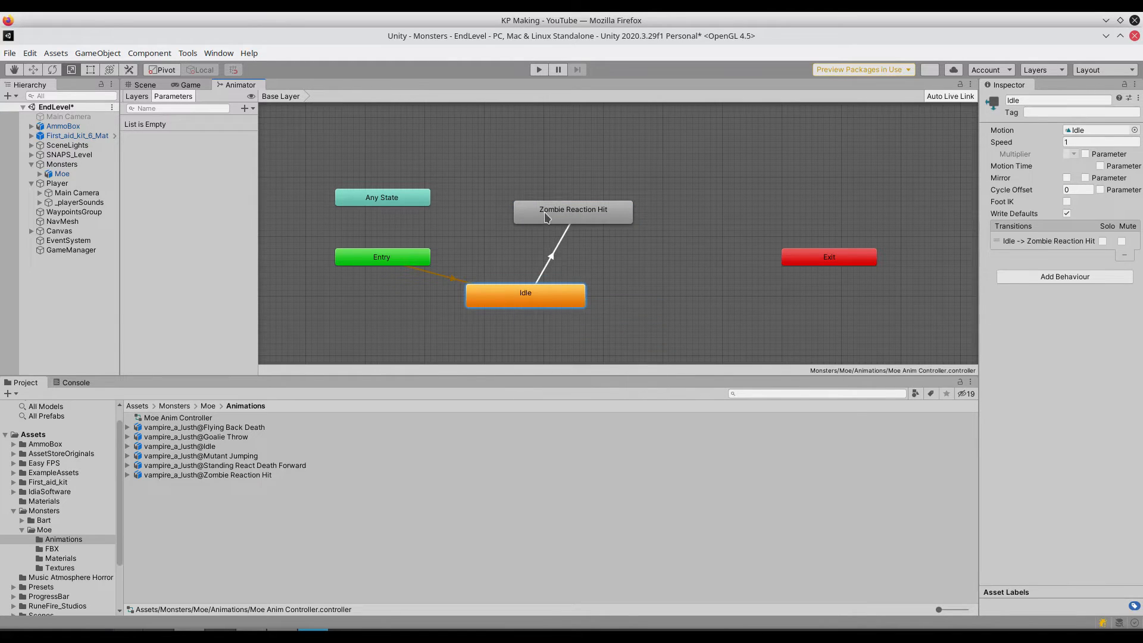
- Create a return transition from the Zombie Reaction Hit state to Idle
click(601, 213)
right_click(598, 212)
click(646, 221)
click(559, 294)
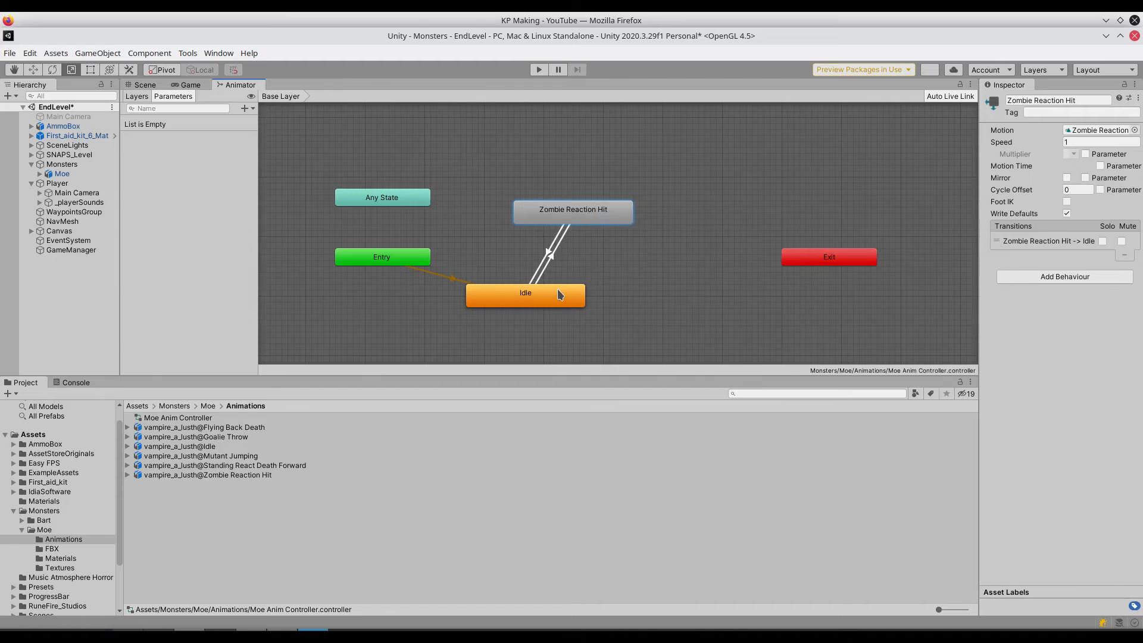
- Preview the Idle to Zombie Reaction Hit transition and shift its blend to start at 0:00 on the timeline
click(552, 257)
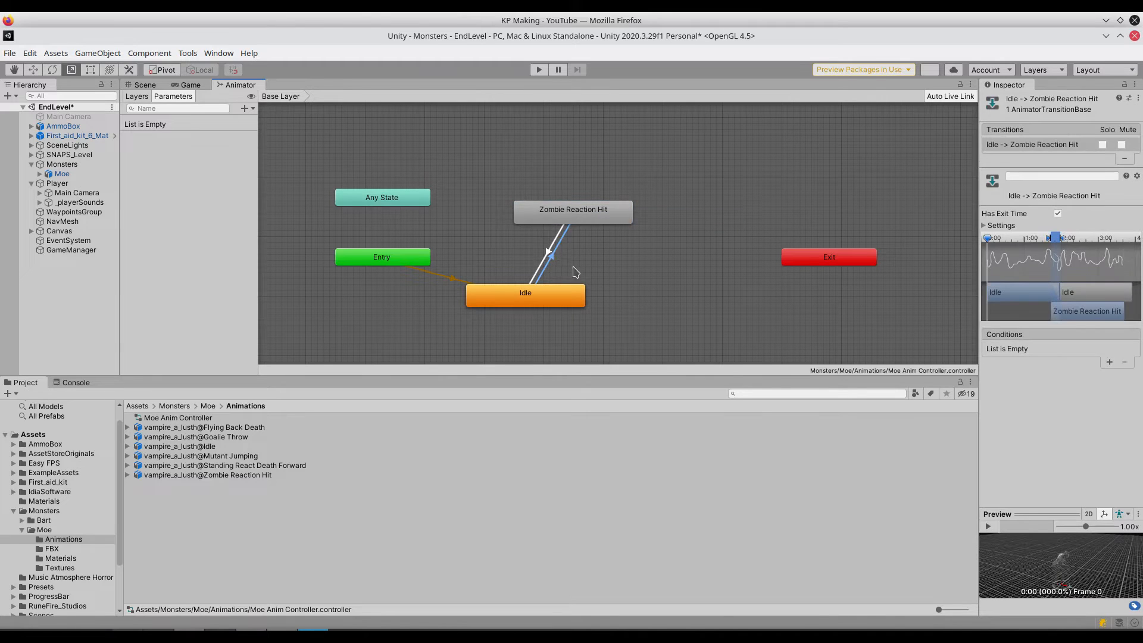
click(987, 528)
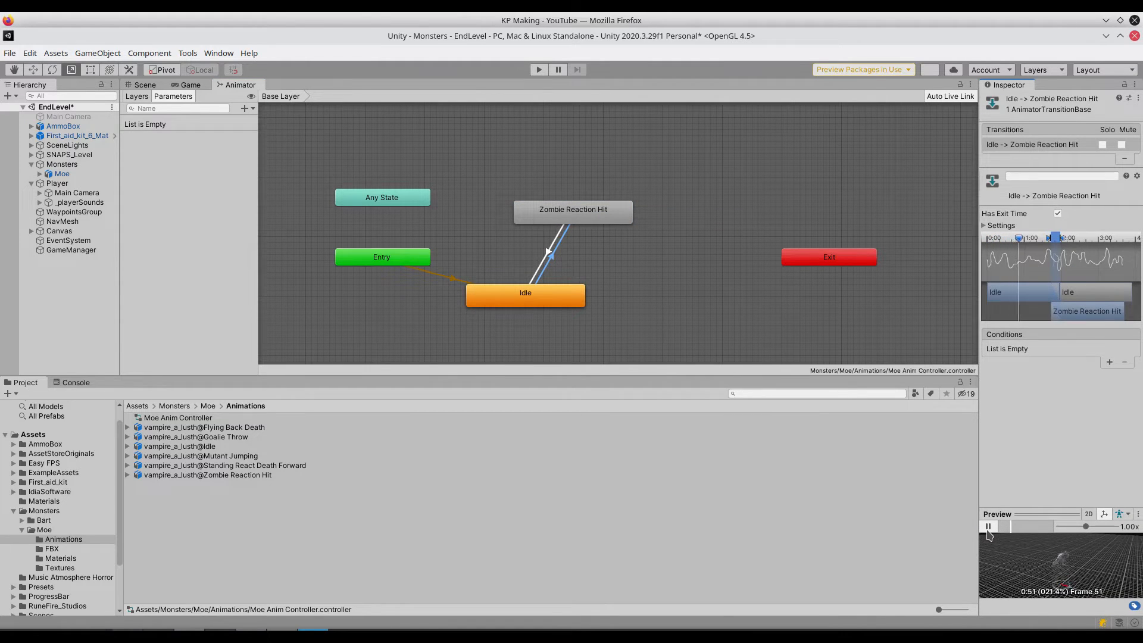
click(987, 528)
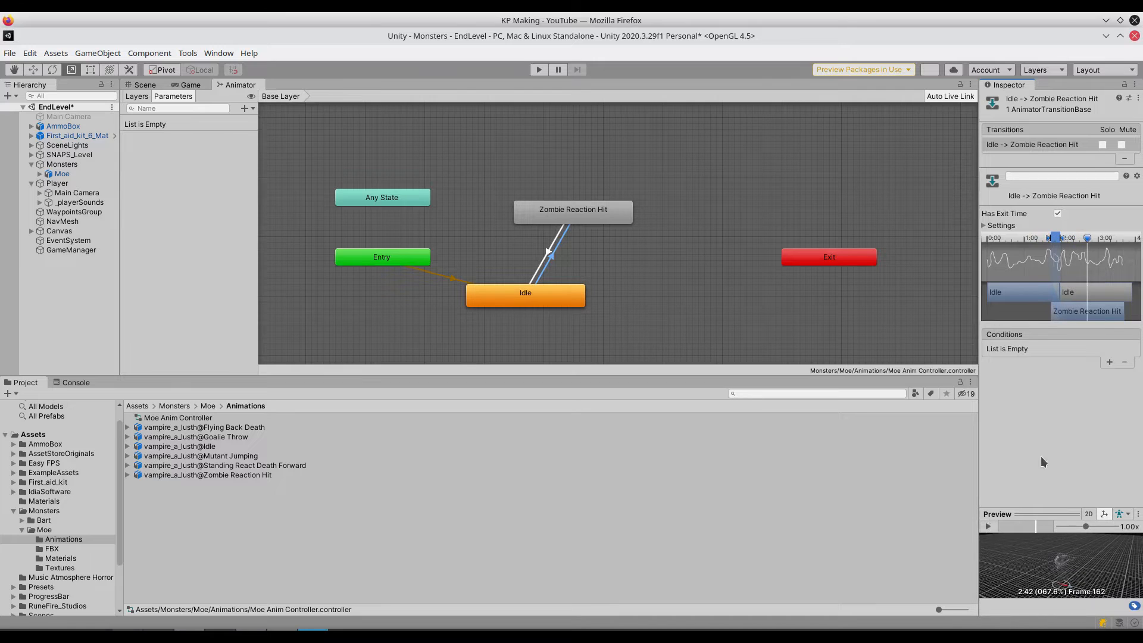
drag(1065, 317, 1007, 316)
mouse_move(1048, 240)
mouse_down()
mouse_move(990, 243)
mouse_move(1062, 243)
mouse_move(988, 240)
mouse_up()
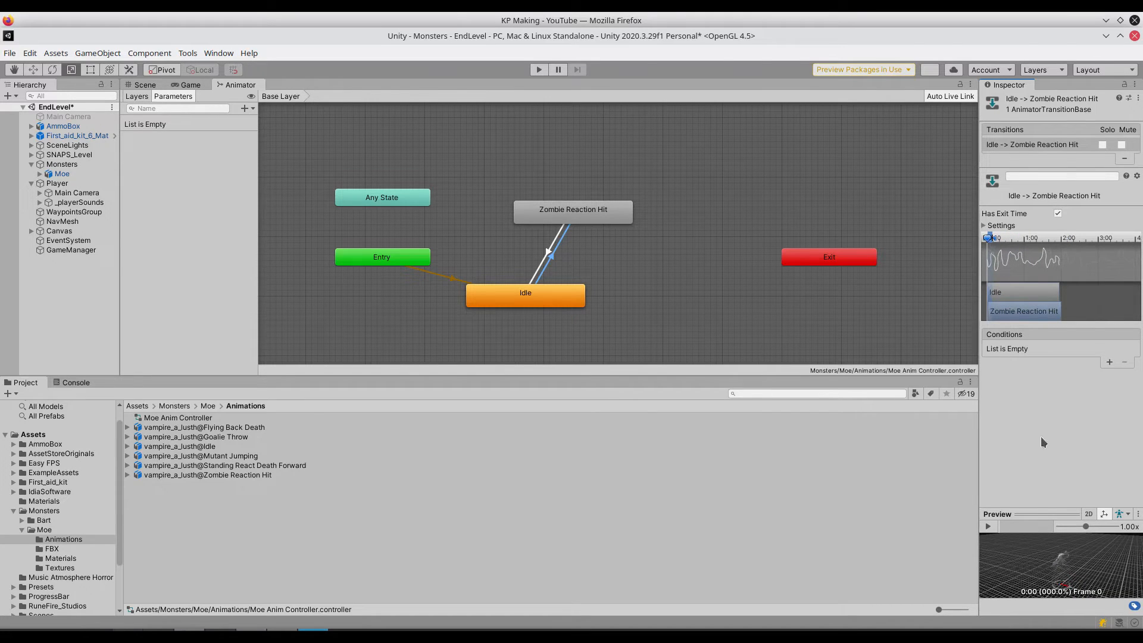
- Enlarge the transition preview and play the Idle to Zombie Reaction Hit blend to examine its timing
click(988, 526)
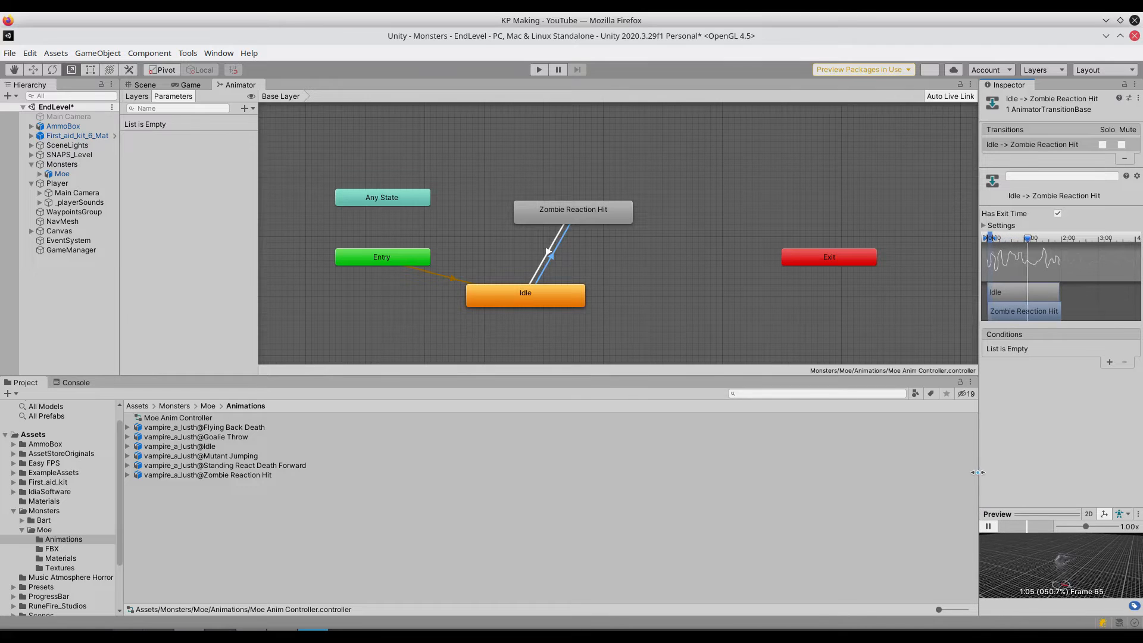
drag(979, 475, 852, 475)
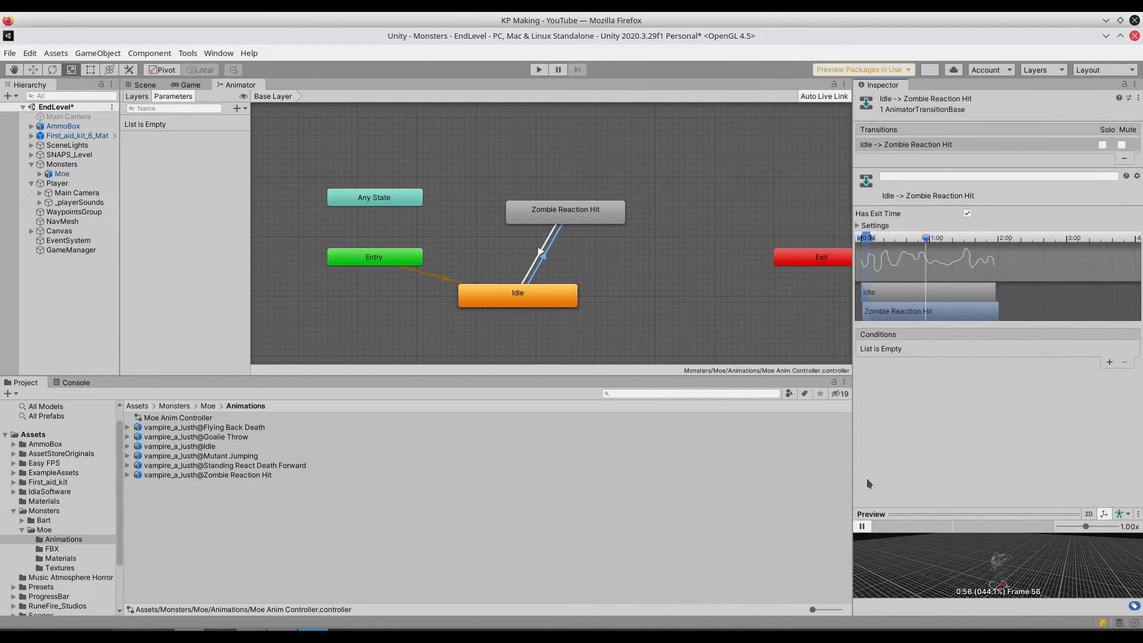
drag(948, 509, 948, 372)
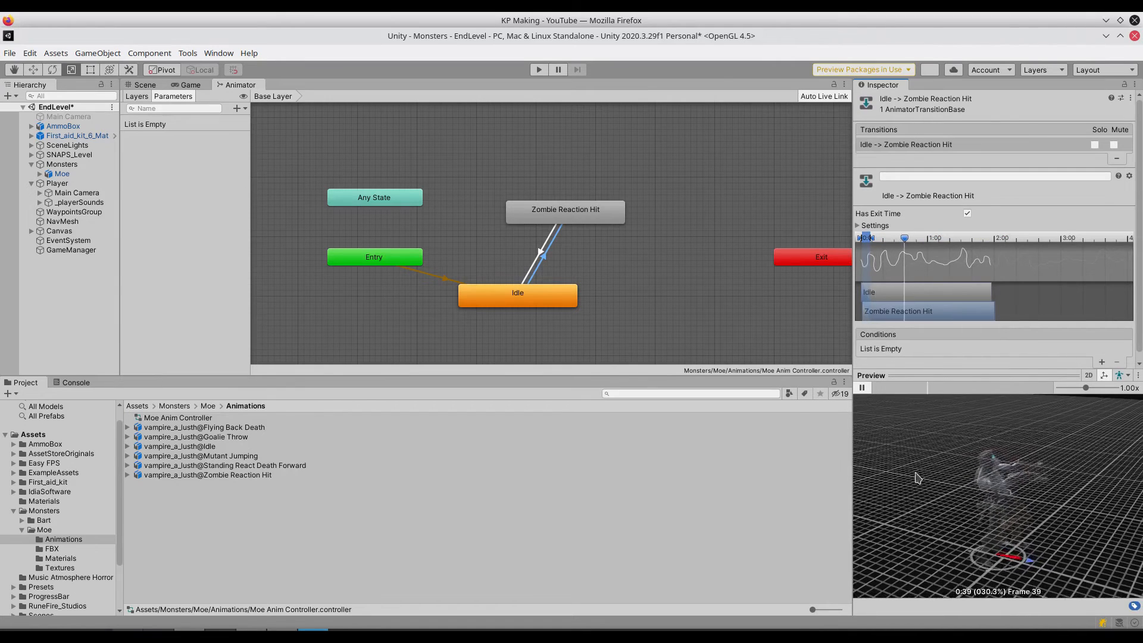
click(862, 388)
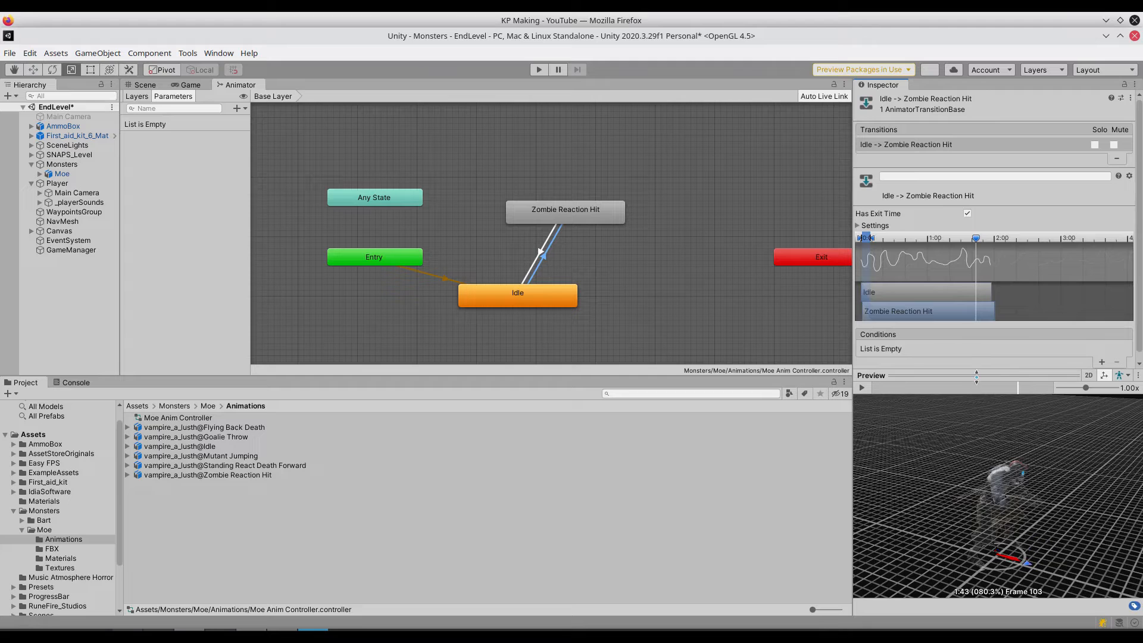
drag(976, 374, 976, 424)
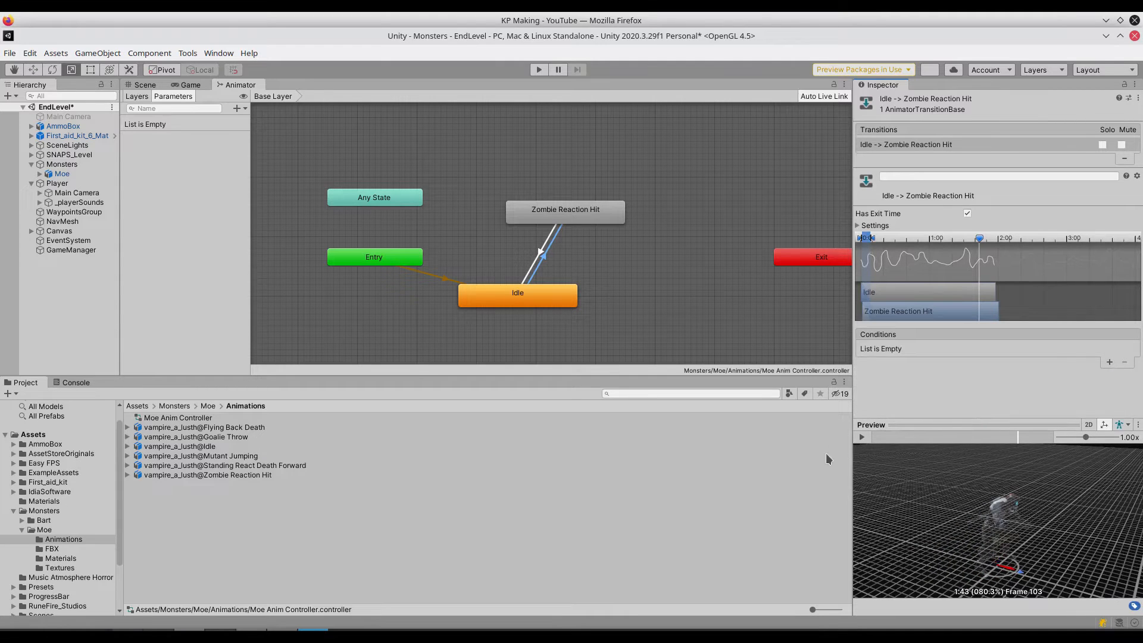
click(863, 438)
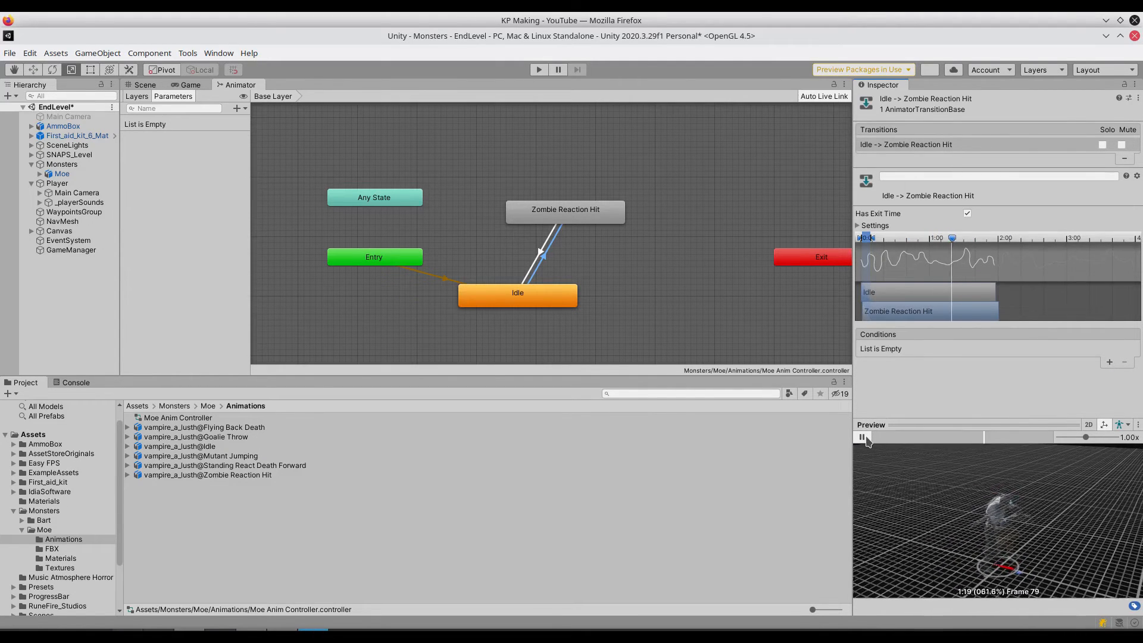
click(863, 438)
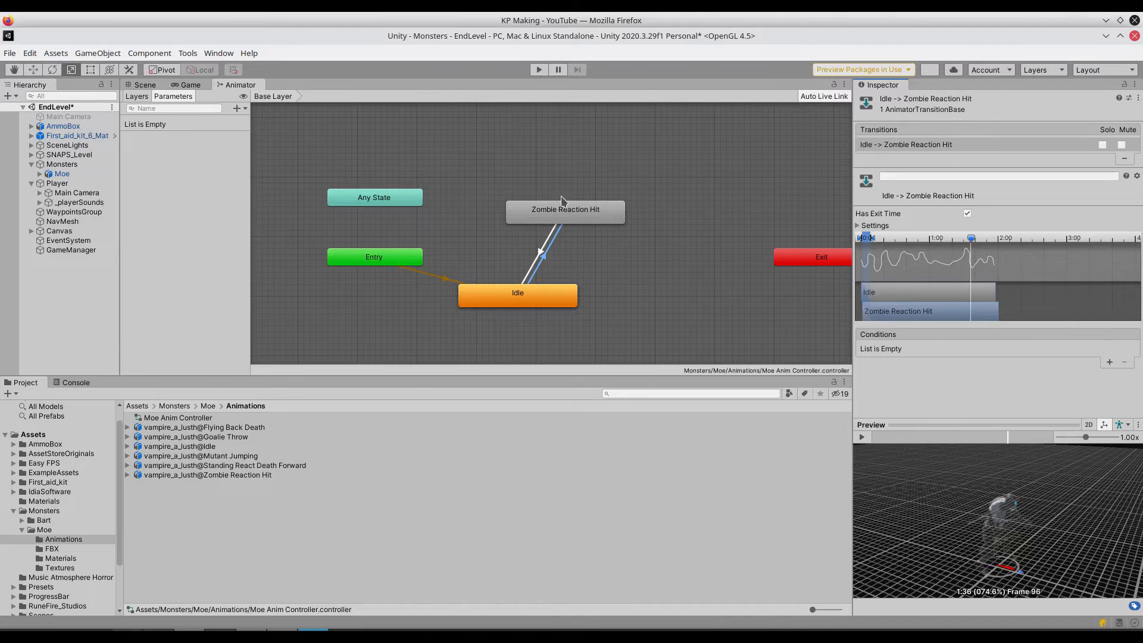
- Set the Zombie Reaction Hit state's speed to 2 and preview its animation clip
click(571, 218)
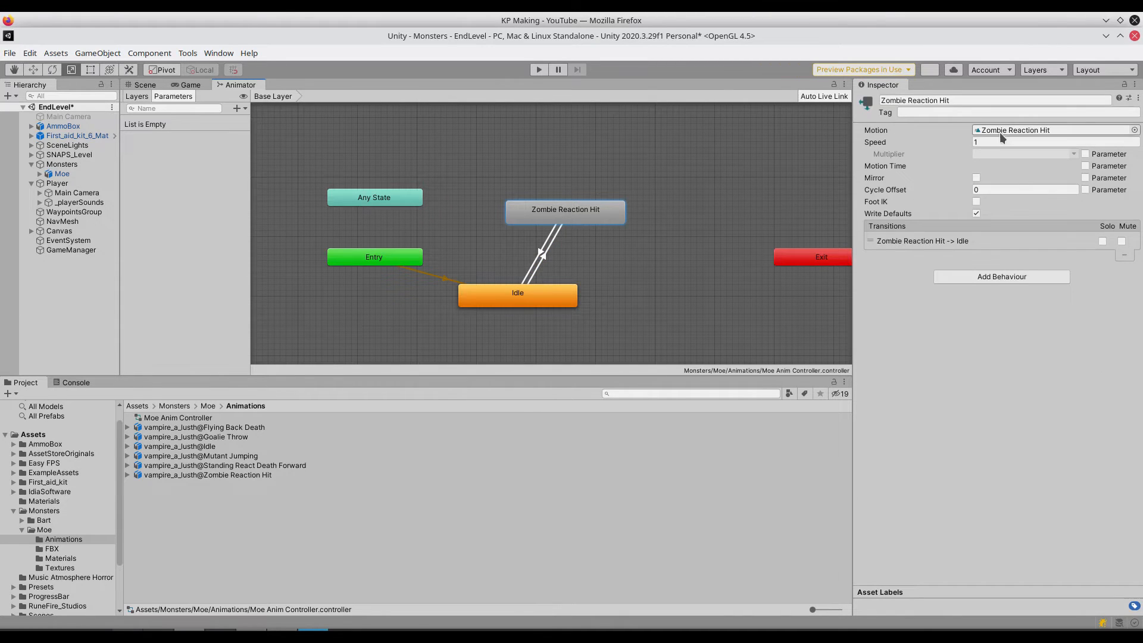
click(983, 143)
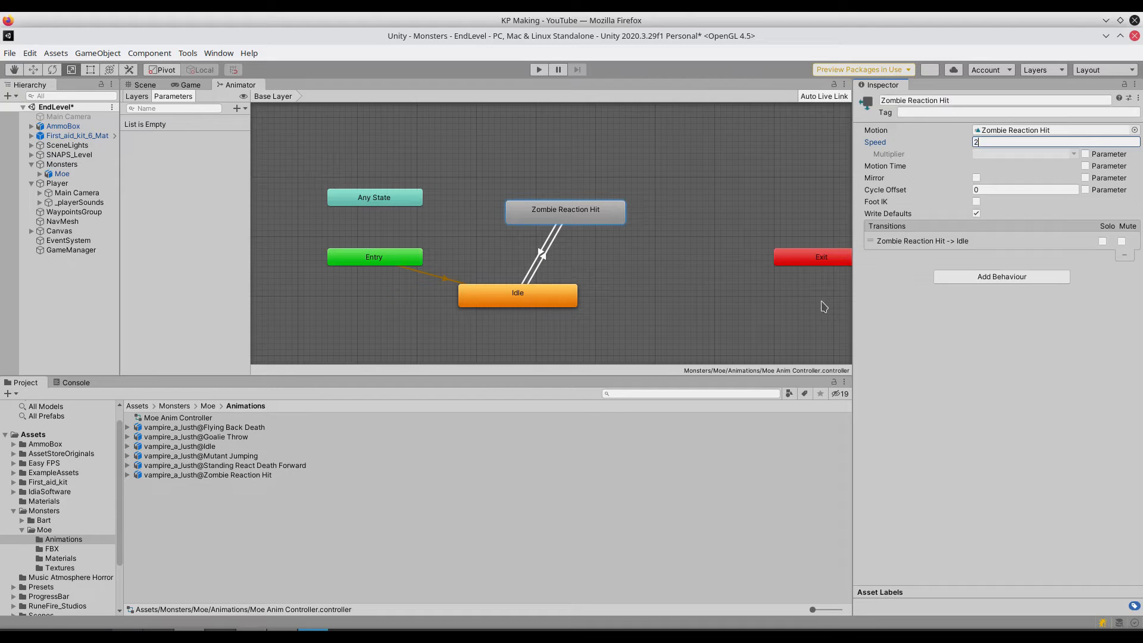
double_click(586, 220)
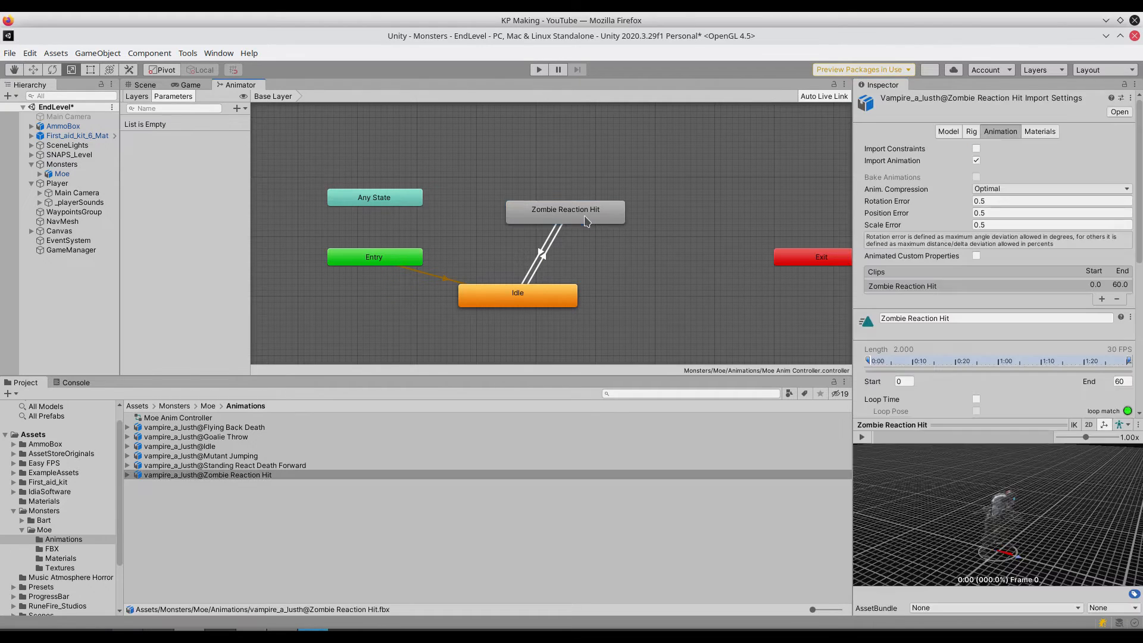
click(861, 436)
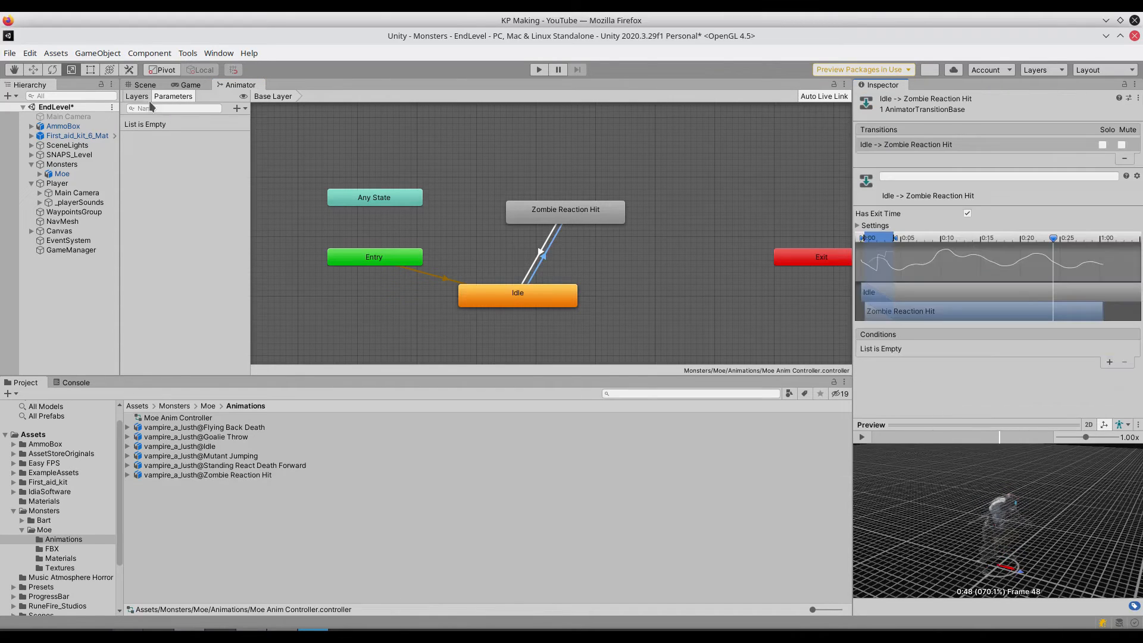
- Add a trigger parameter named Hit to Moe's animator controller
click(237, 108)
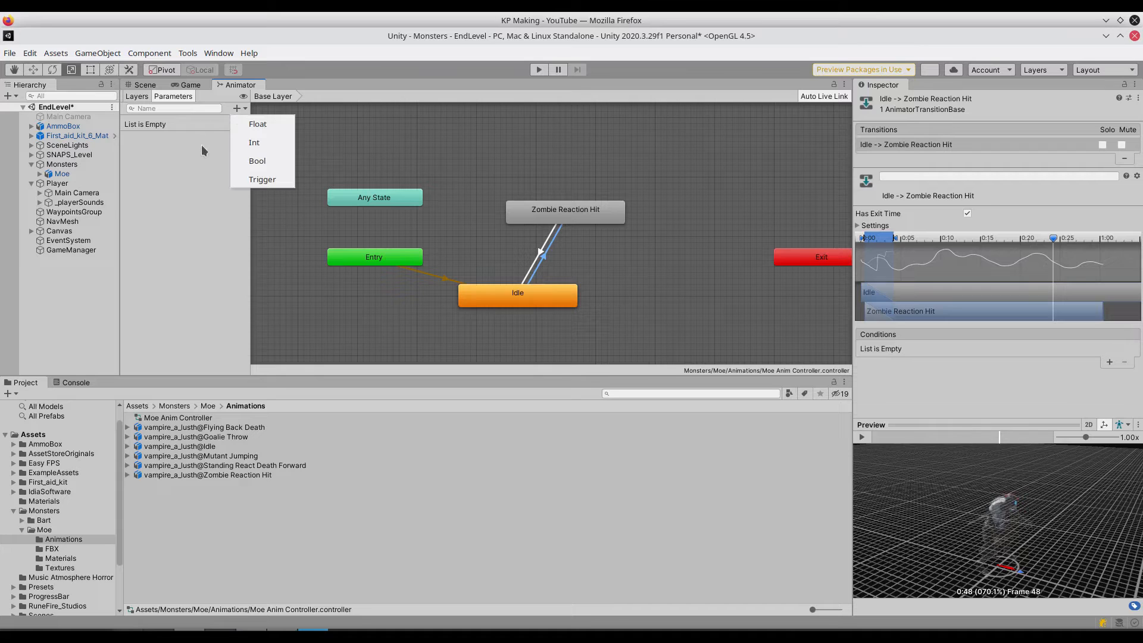
click(261, 179)
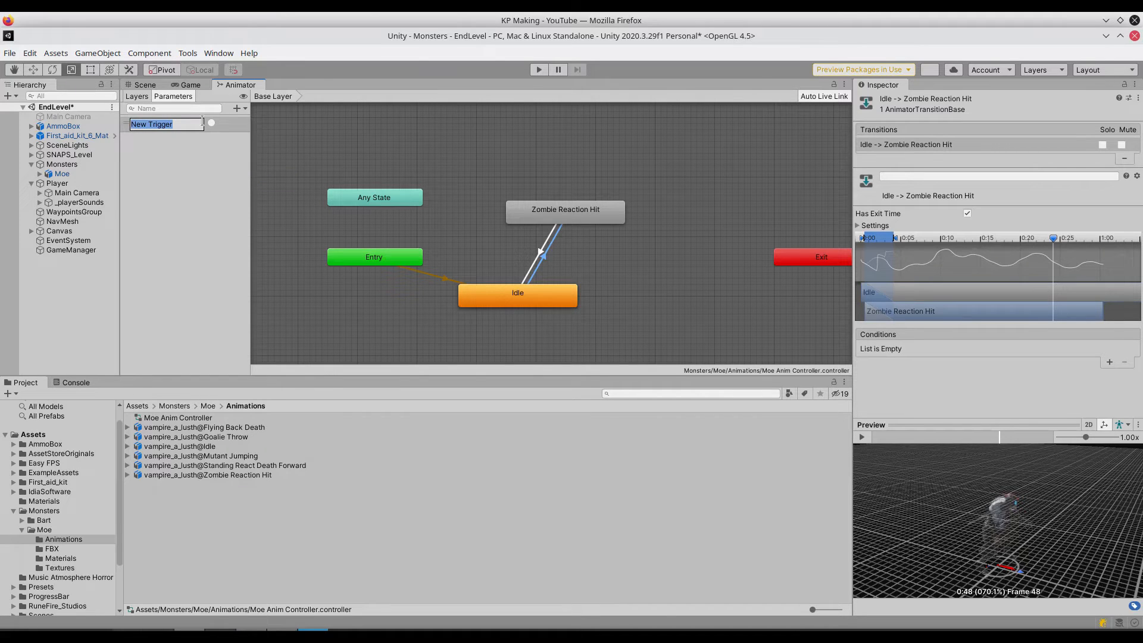
text(Hit)
key(Return)
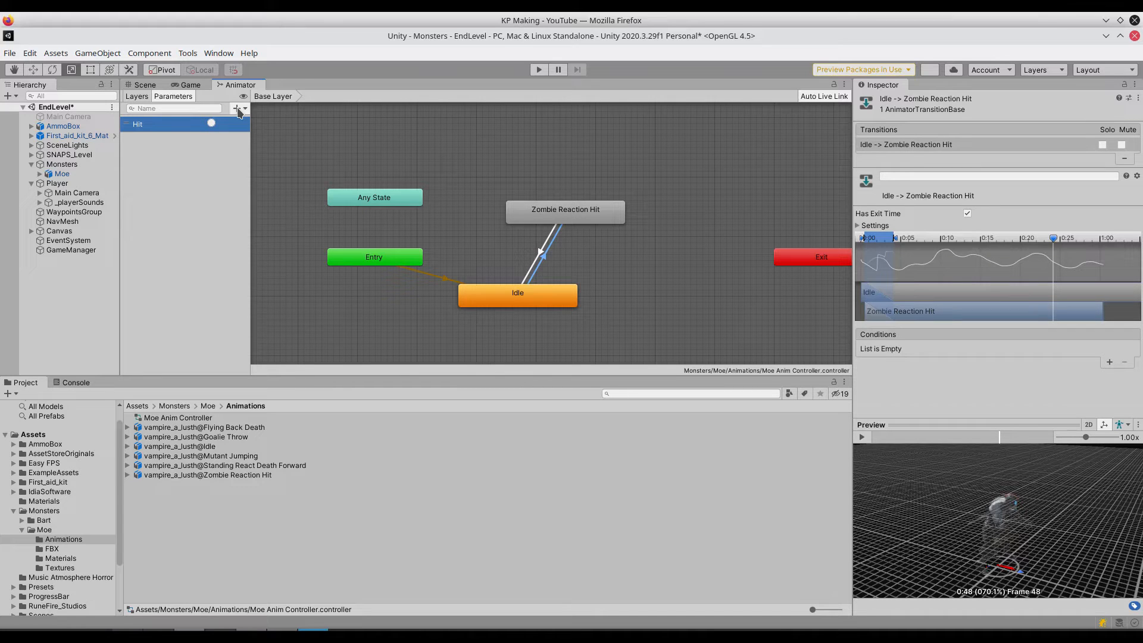
- Add a second trigger parameter named Dead Forward
click(238, 109)
click(264, 179)
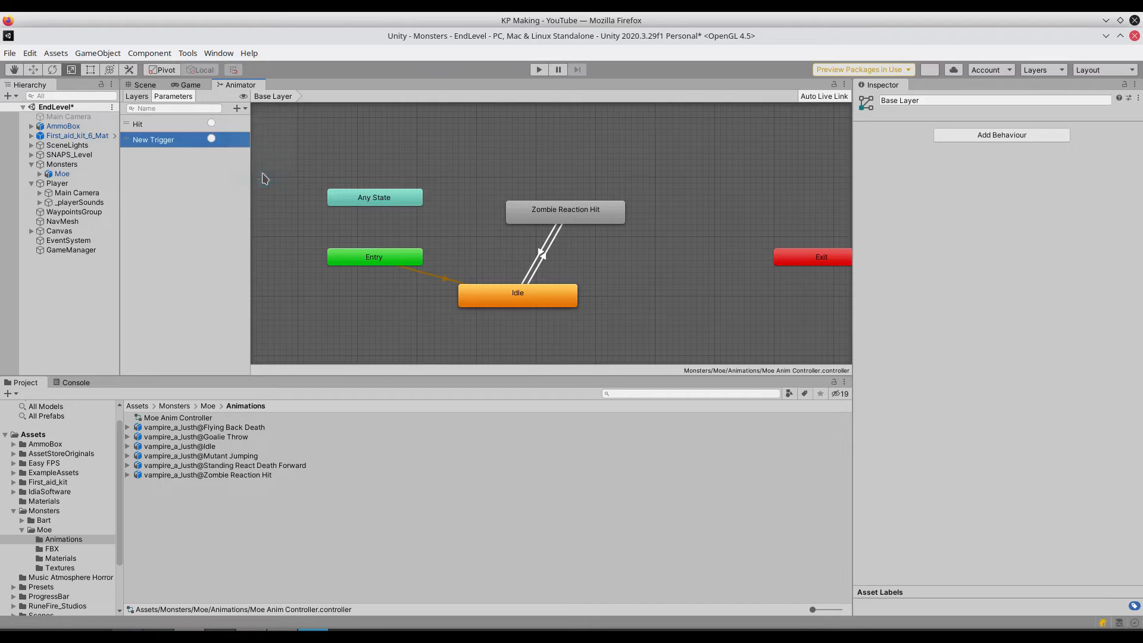
text(Dead Forward)
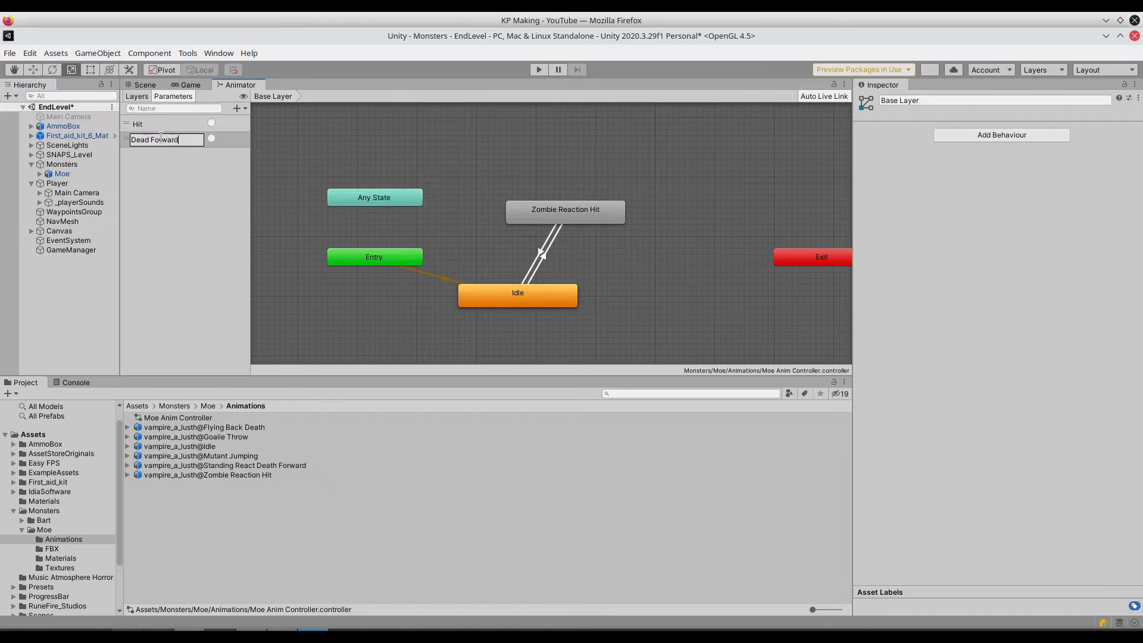
key(Return)
- Add a third trigger parameter named Dead Backward
click(238, 110)
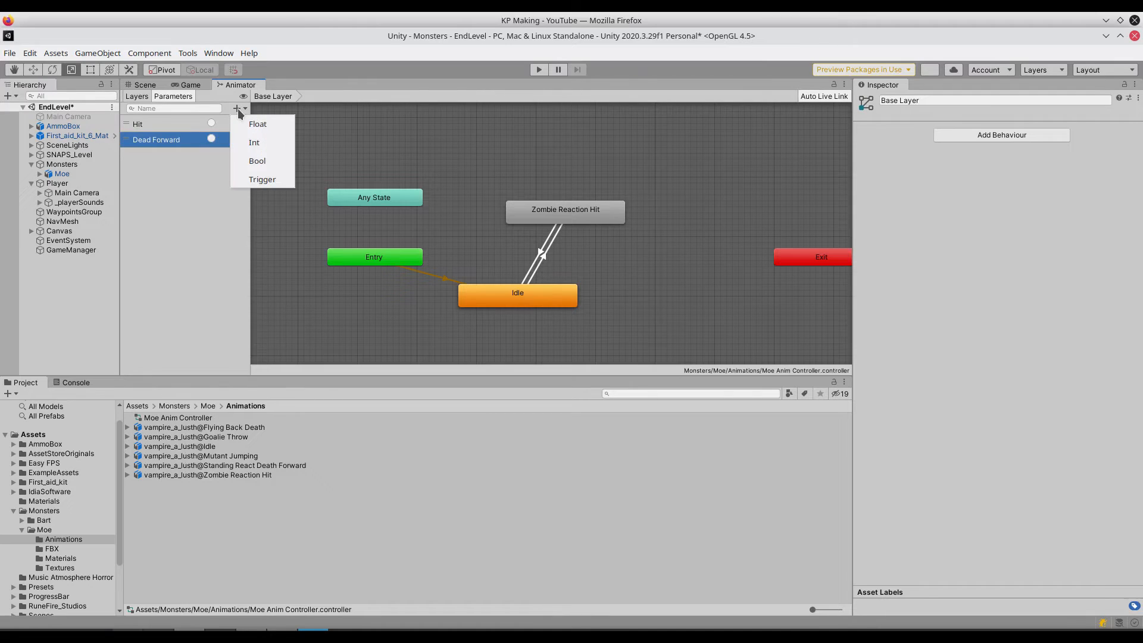
click(264, 179)
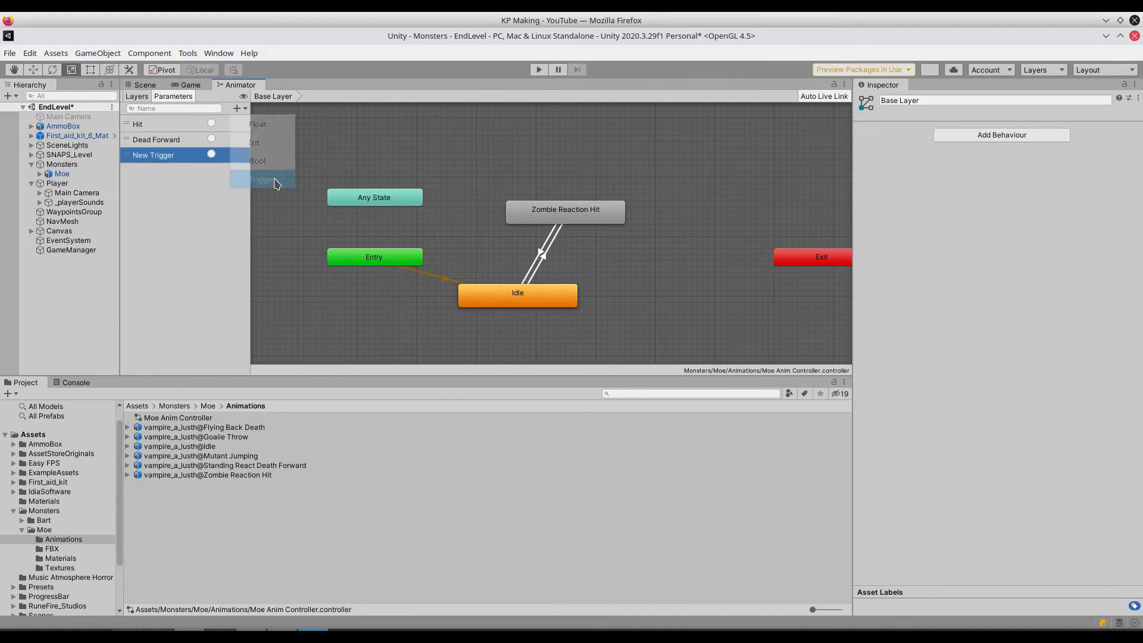
text(De)
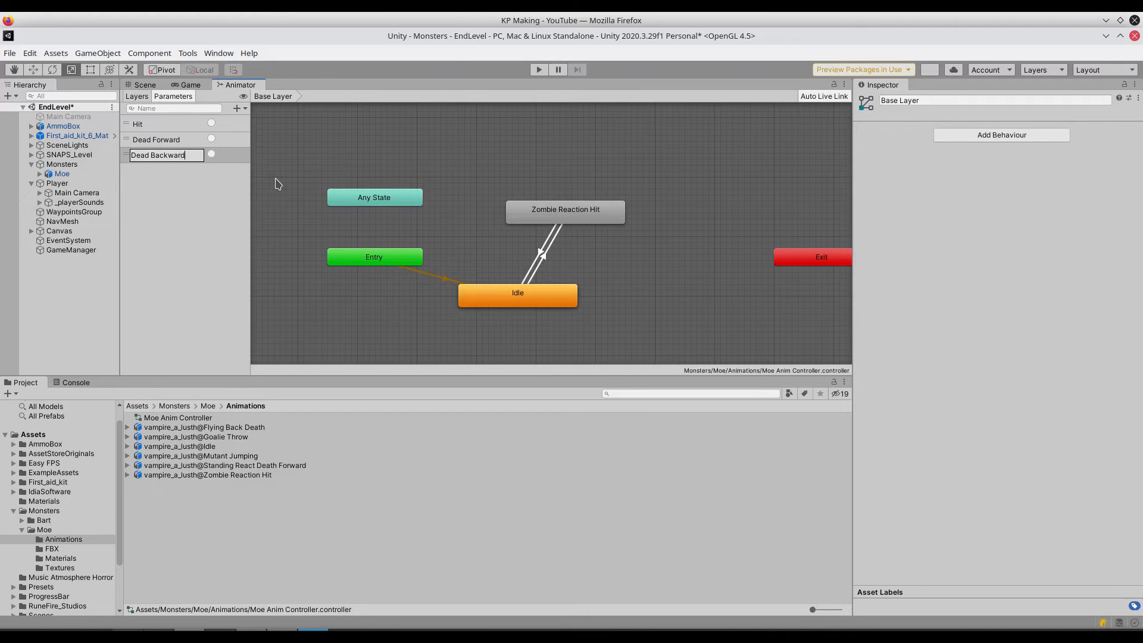
text(ad Backward)
key(Return)
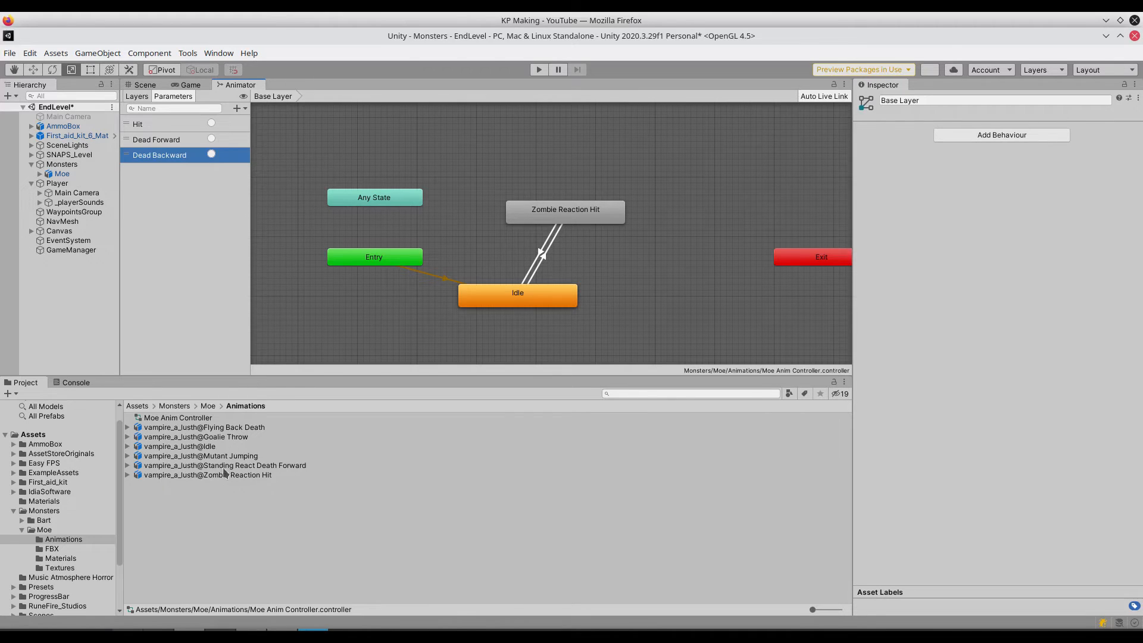
- Add two more trigger parameters to Moe's animator controller, named Throw and Stomp
click(237, 109)
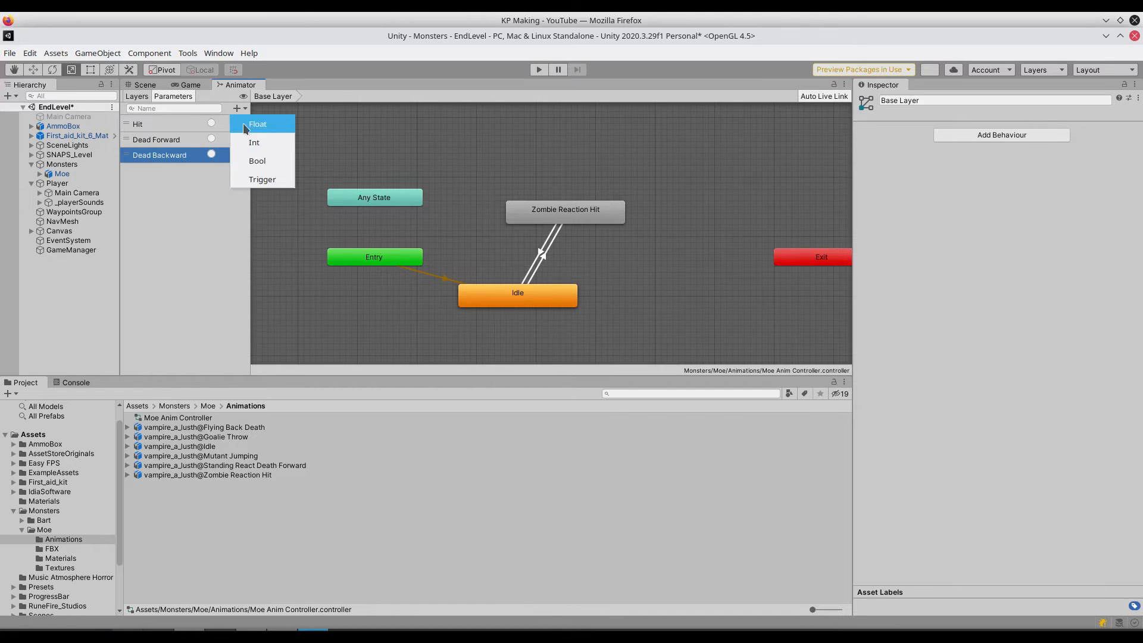
click(262, 177)
text(Throw)
key(Return)
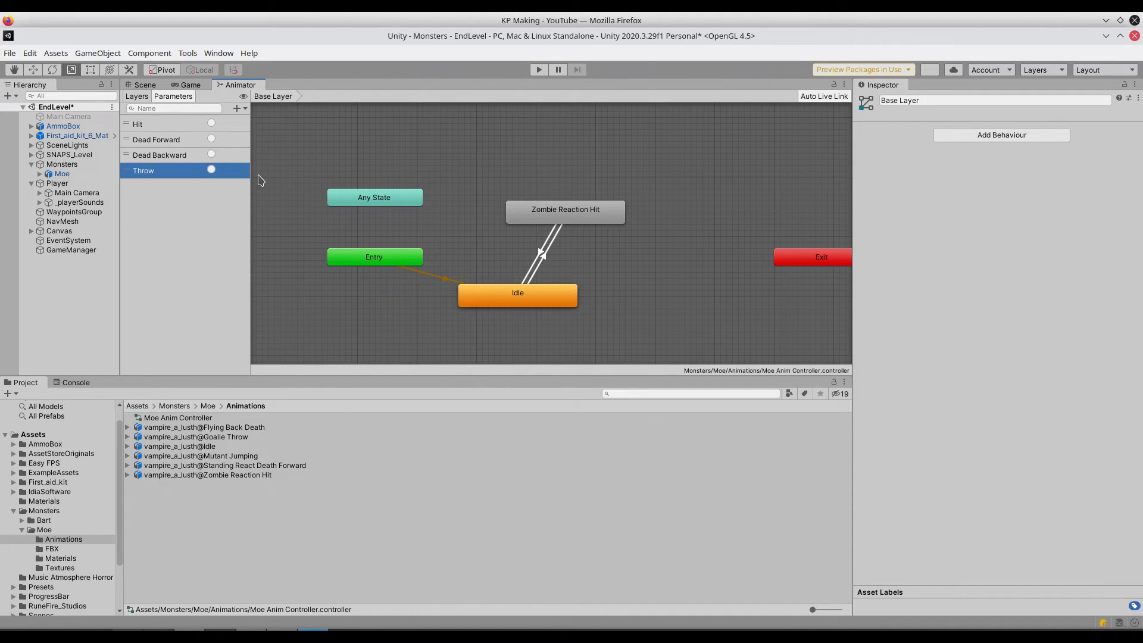
click(236, 109)
click(262, 178)
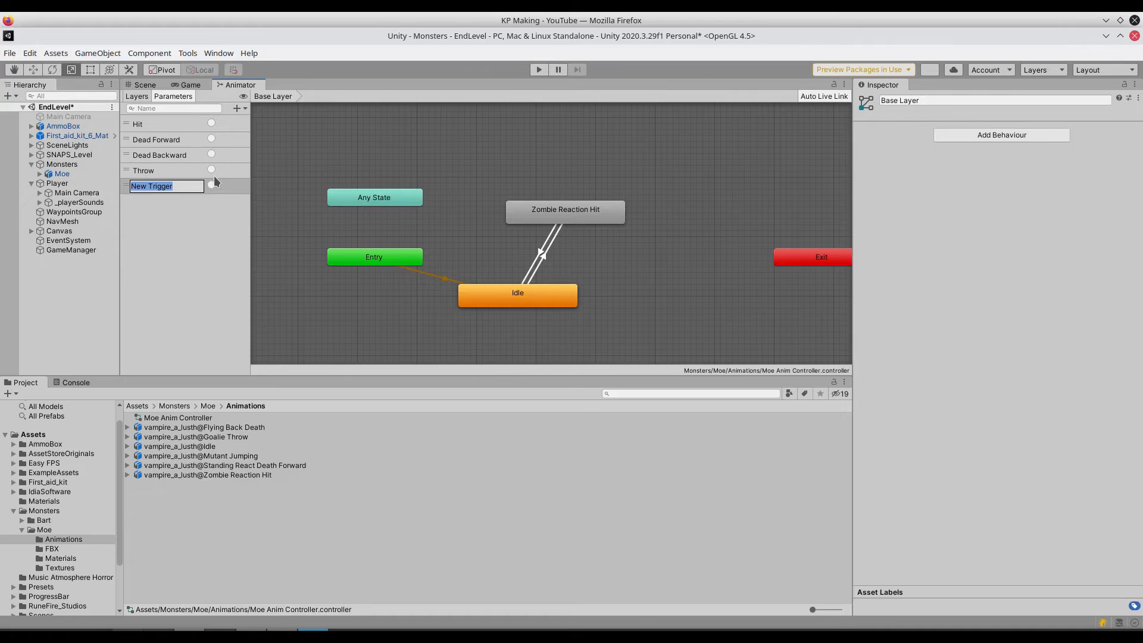
text(Stomp)
key(Return)
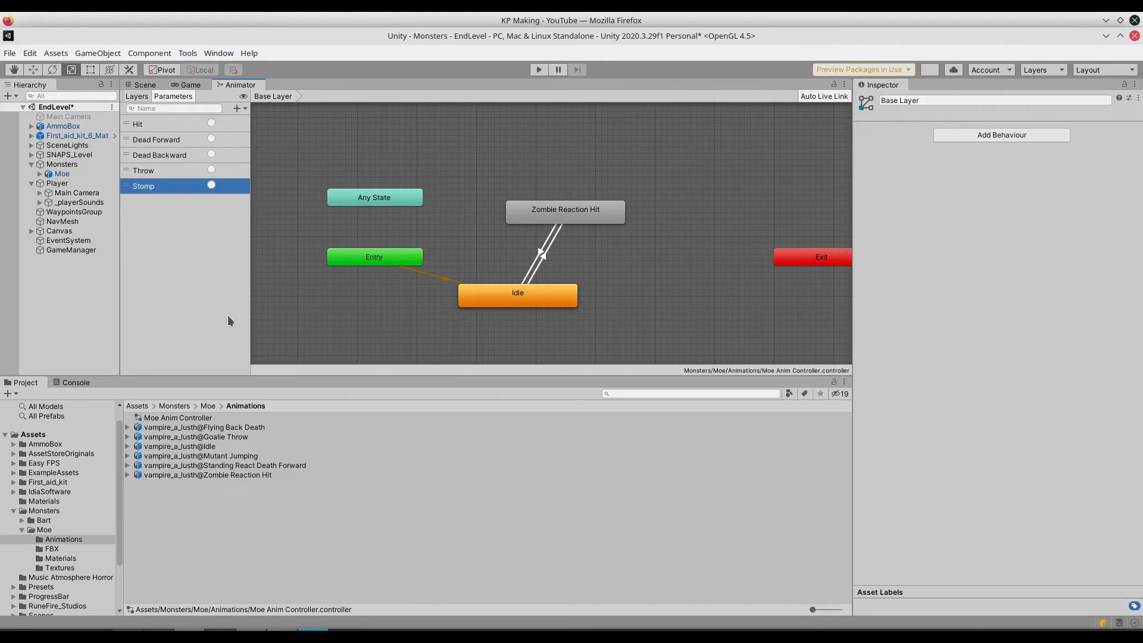
- Add the Goalie Throw animation as a state below Idle and create transitions in both directions between it and Idle
drag(196, 436, 447, 309)
right_click(486, 244)
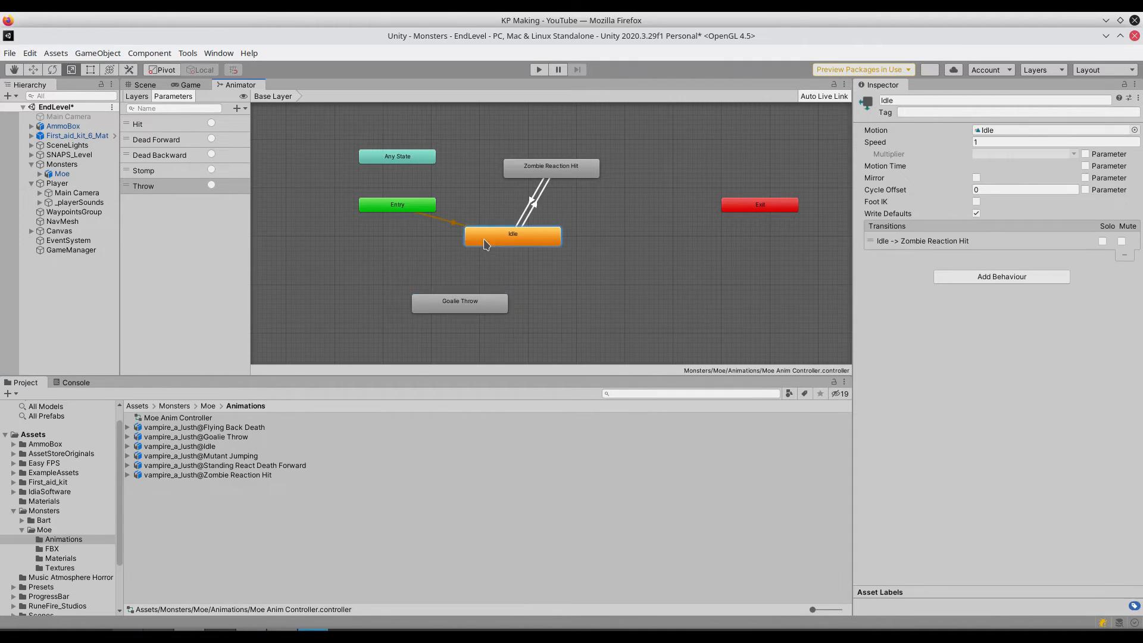
click(494, 248)
click(460, 302)
scroll(487, 303, up, 5)
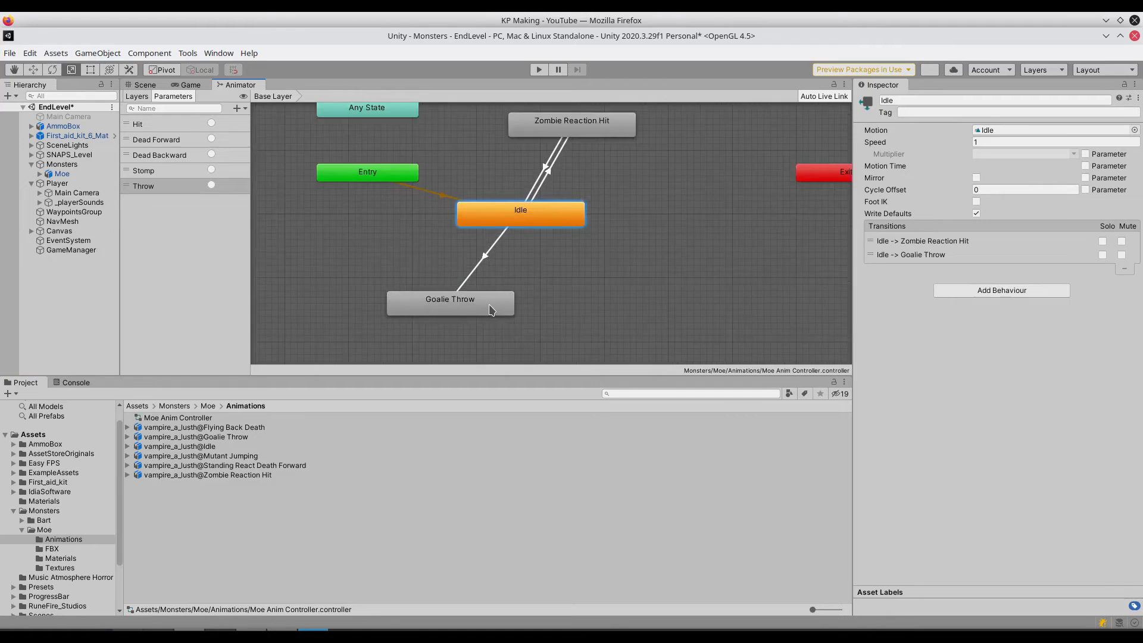
right_click(511, 310)
click(512, 314)
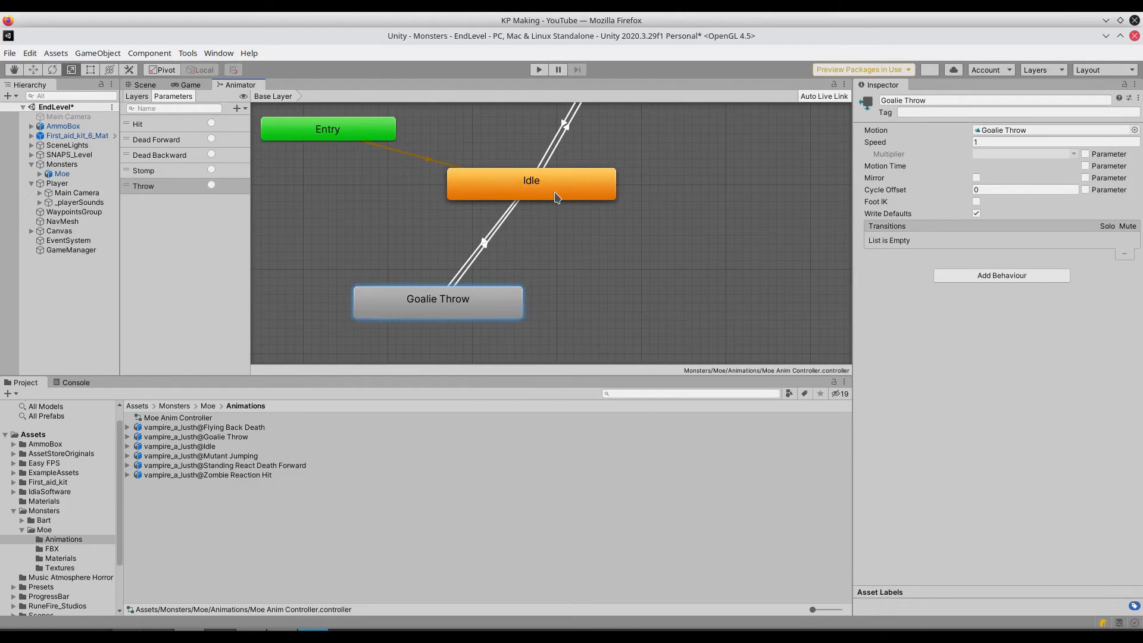
click(524, 195)
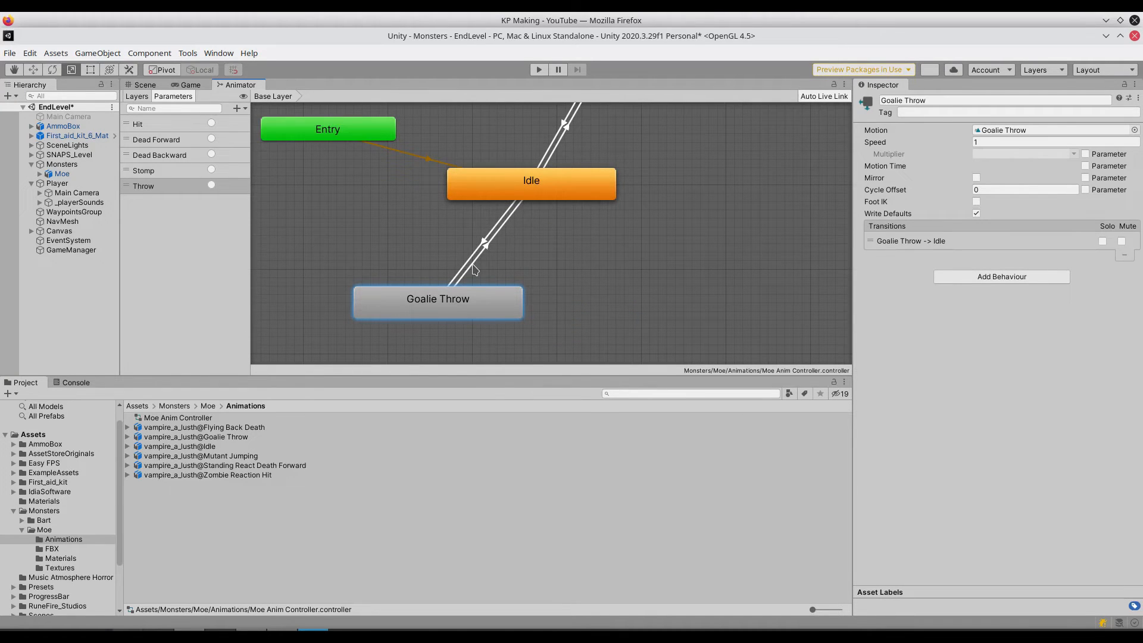
- Add the Mutant Jumping animation as a state beside Goalie Throw, renaming the Goalie Throw state Throw and the Mutant Jumping state Stomp
scroll(545, 278, down, 4)
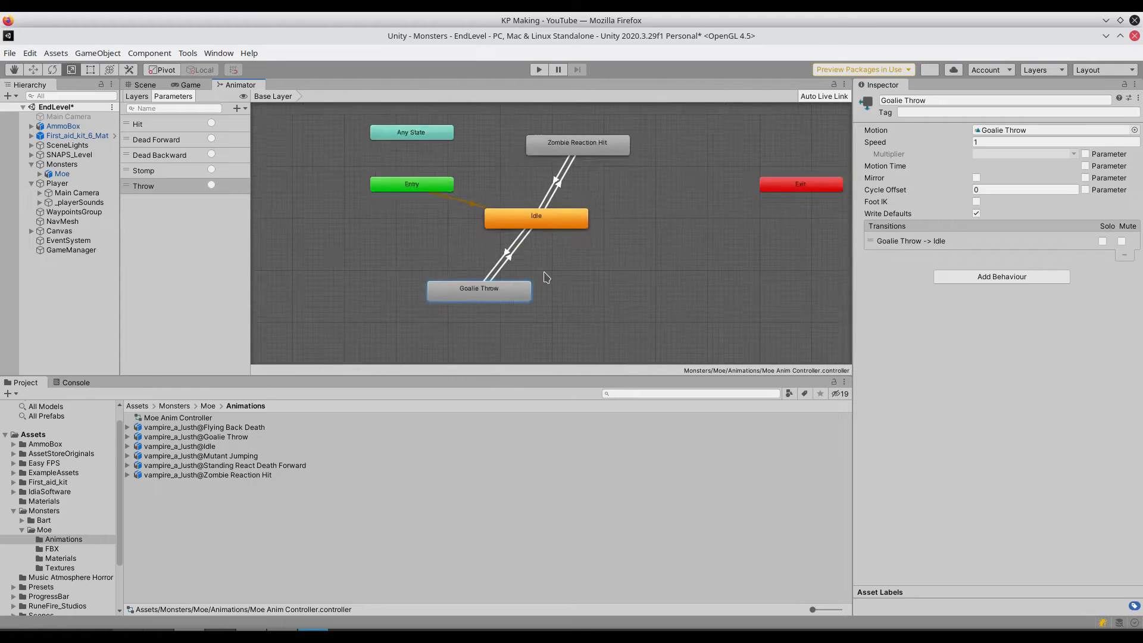
drag(237, 458, 587, 296)
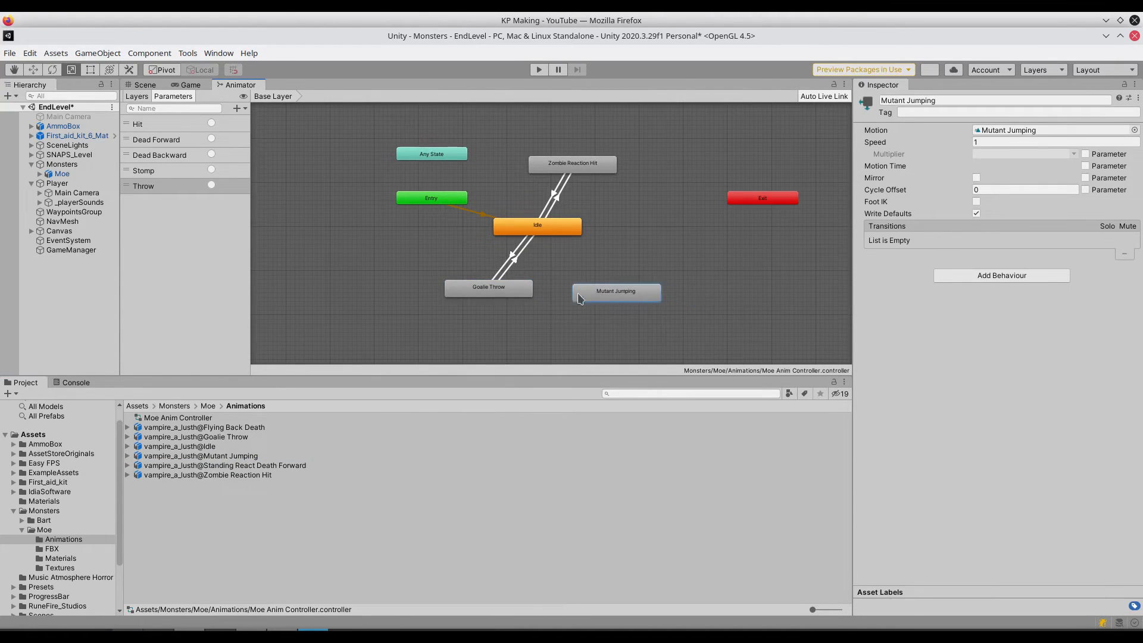
click(486, 293)
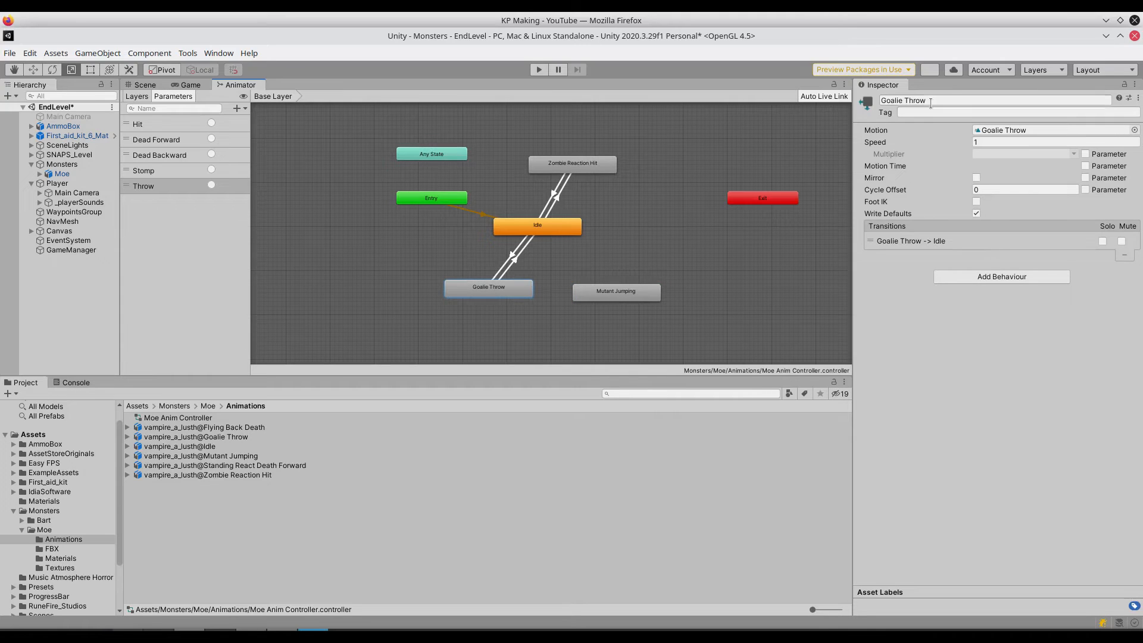
drag(906, 101, 847, 102)
key(BackSpace)
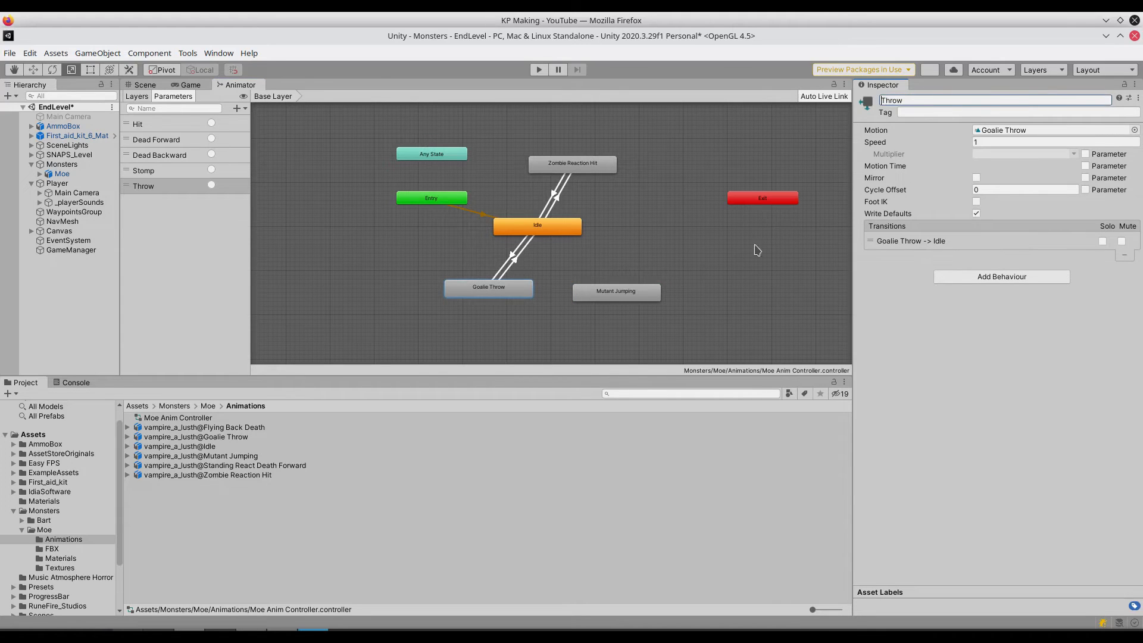
click(616, 291)
drag(936, 100, 856, 100)
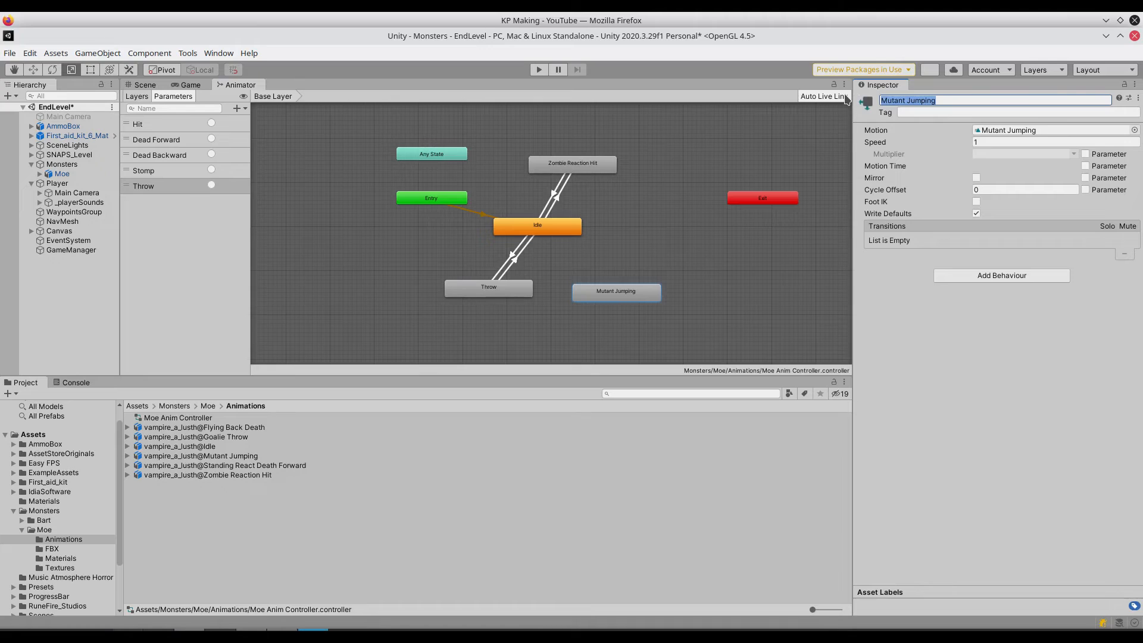
text(Stomp)
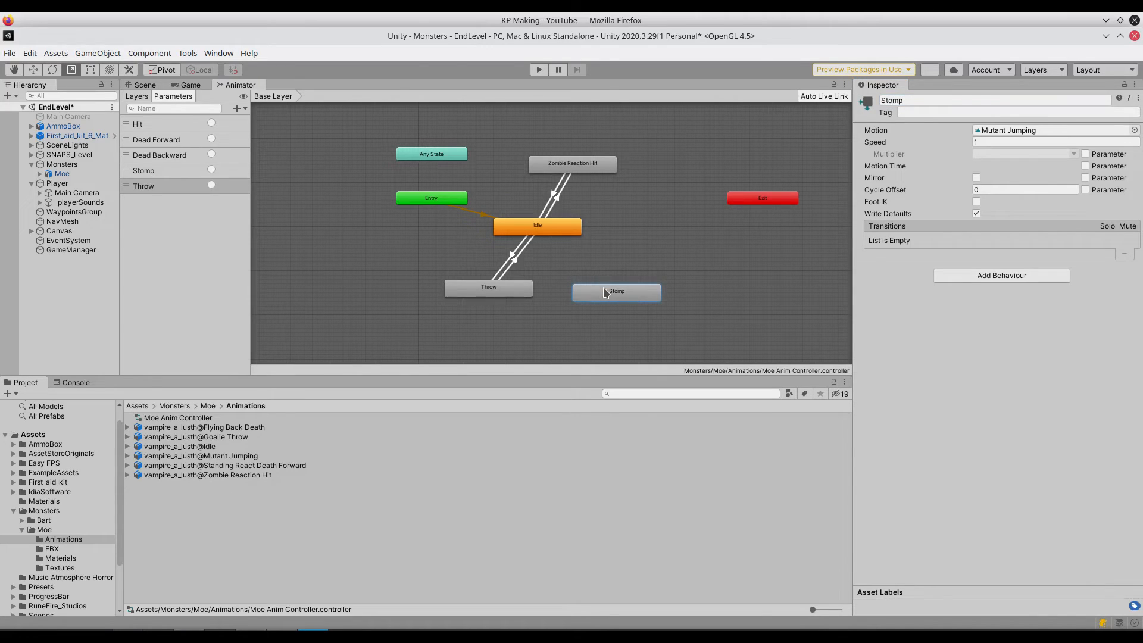
- Shift the Stomp state slightly closer to Throw and create transitions in both directions between Idle and Stomp
mouse_move(602, 291)
mouse_down()
mouse_move(566, 291)
mouse_move(583, 291)
mouse_up()
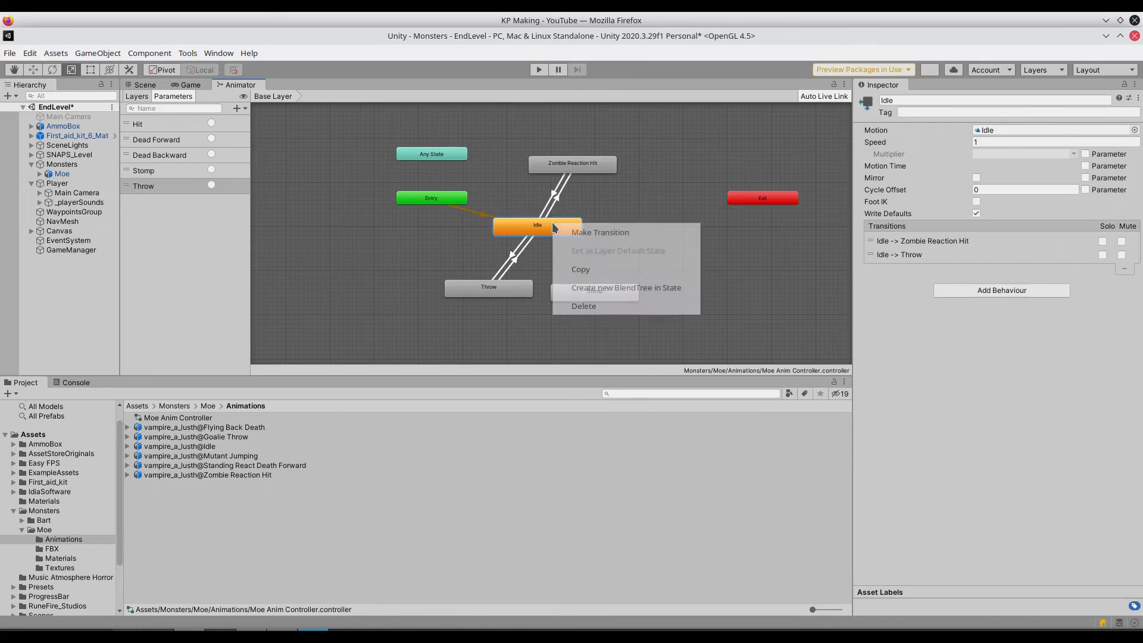
right_click(556, 228)
click(573, 233)
click(583, 291)
click(608, 293)
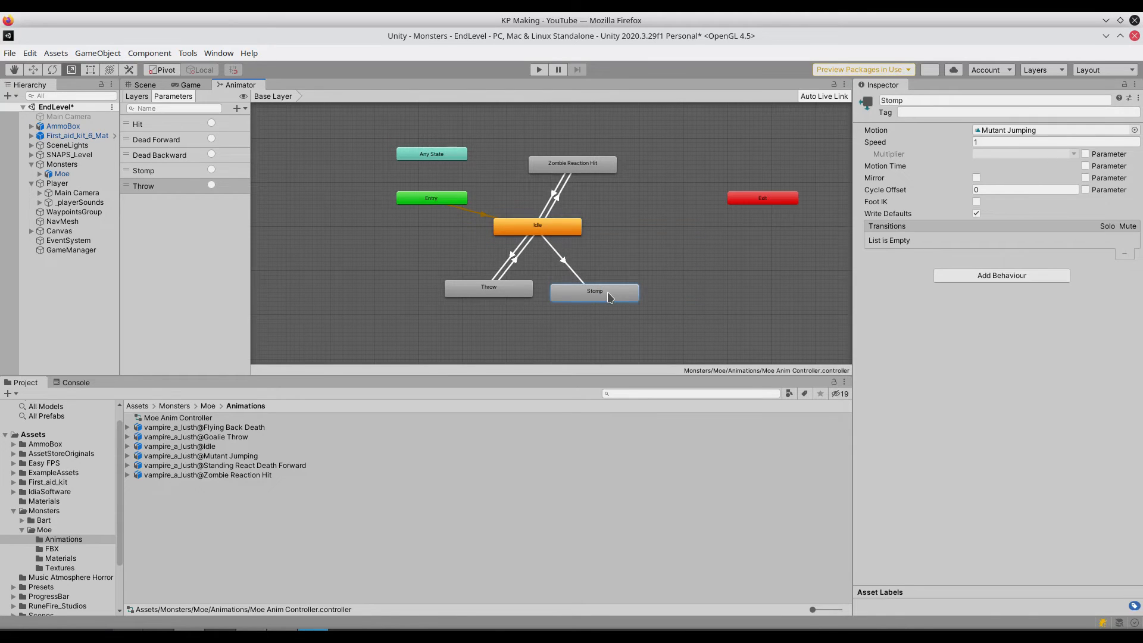
right_click(608, 293)
click(655, 301)
click(563, 232)
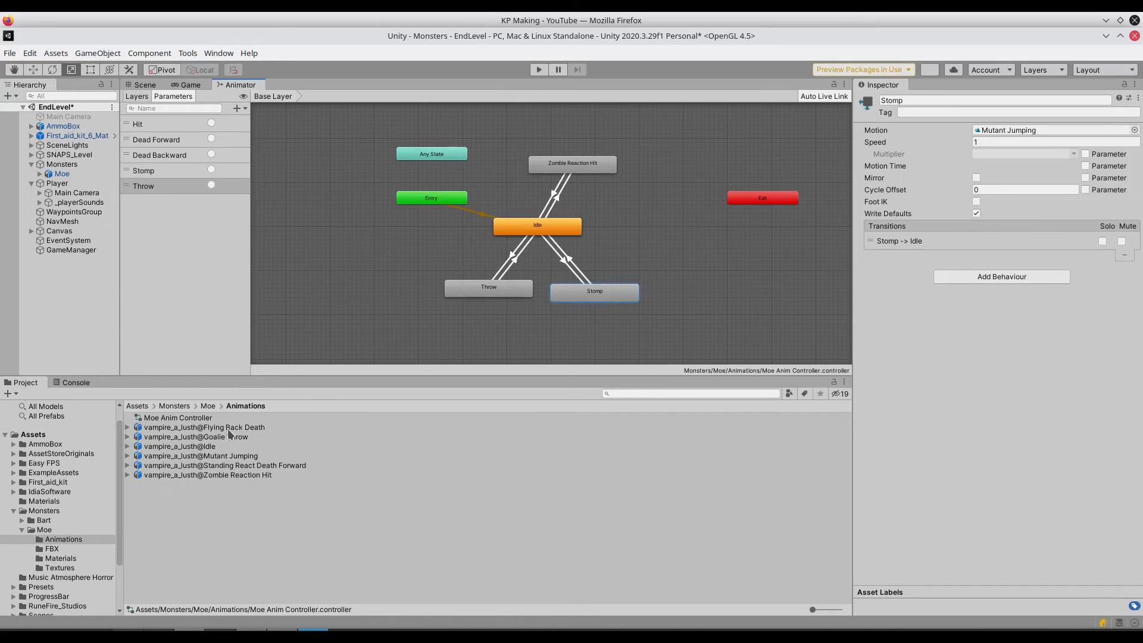
- Add the Flying Back Death animation as a state between Idle and Exit and rename it Dead Backwards
drag(231, 427, 635, 213)
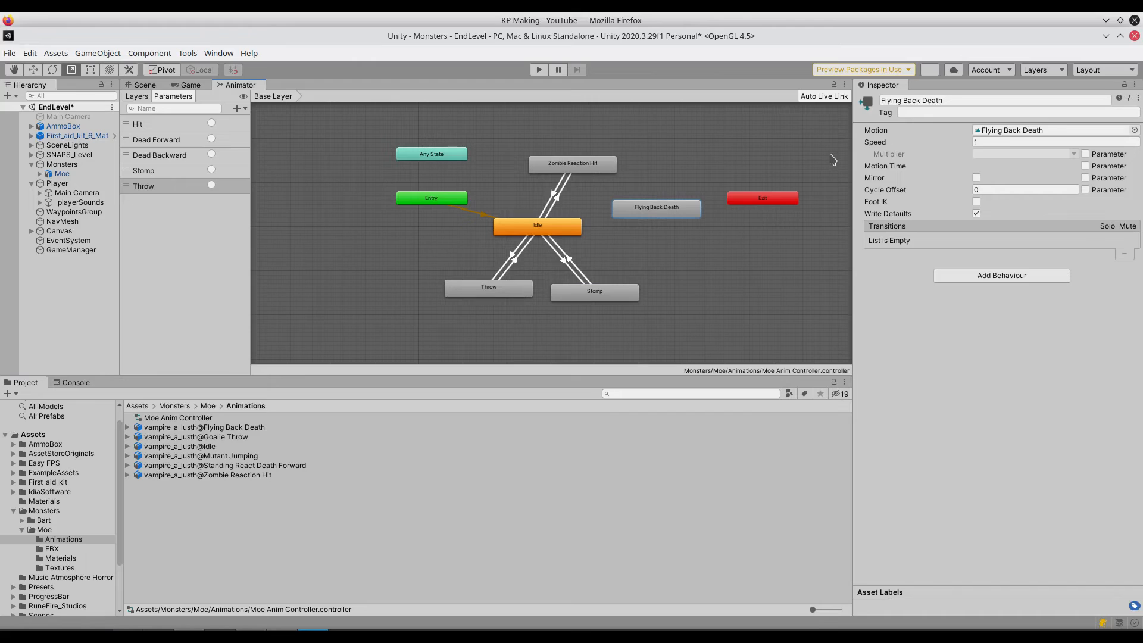
click(911, 100)
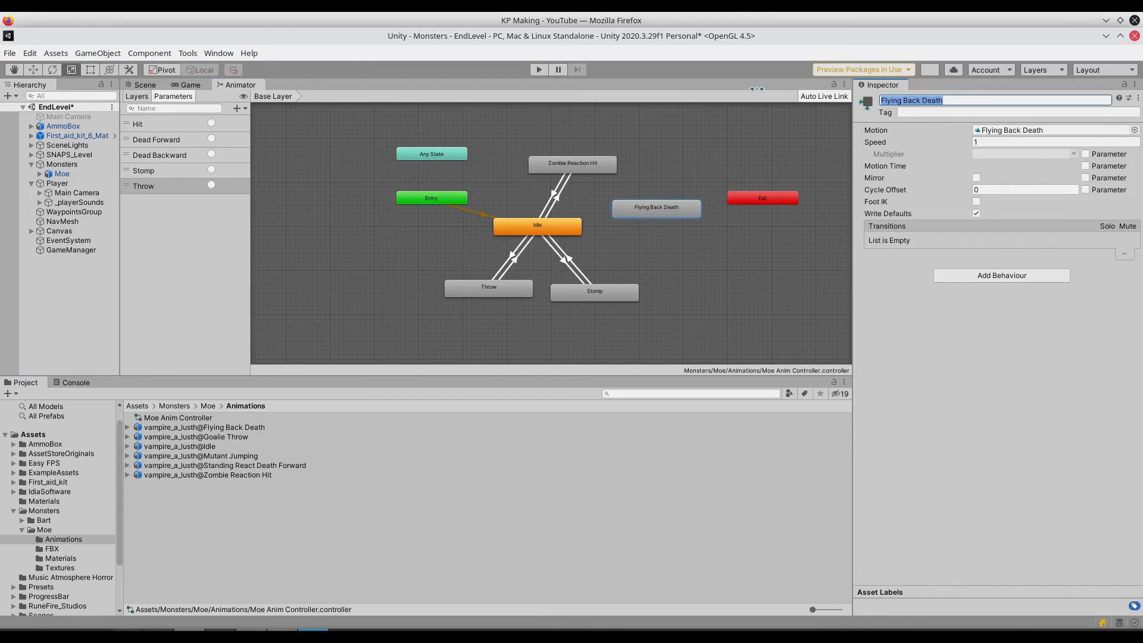
text(Dead Backwards)
- Create a one-way transition from Idle to Dead Backwards and move the Dead Backwards state slightly up
click(576, 231)
right_click(562, 229)
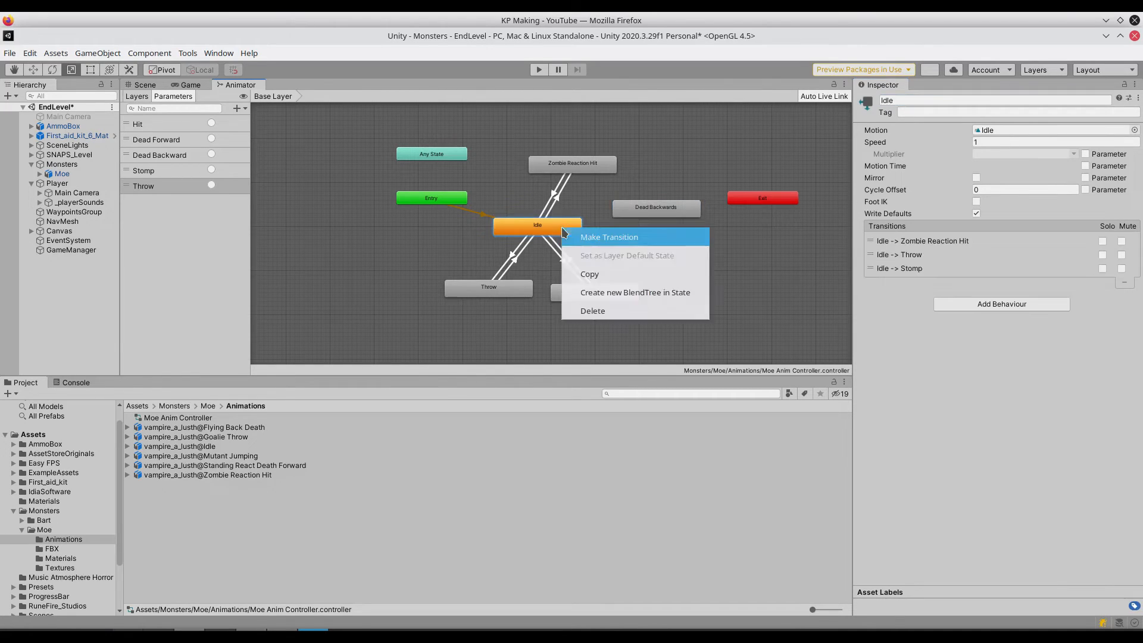
click(608, 237)
click(641, 212)
drag(643, 211, 630, 203)
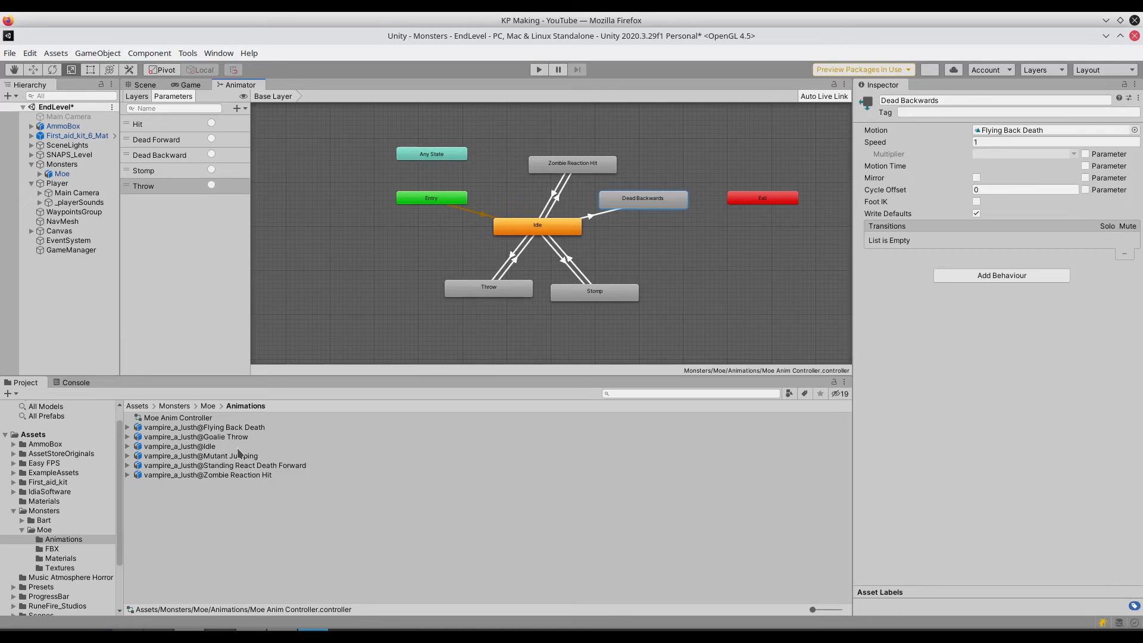
- Add the Standing React Death Forward animation as a state below Dead Backwards and create a one-way transition to it from Idle
click(237, 466)
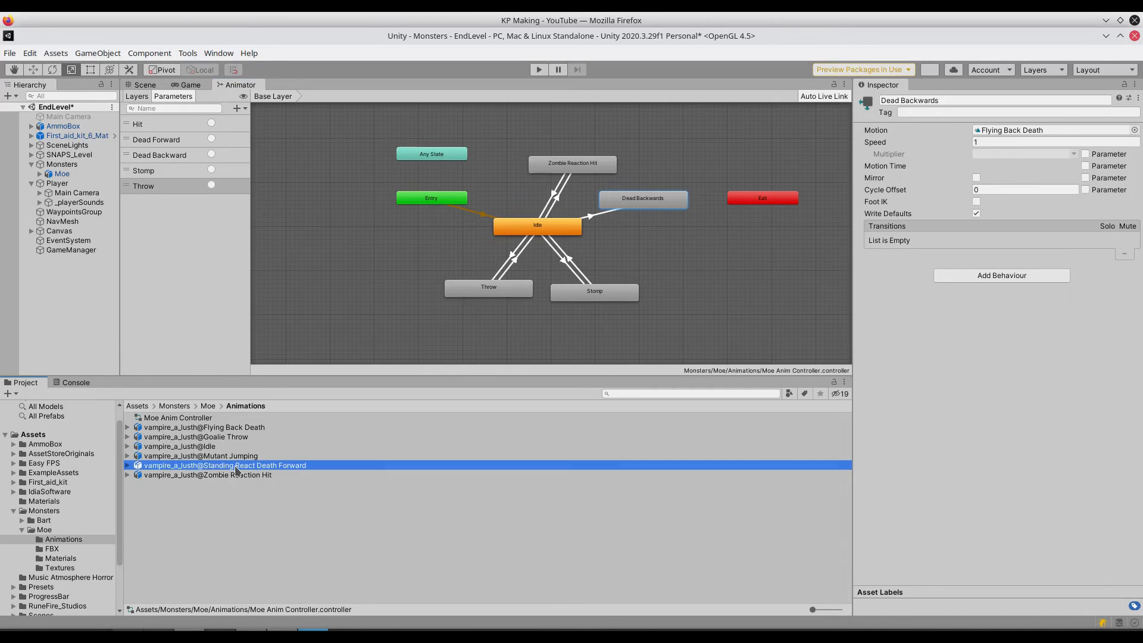
drag(236, 466, 641, 244)
click(548, 230)
right_click(548, 231)
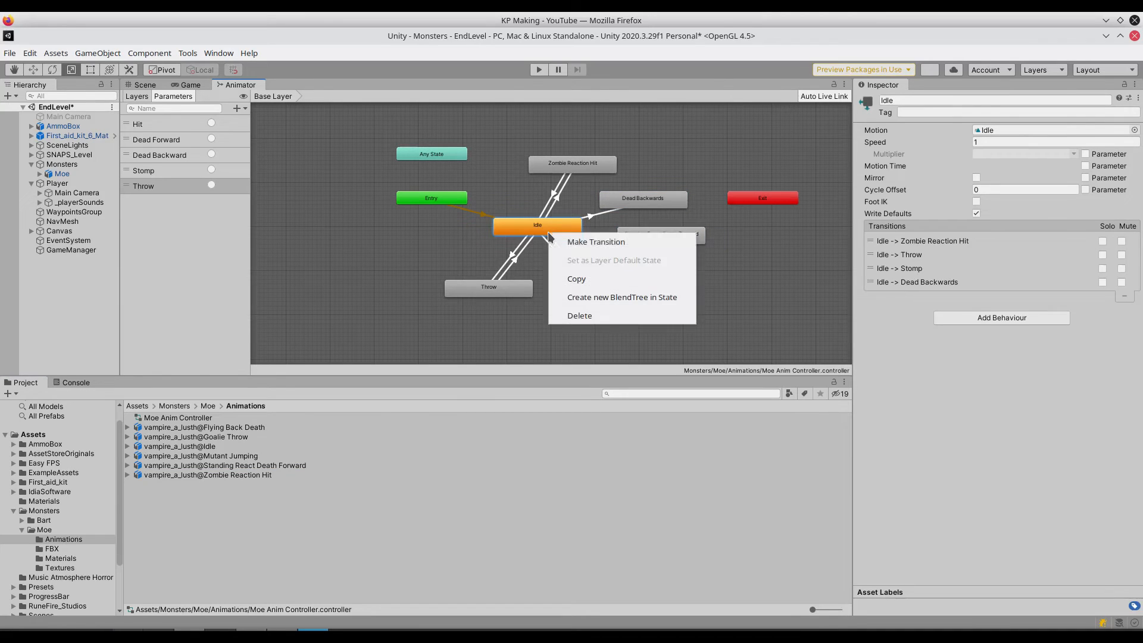
click(595, 242)
click(632, 238)
click(631, 240)
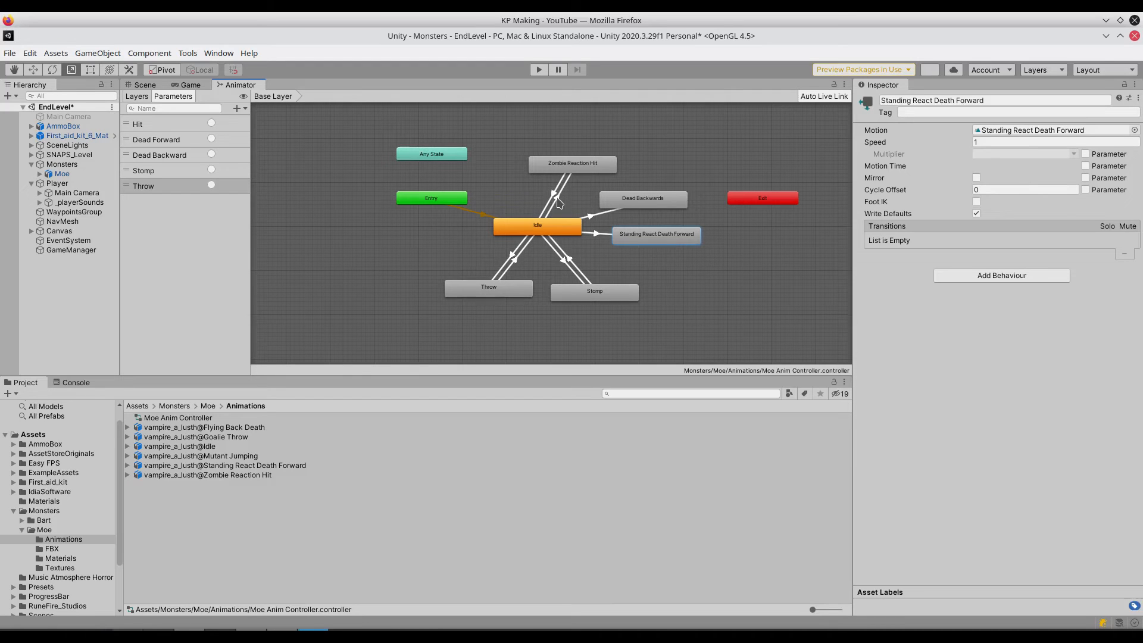
- Add a Hit trigger condition to the transition from Idle to Zombie Reaction Hit
click(558, 202)
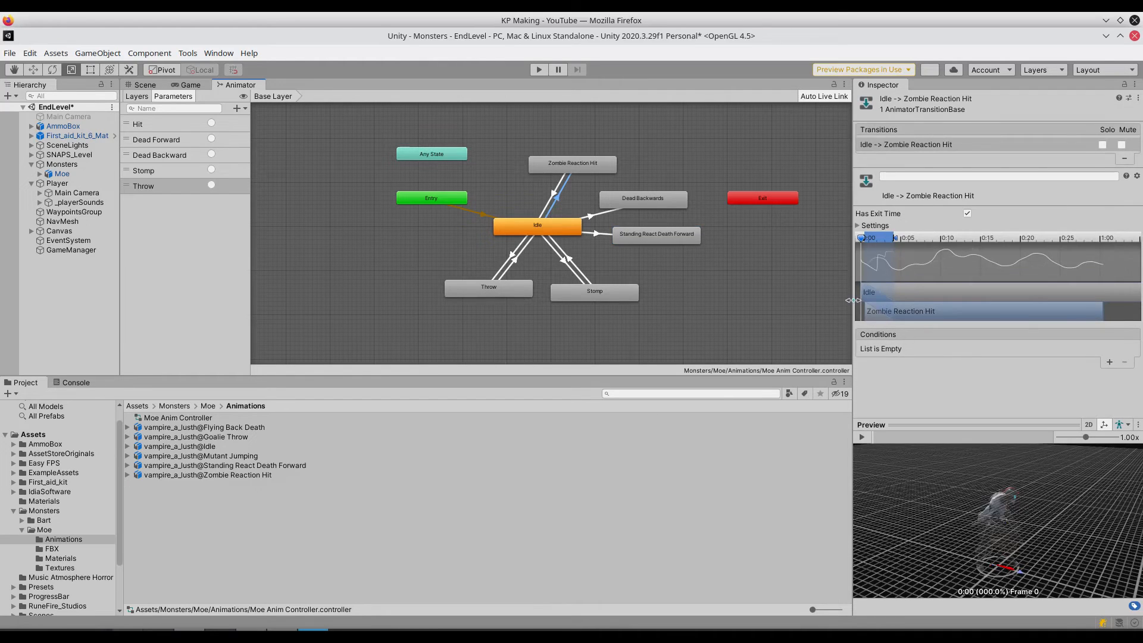
click(1109, 363)
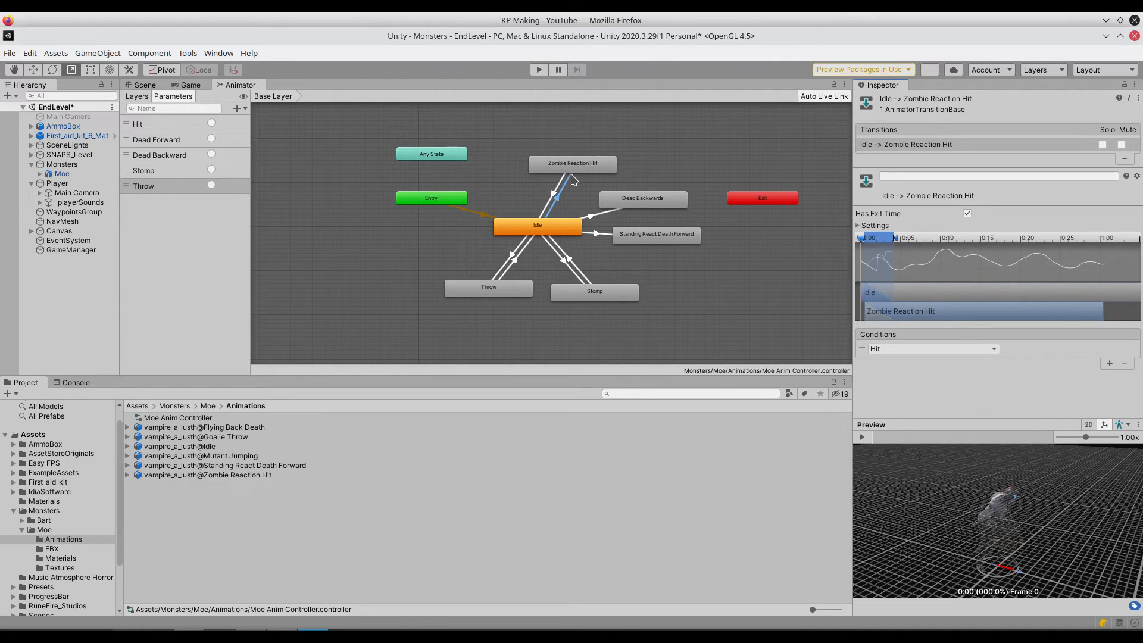
click(565, 206)
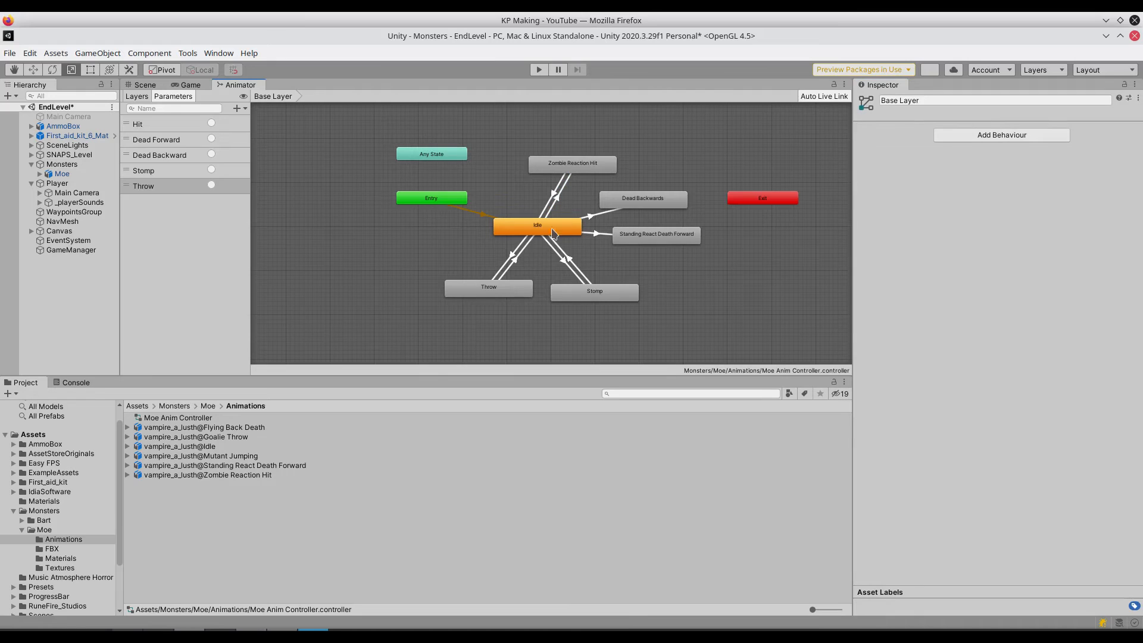
- Add a condition to the transition from Idle to Throw and set it to the Throw trigger
click(513, 257)
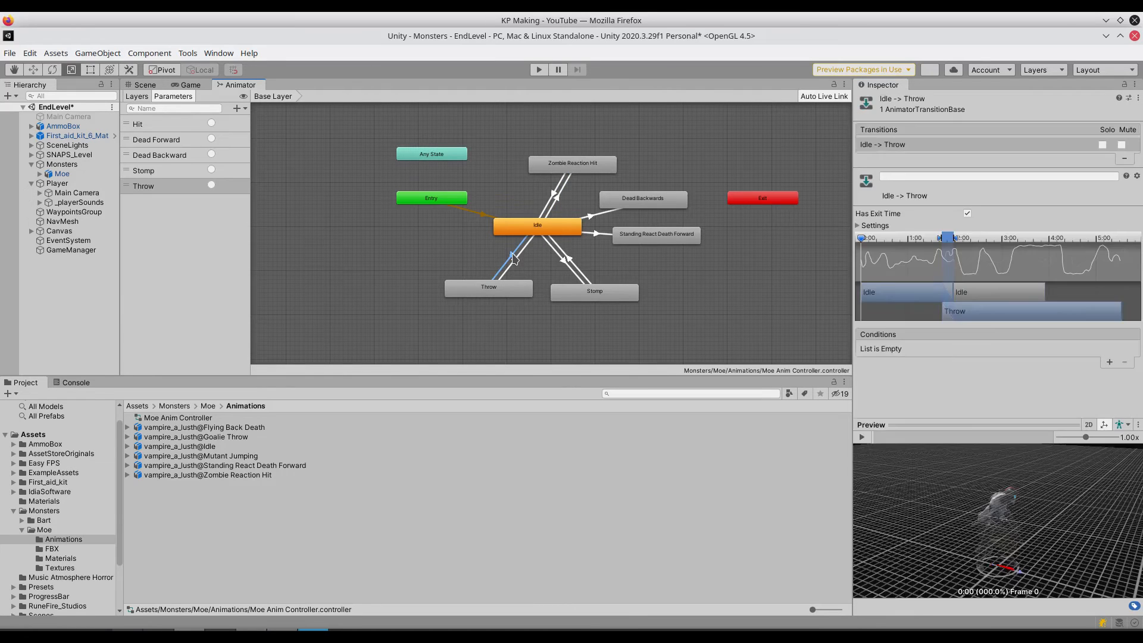
click(1109, 363)
click(968, 349)
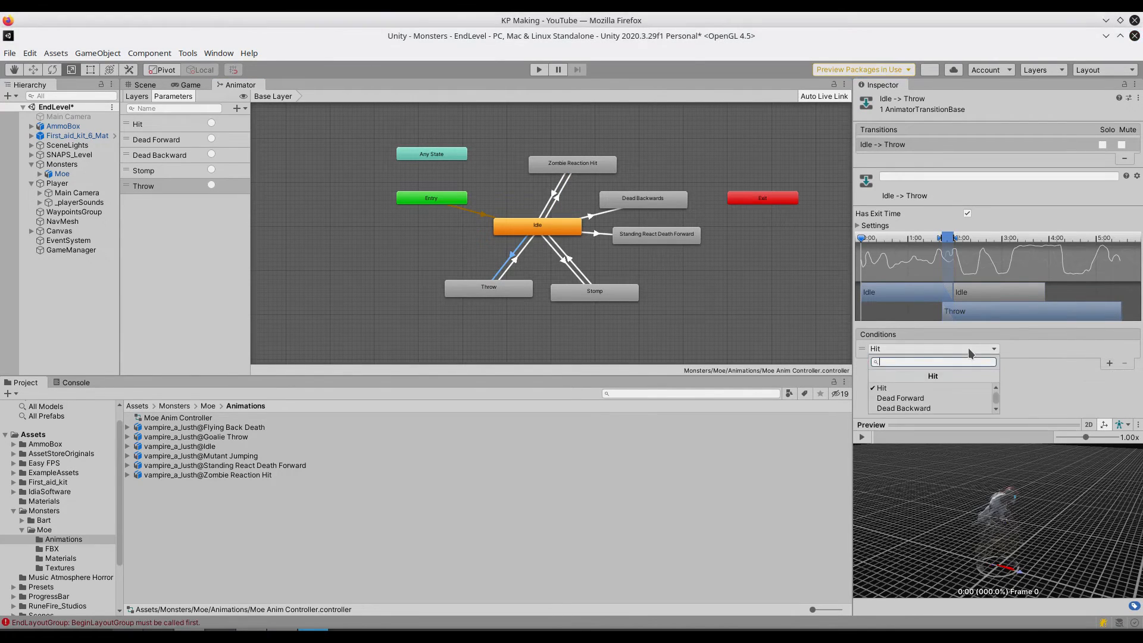
scroll(941, 410, down, 2)
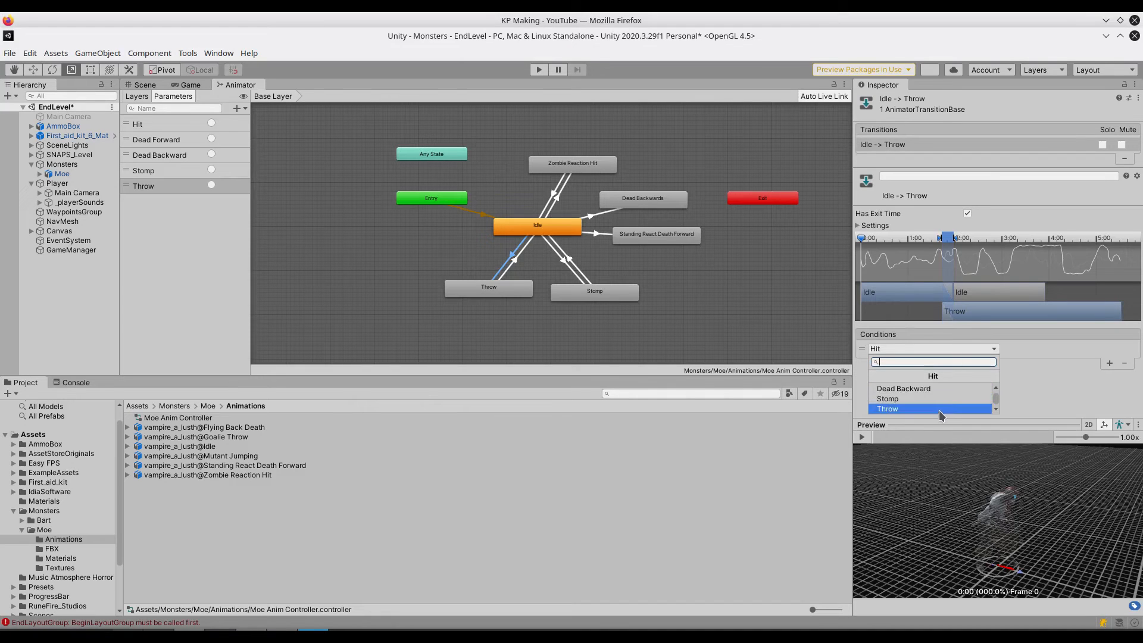
click(938, 409)
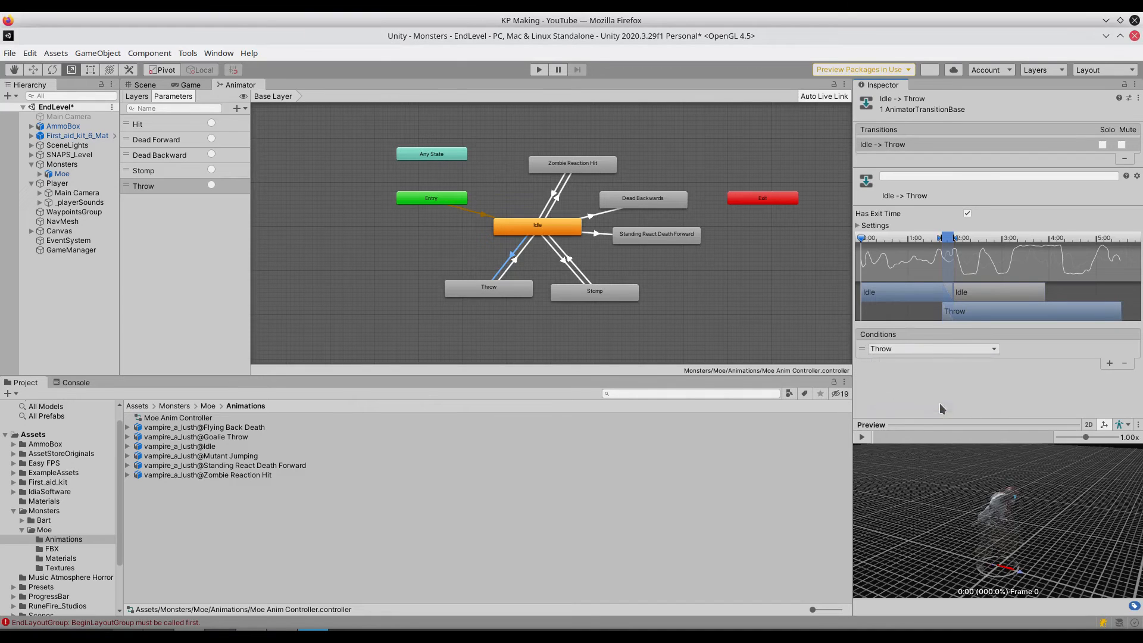
- Add a condition to the transition from Idle to Stomp and set it to the Stomp trigger
click(565, 264)
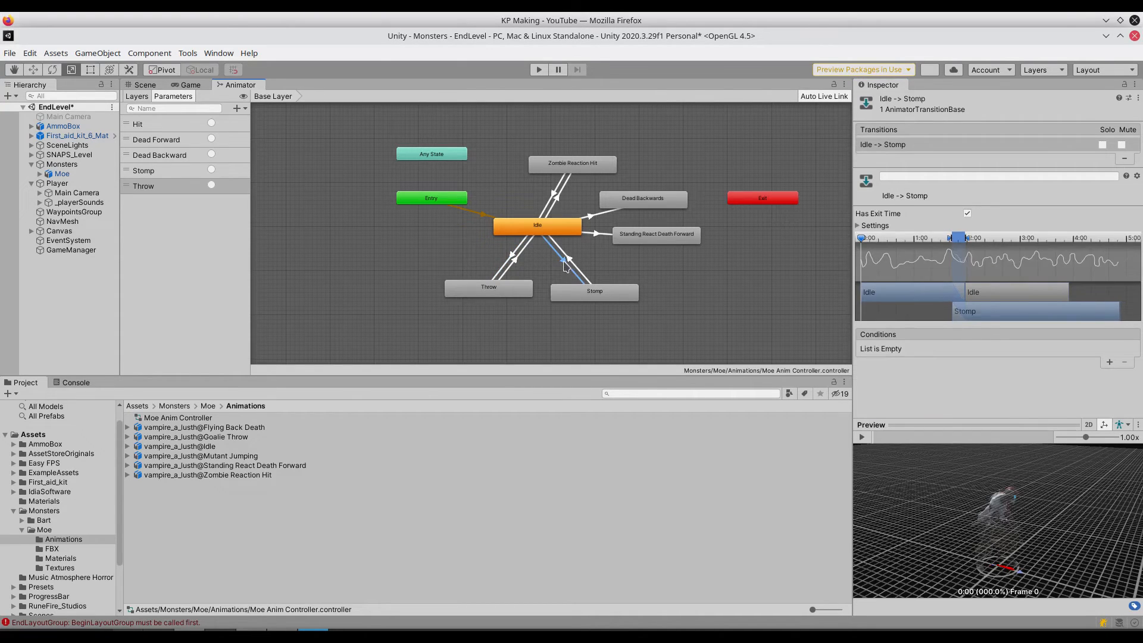
click(1106, 362)
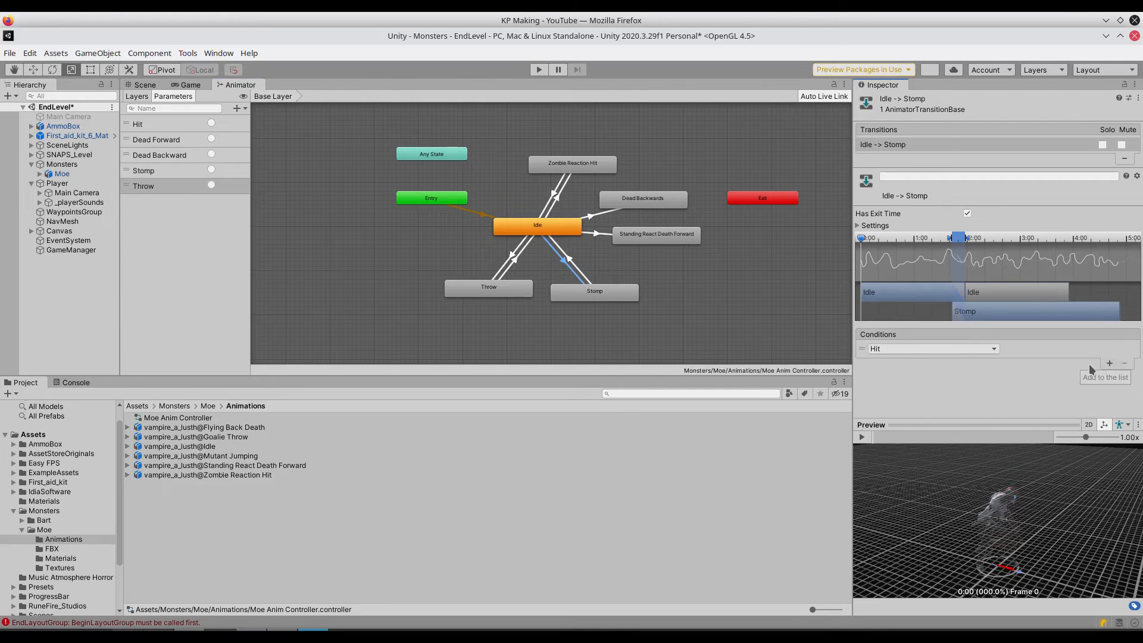
click(956, 352)
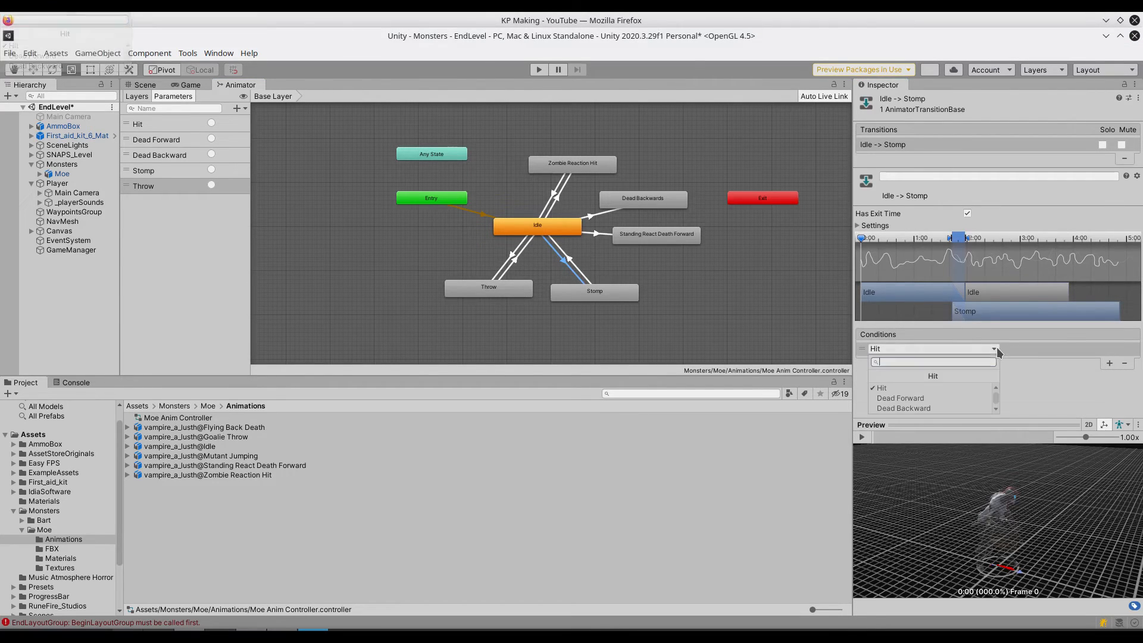
text(st)
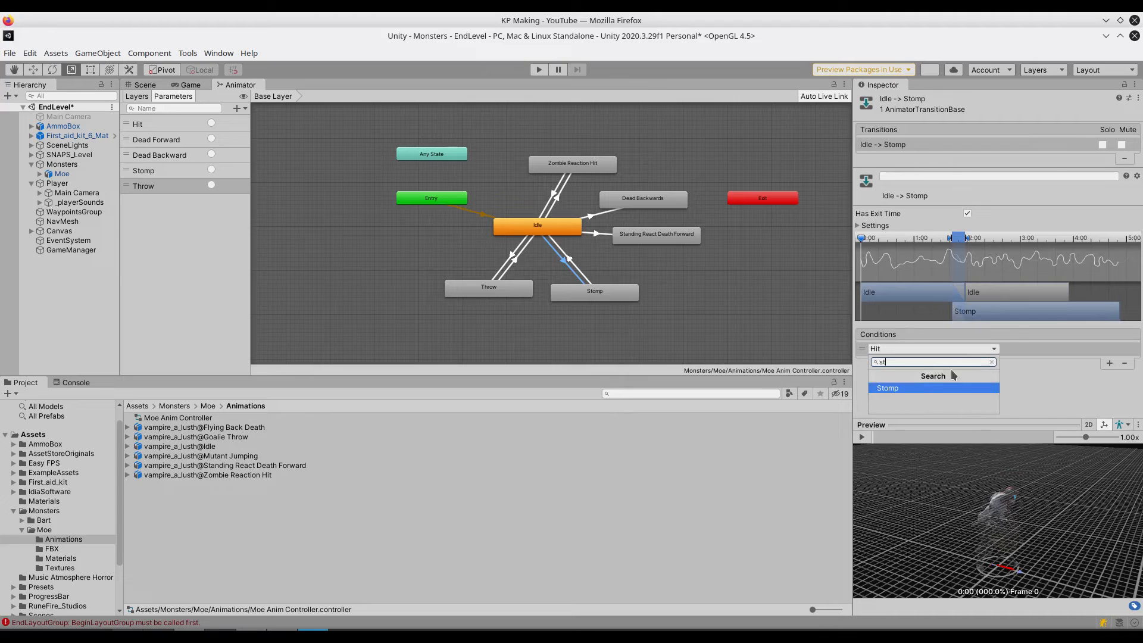
click(934, 386)
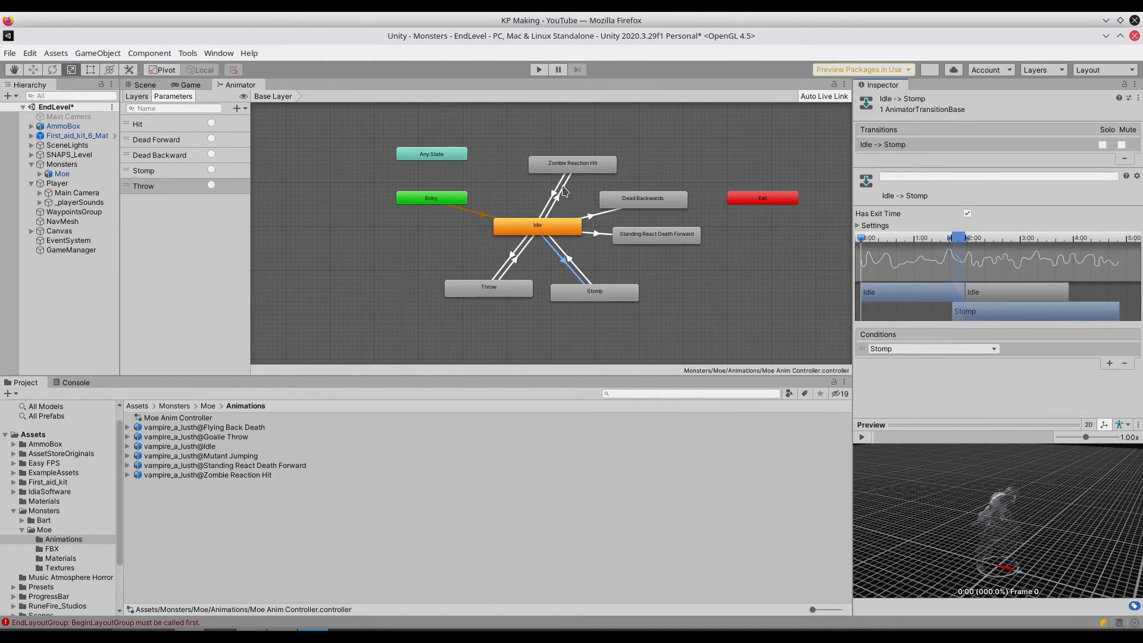
- Add a condition to the transition from Idle to Dead Backwards and set it to the Dead Backward trigger
click(590, 217)
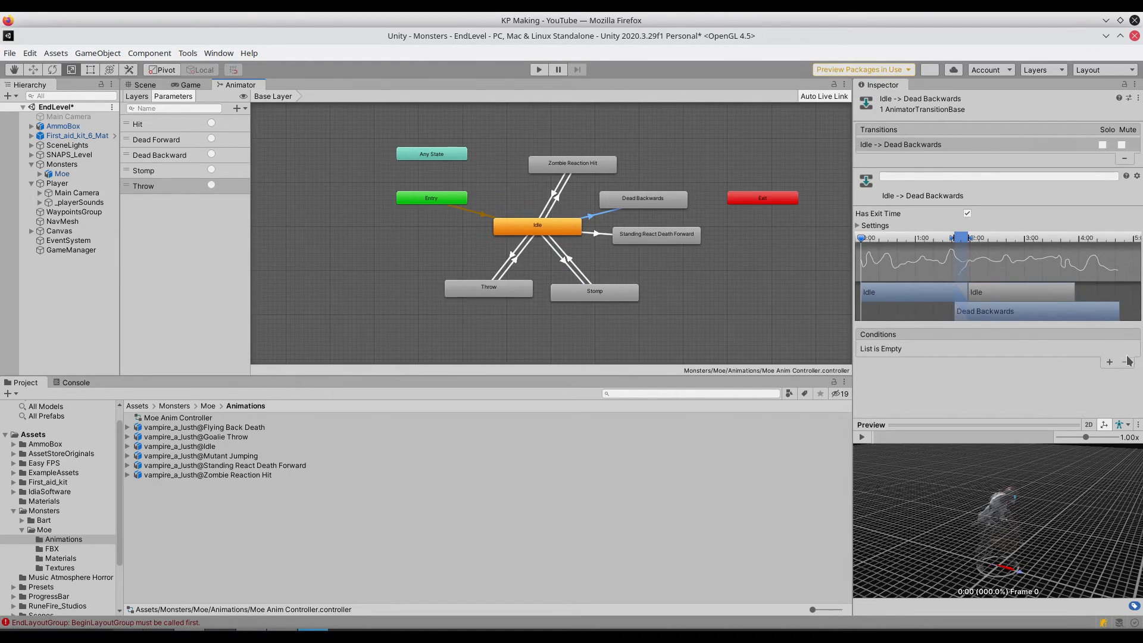
click(1109, 362)
click(920, 348)
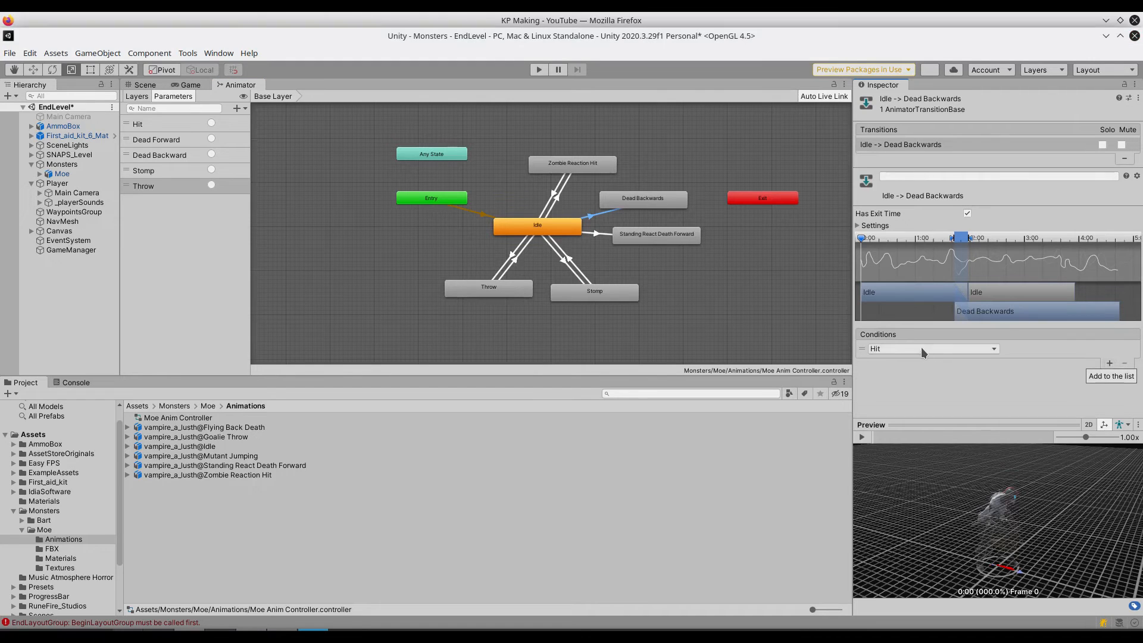
click(925, 348)
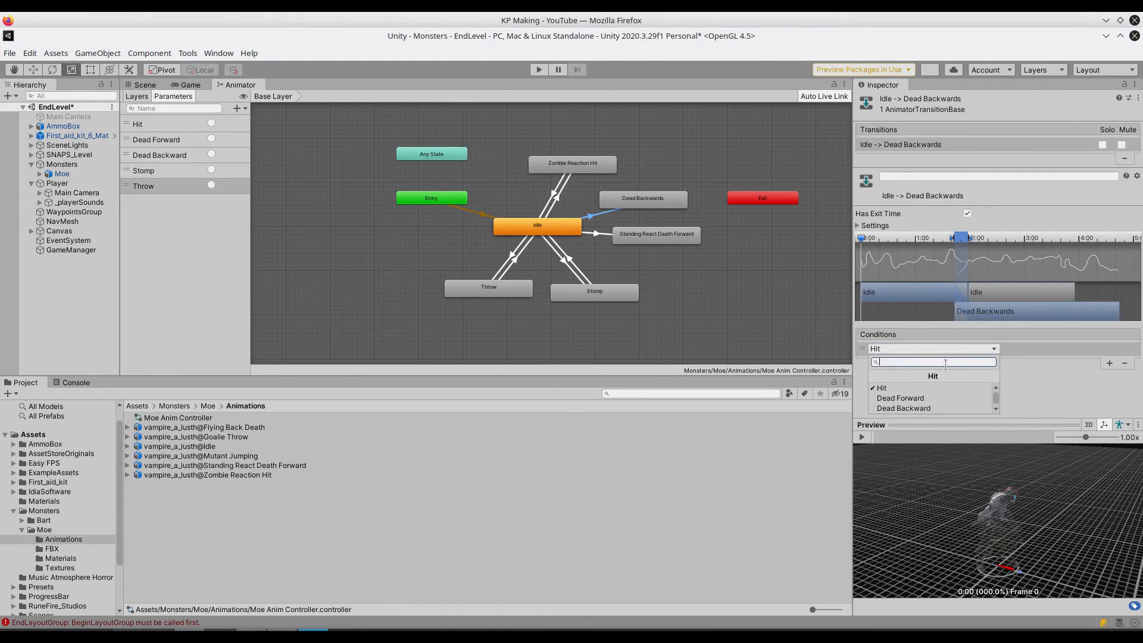
click(919, 408)
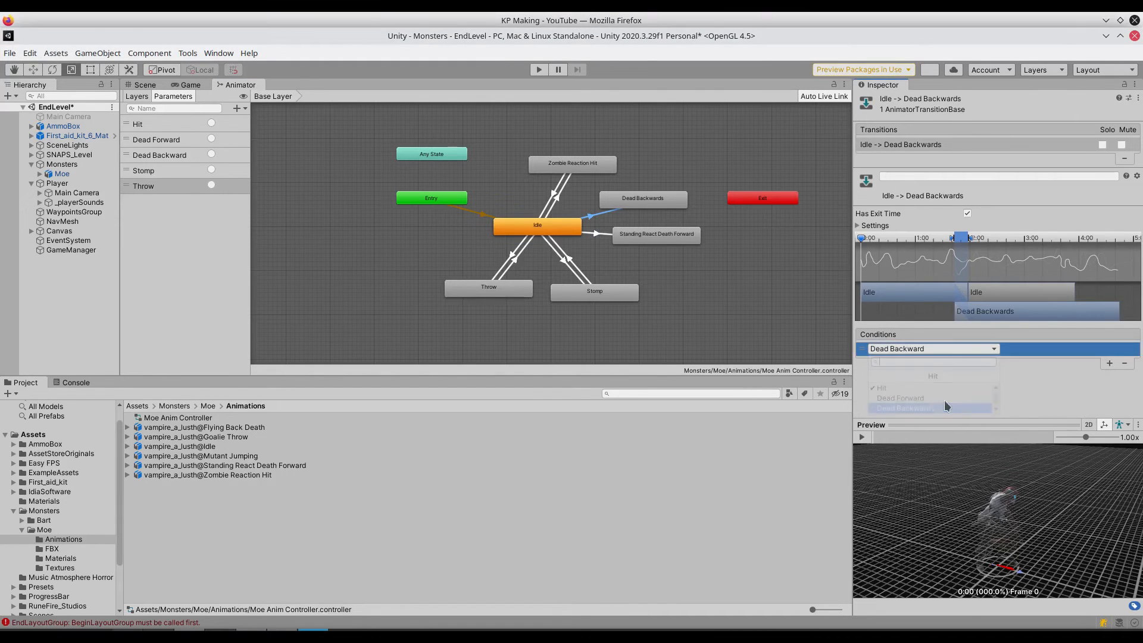
- Add a condition to the transition from Idle to Standing React Death Forward and set it to the Dead Forward trigger
click(599, 234)
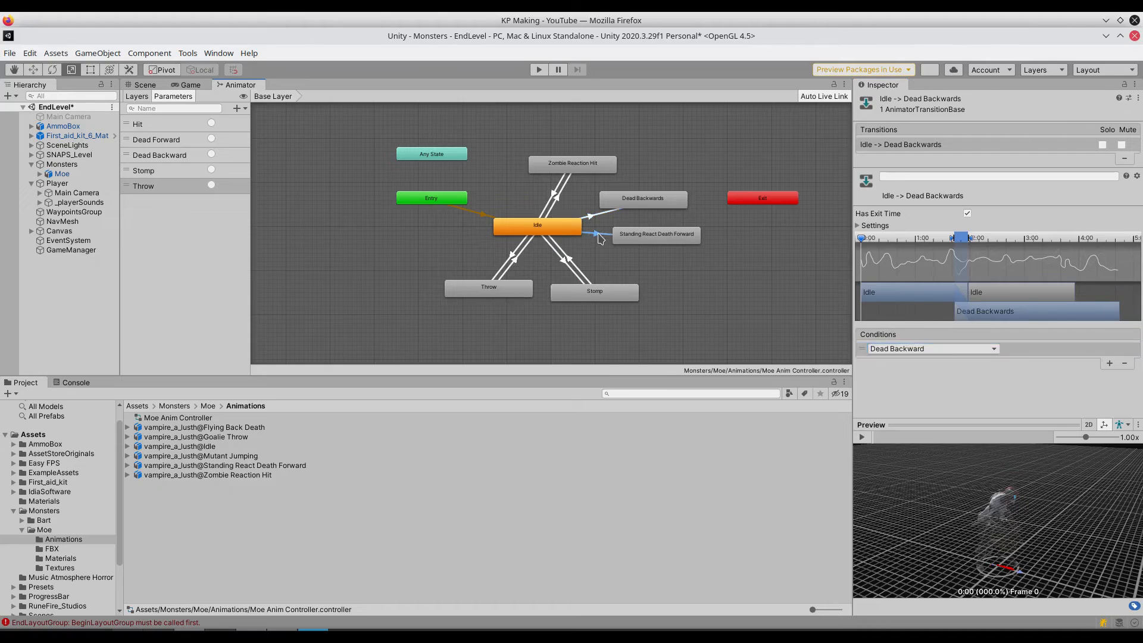
click(1108, 362)
click(897, 350)
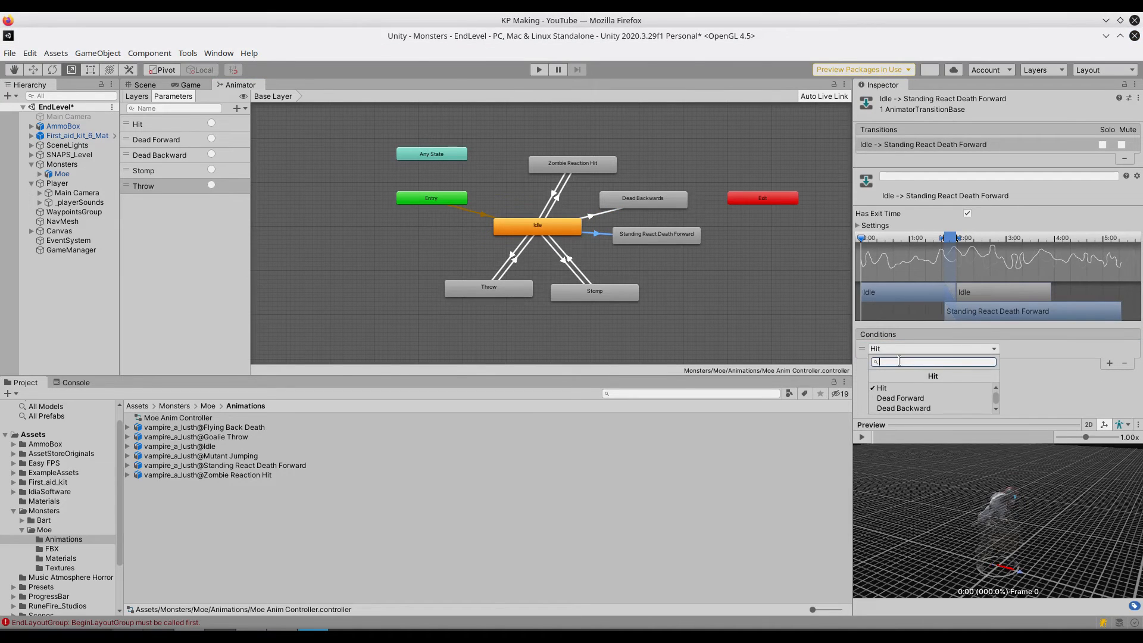
text(for)
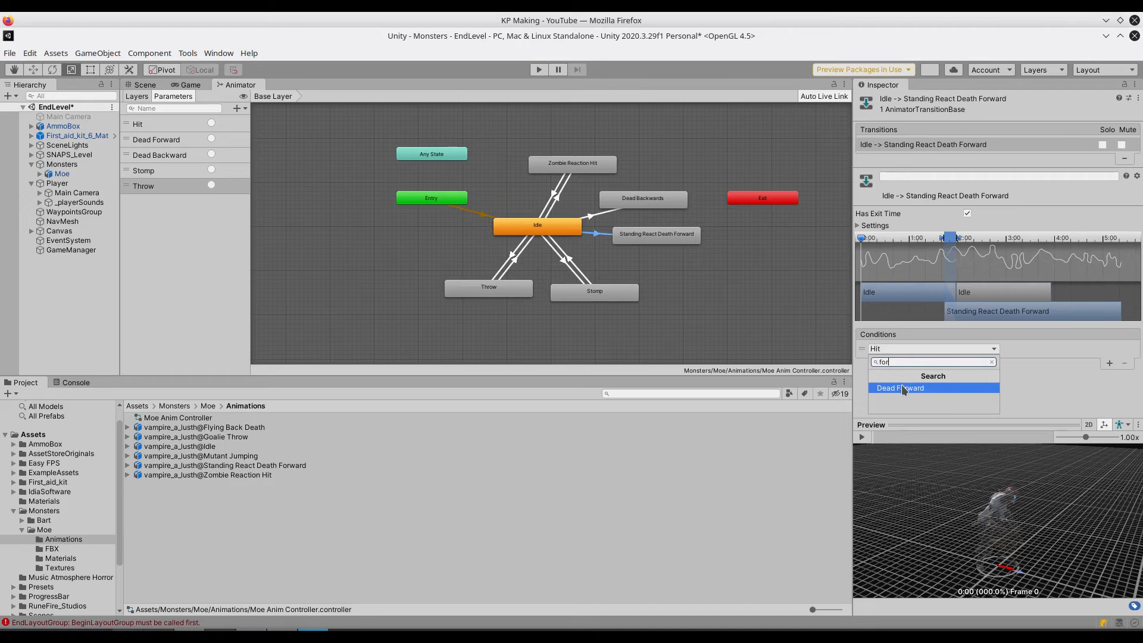
click(903, 389)
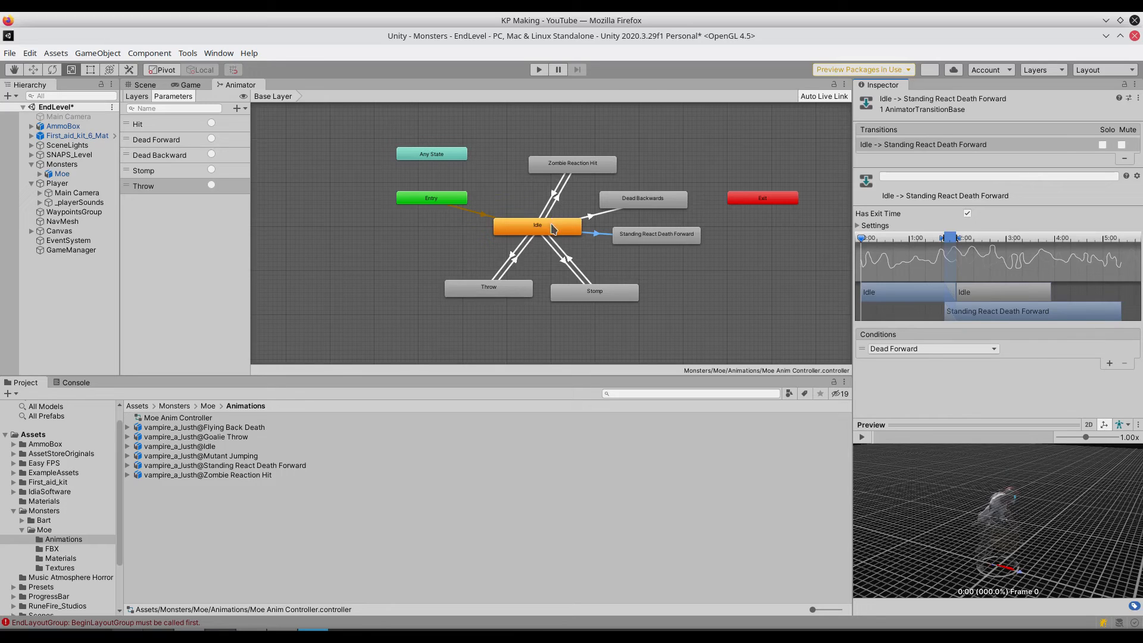
- Disable Has Exit Time on the Idle to Zombie Reaction Hit and Idle to Throw transitions, and check the Throw and Stomp return transitions
click(558, 200)
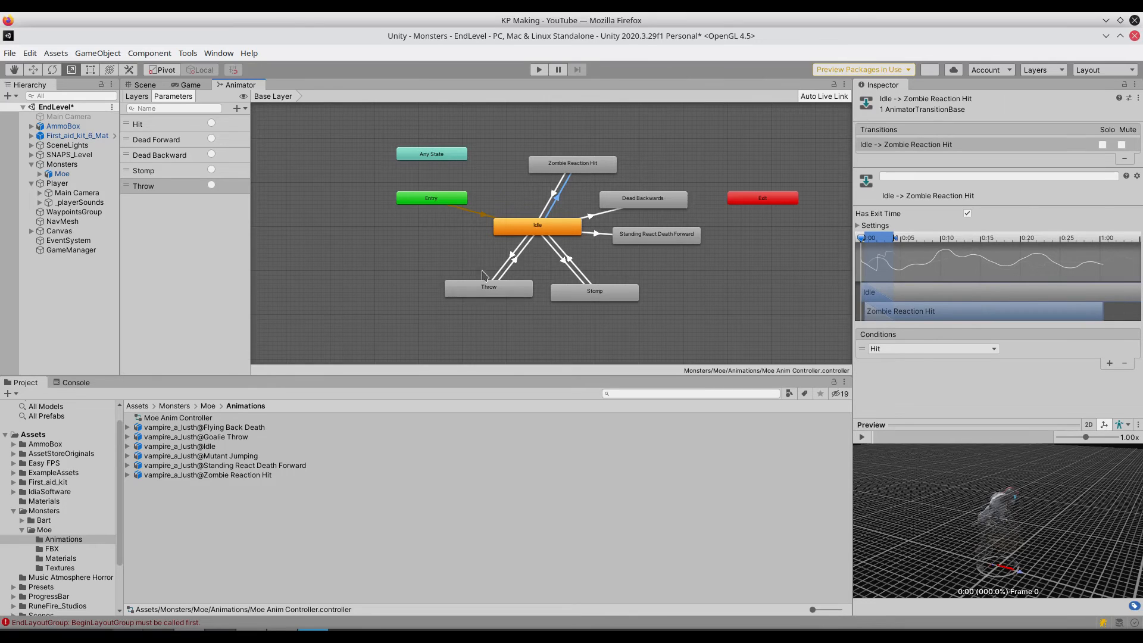
click(966, 213)
click(513, 259)
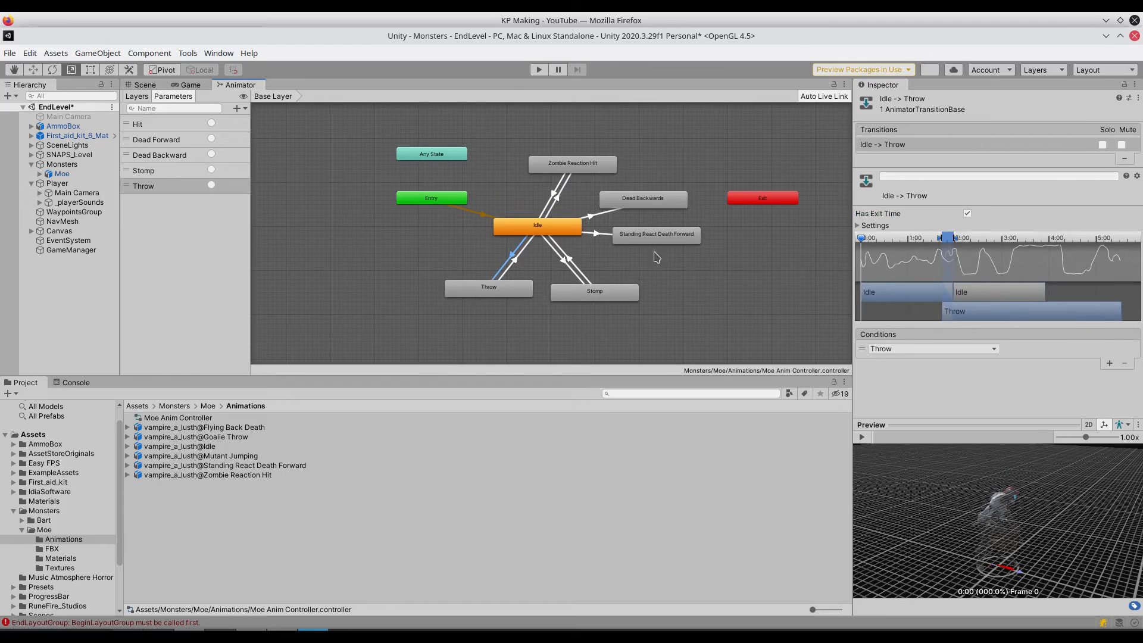
click(515, 261)
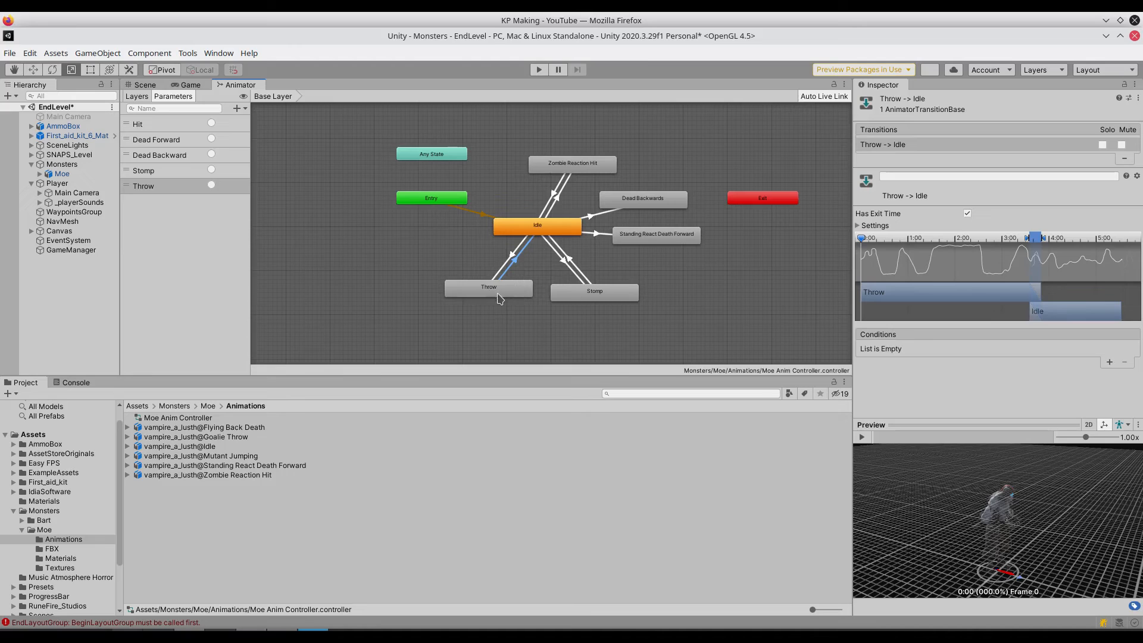
click(570, 262)
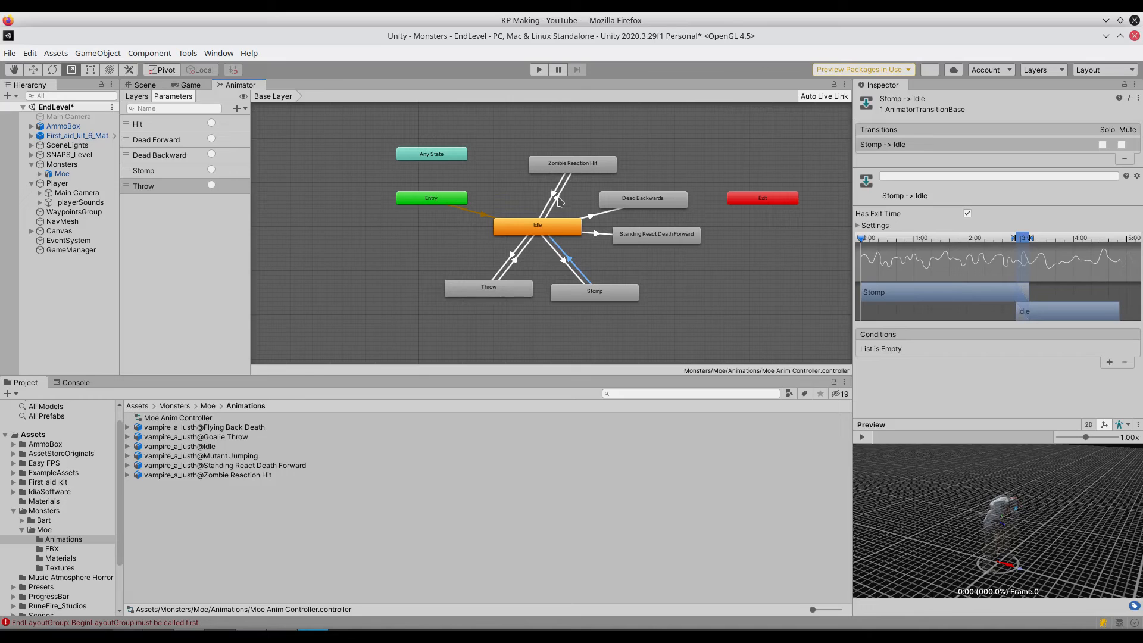
- Disable Has Exit Time on the transitions from Idle to Dead Backwards and from Idle to Standing React Death Forward
click(602, 212)
click(967, 214)
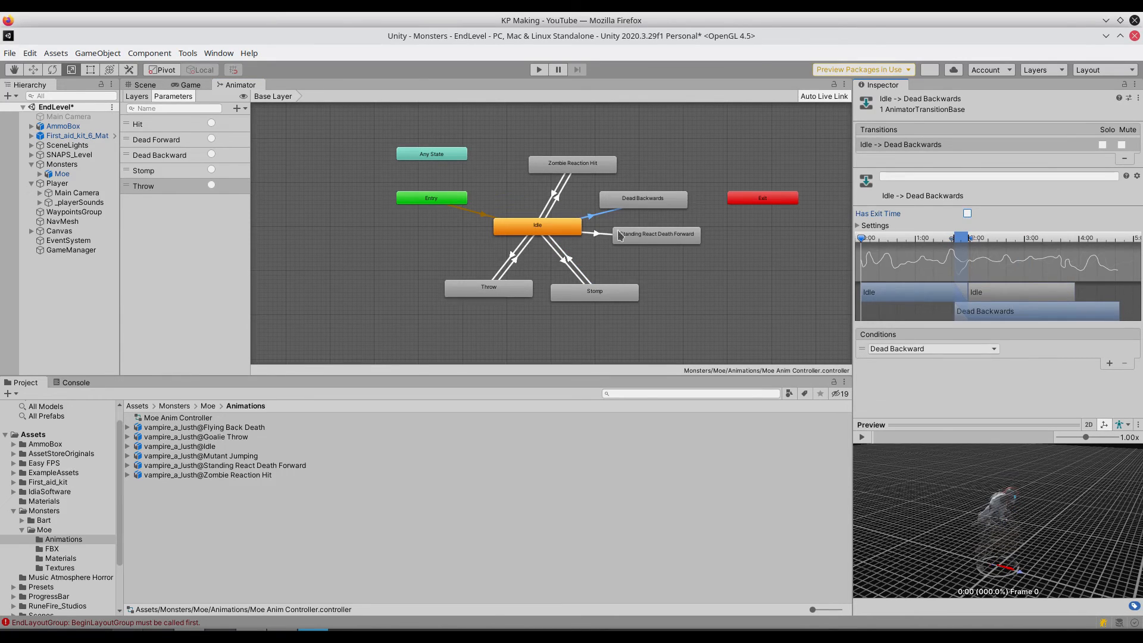
click(597, 234)
click(967, 214)
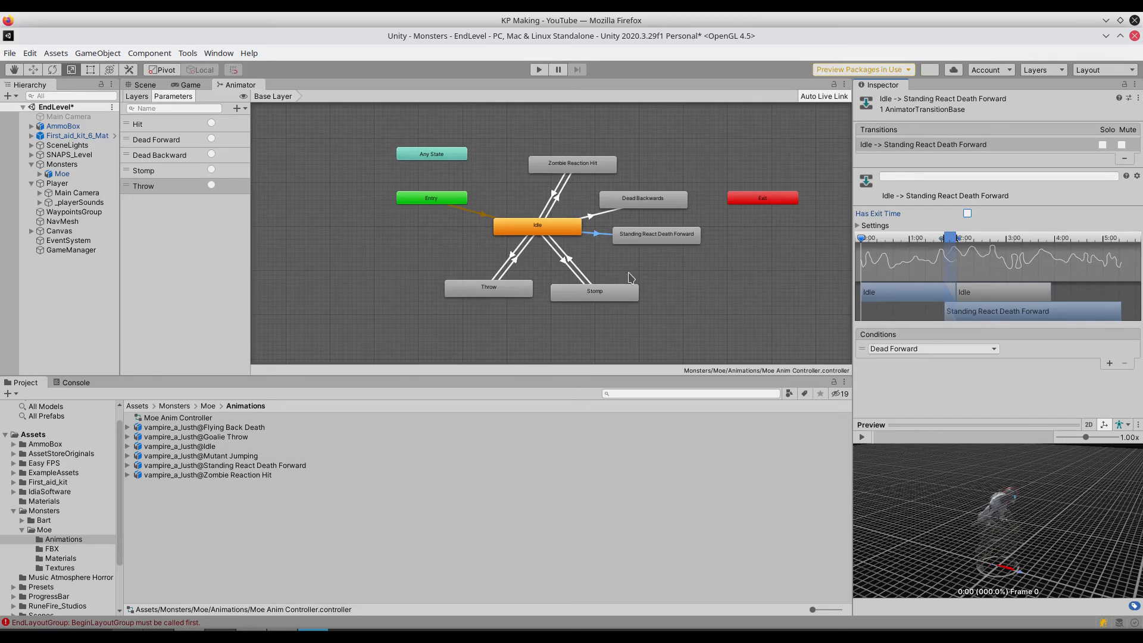
- Play the animation previews of the Idle to Zombie Reaction Hit and Idle to Throw transitions
click(558, 203)
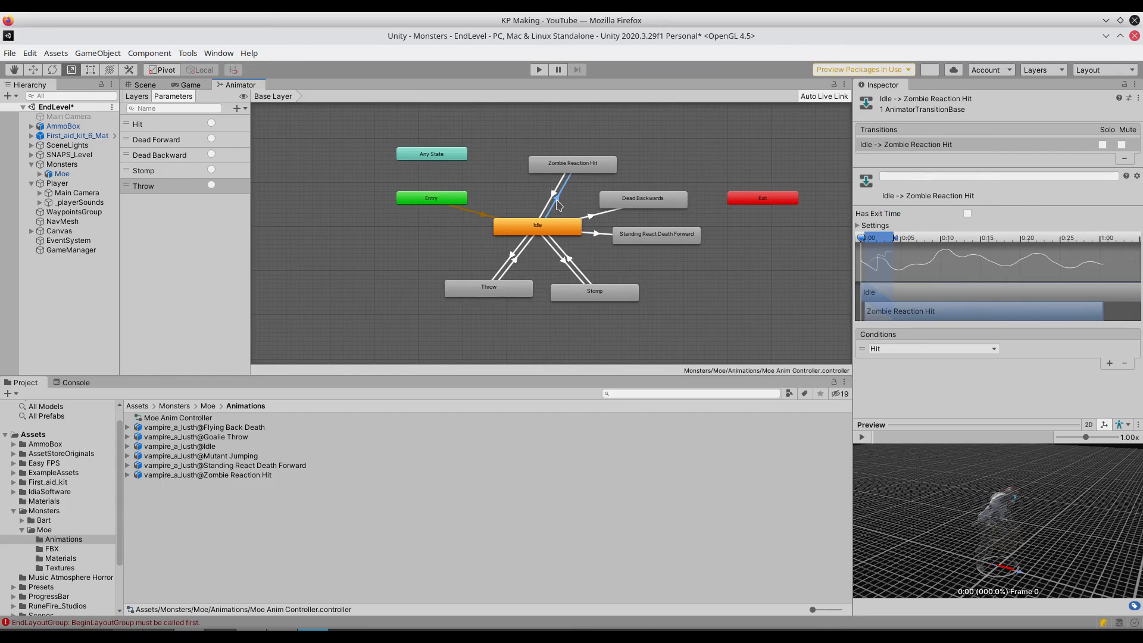
click(860, 438)
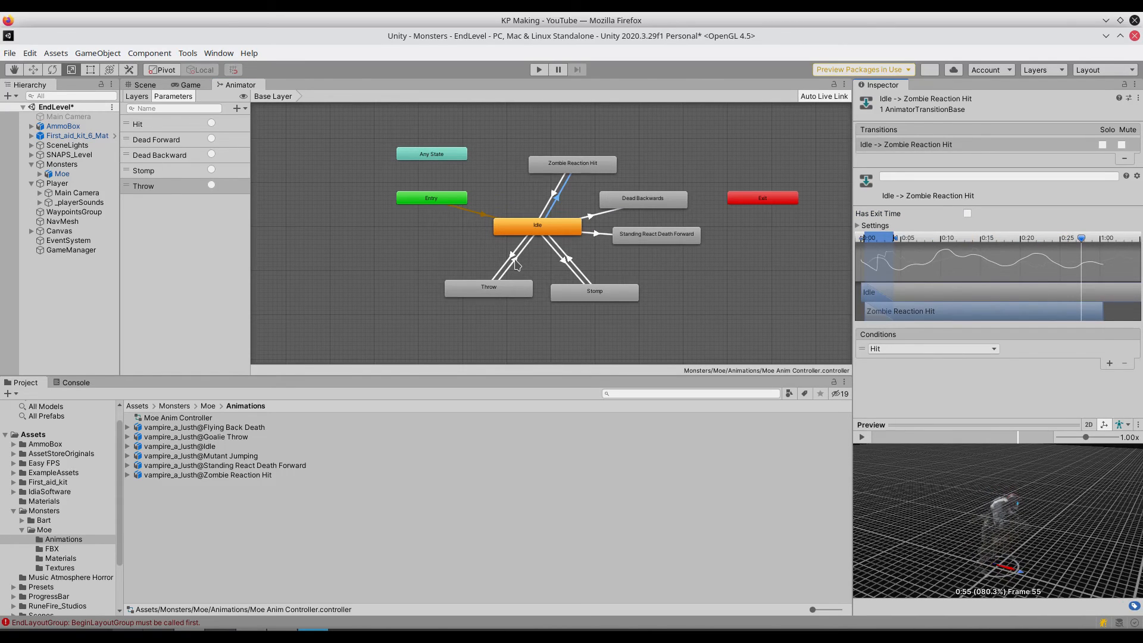
click(512, 257)
click(863, 437)
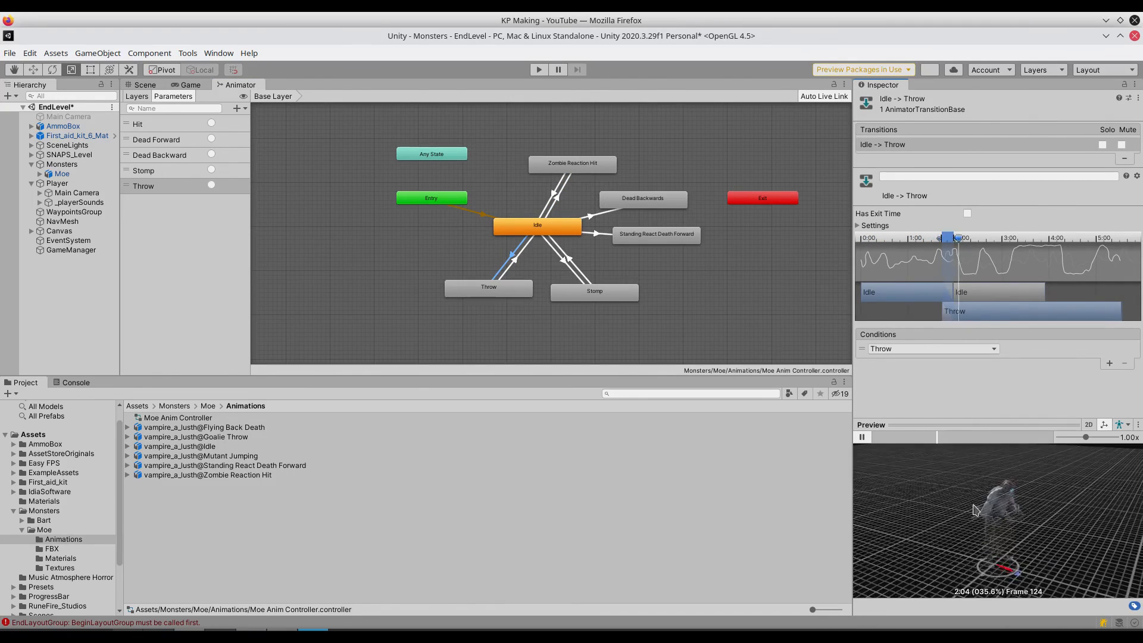
- Shift the Idle to Throw blend range to the start of the timeline, keeping it short, and preview it from the beginning
drag(939, 249, 863, 239)
drag(957, 240, 877, 246)
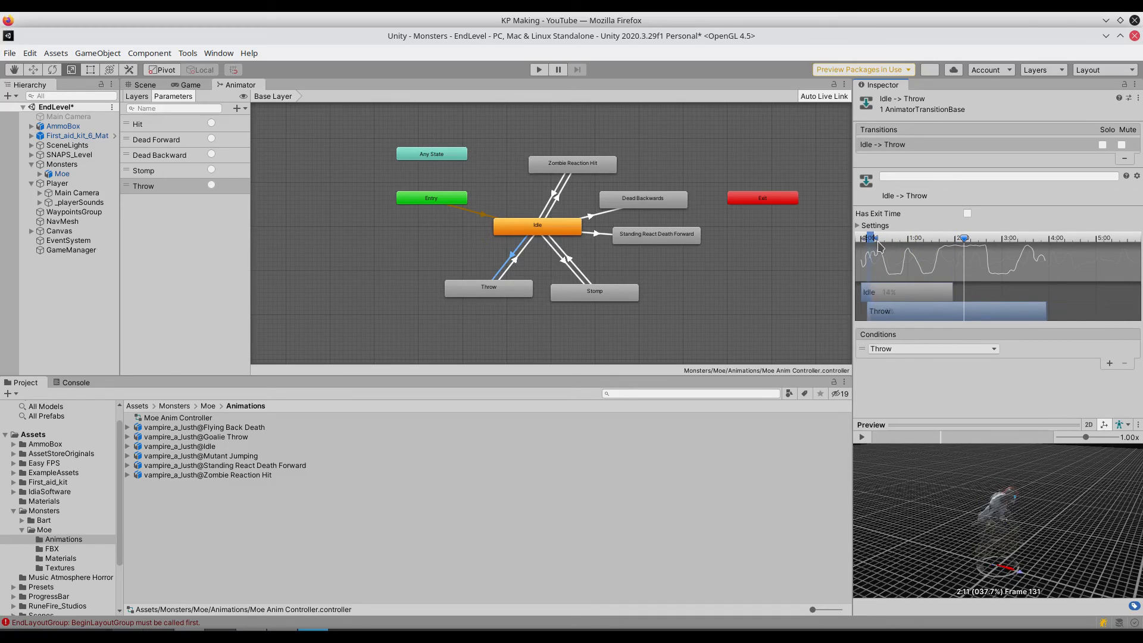
drag(963, 239, 861, 240)
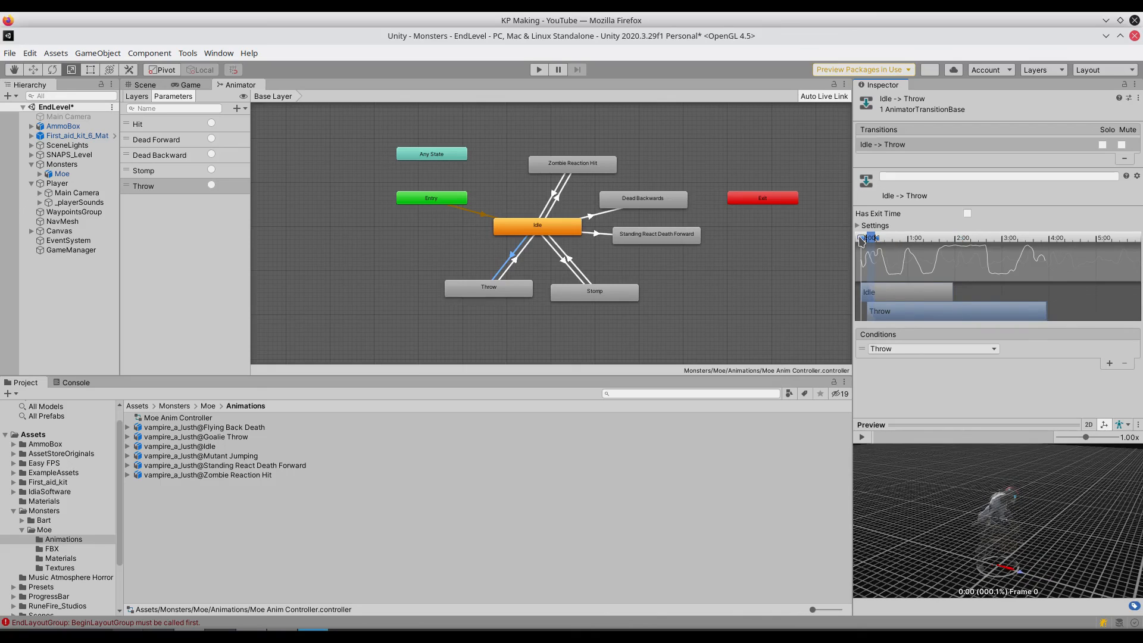
click(861, 437)
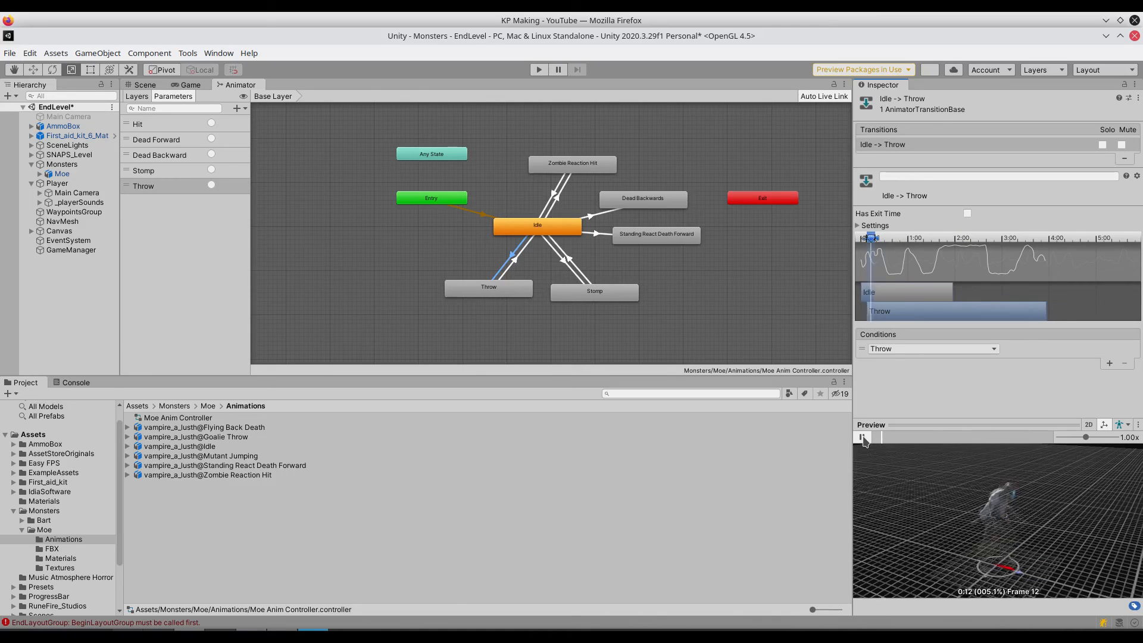
- Shift the Idle to Stomp transition's blend range to the start of the timeline, keeping it short, and preview it
click(566, 264)
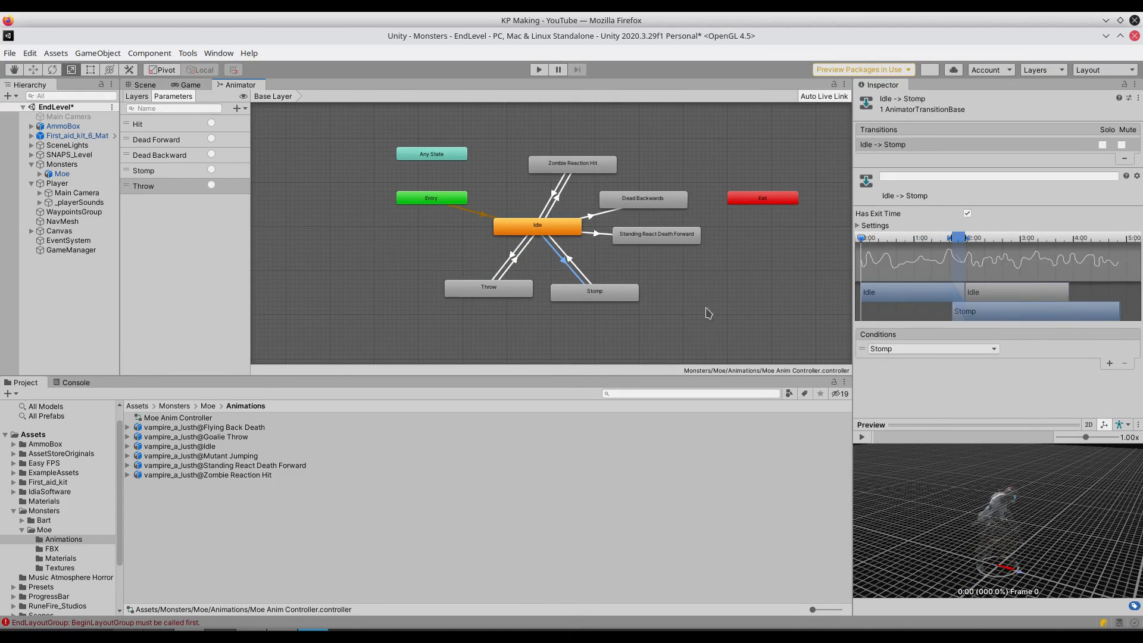
drag(948, 241, 865, 244)
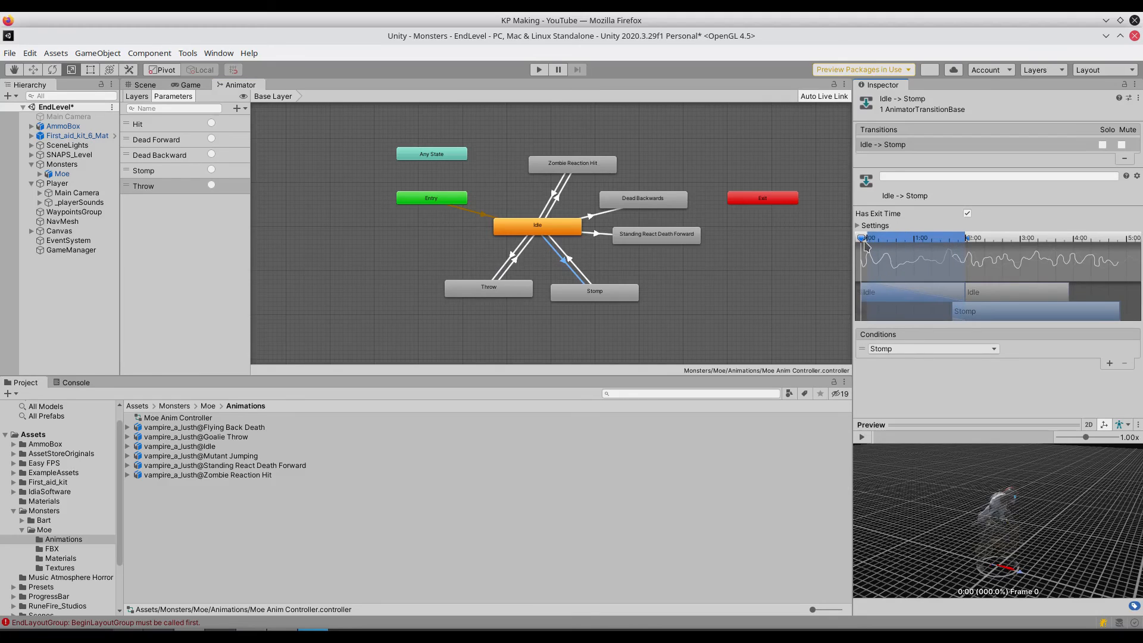
drag(967, 240, 872, 247)
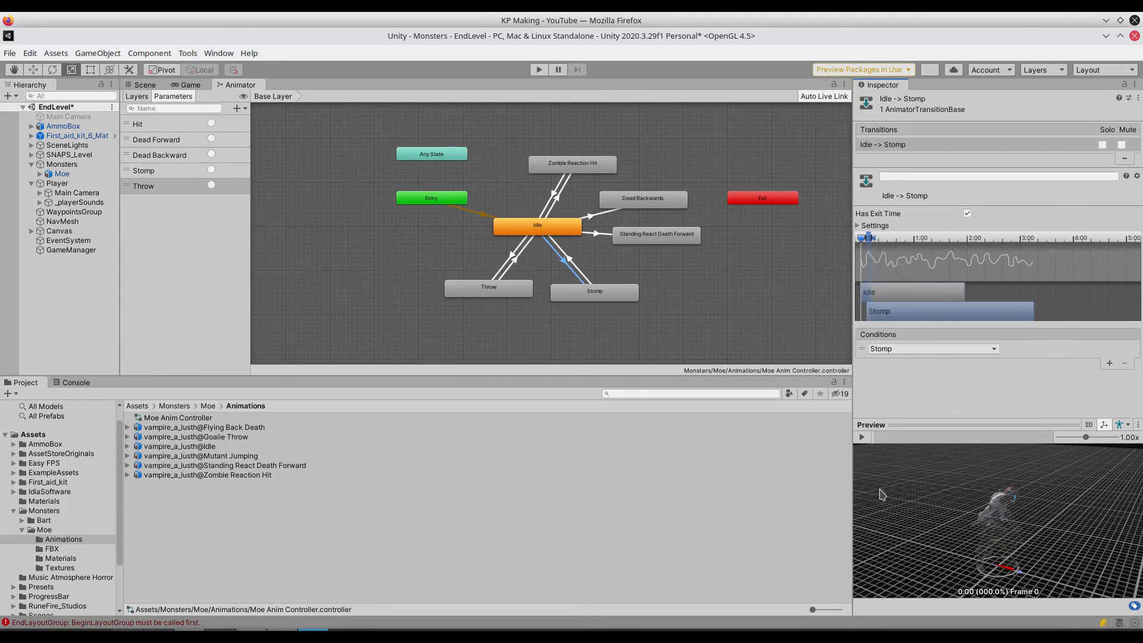
click(862, 438)
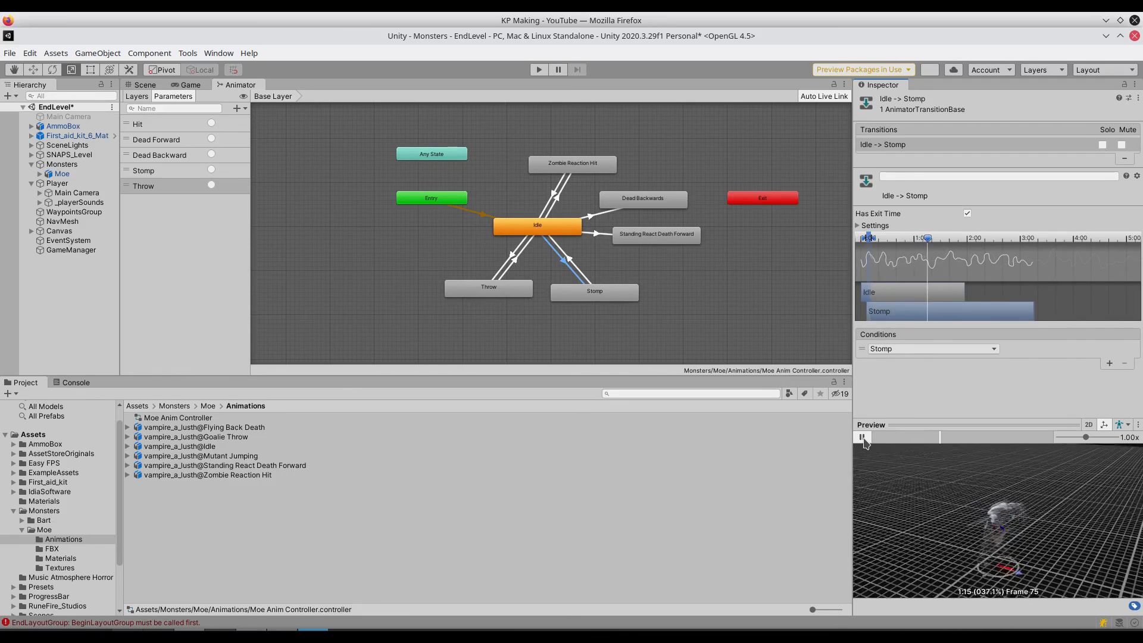
- Shift the Idle to Dead Backwards transition's blend range to the start of the timeline and preview it
click(593, 218)
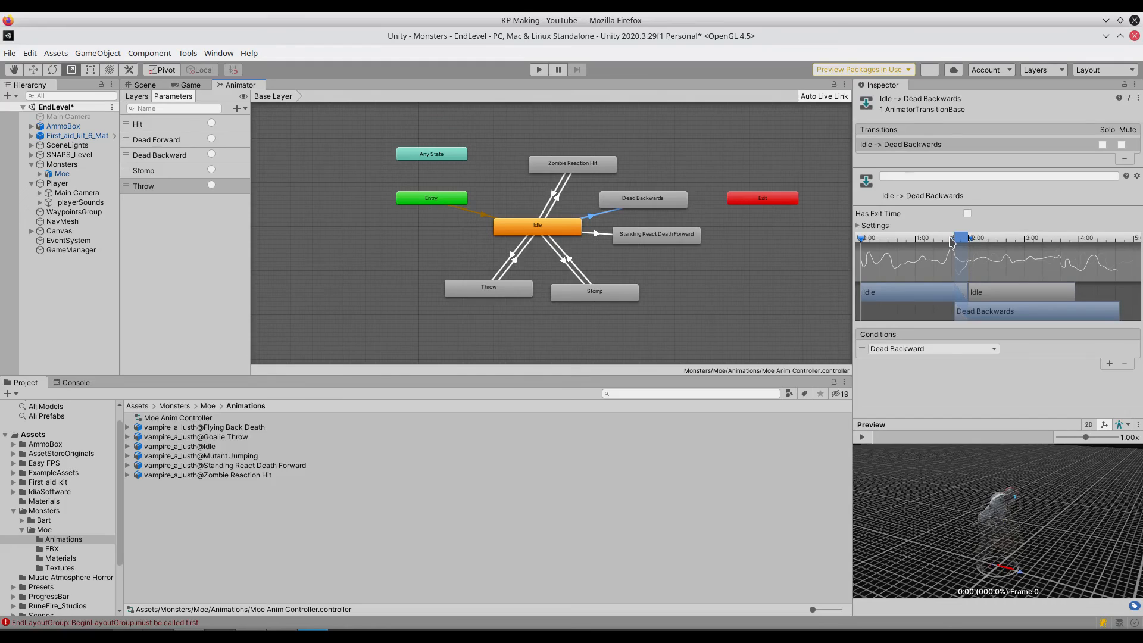
drag(954, 239, 871, 257)
click(862, 438)
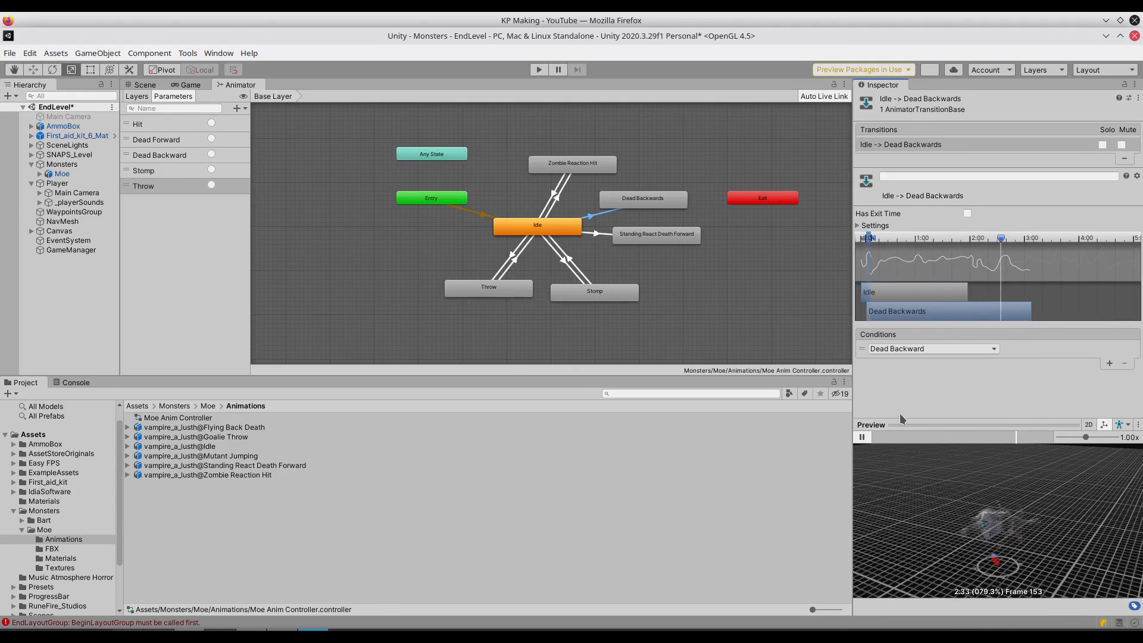
click(862, 438)
- Shift the Idle to Standing React Death Forward blend range to the start of the timeline, keeping it short, and preview it
click(596, 234)
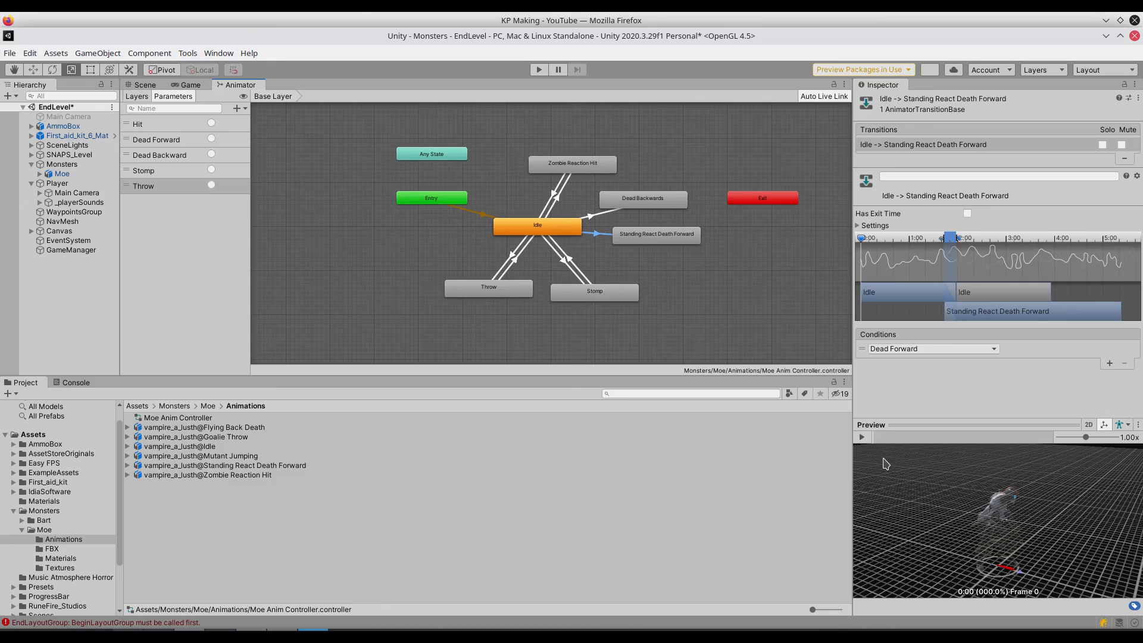
drag(947, 241, 868, 248)
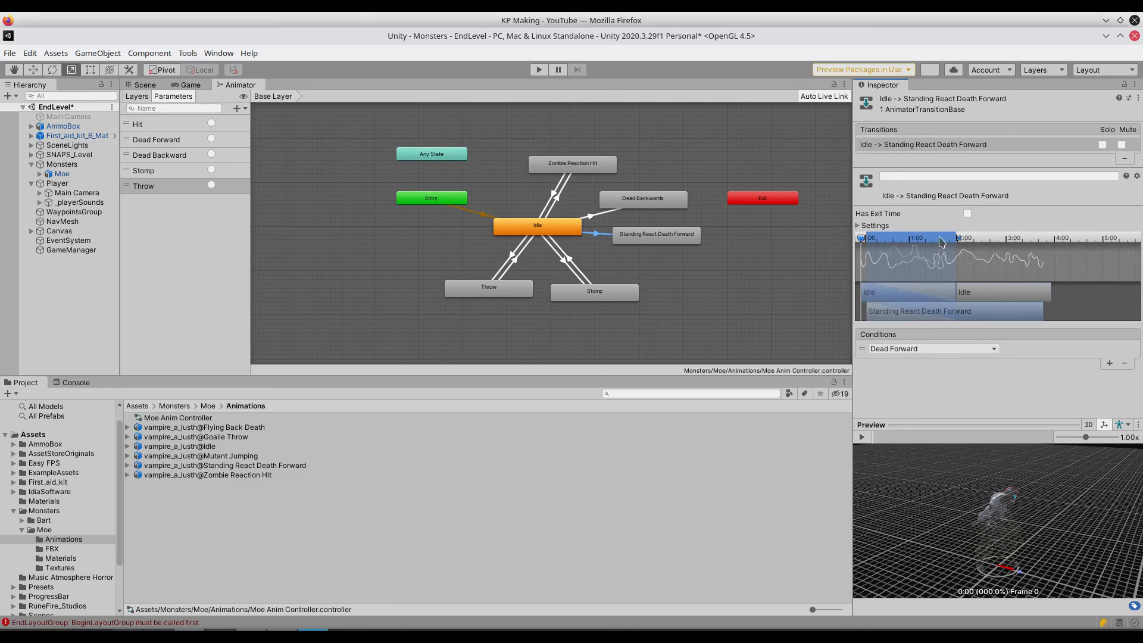
drag(956, 239, 876, 243)
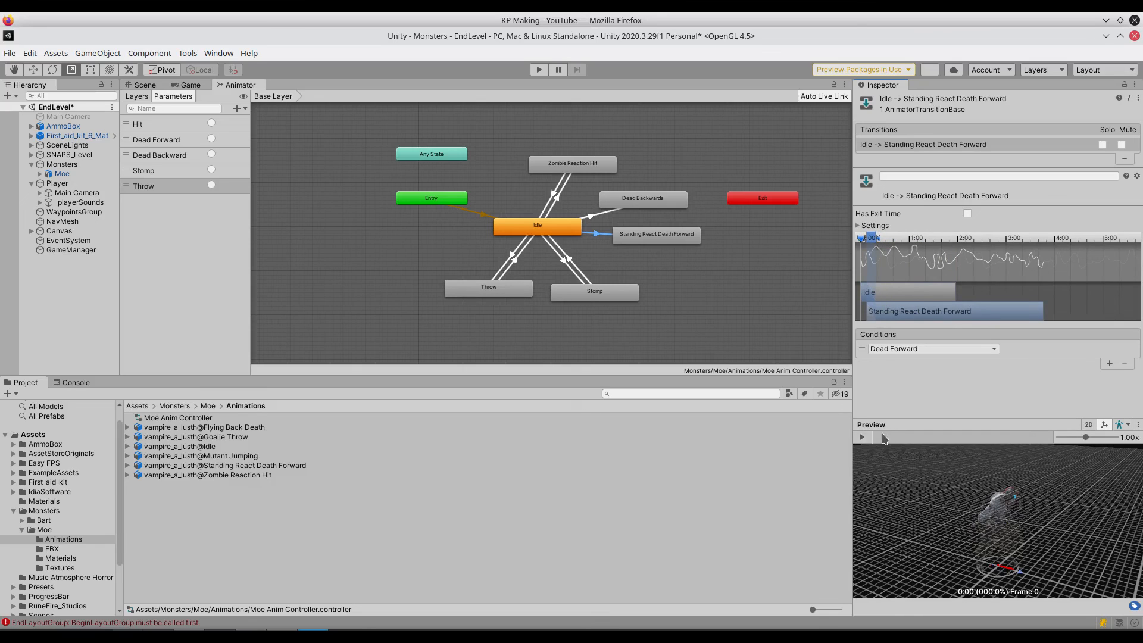
click(861, 437)
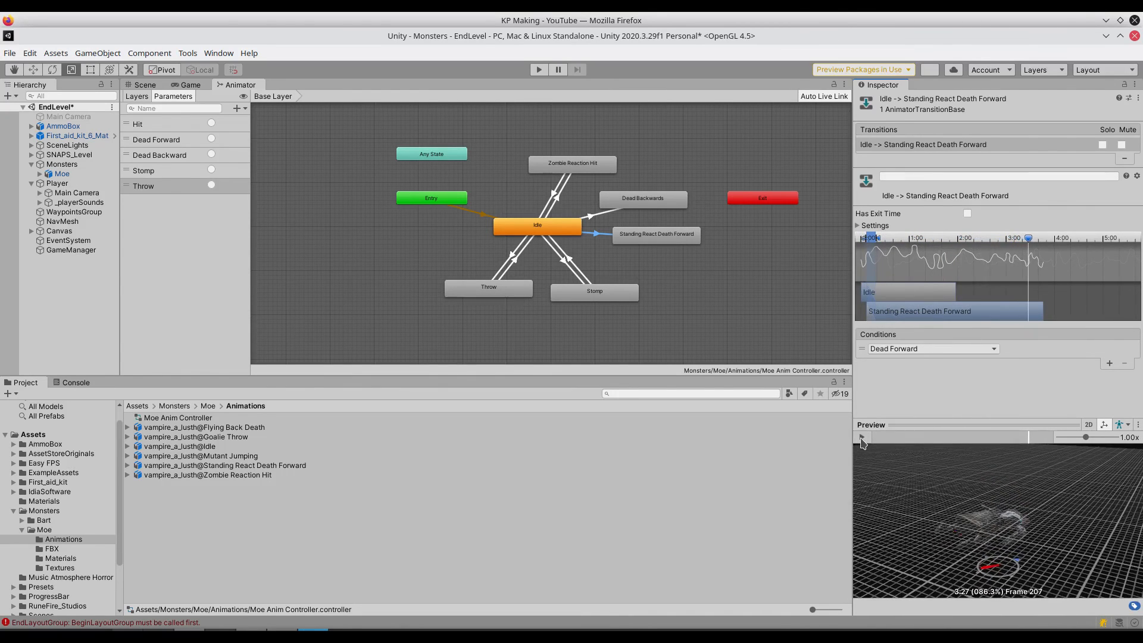
click(861, 437)
- Replay the animation preview of the Idle to Dead Backwards transition
click(601, 214)
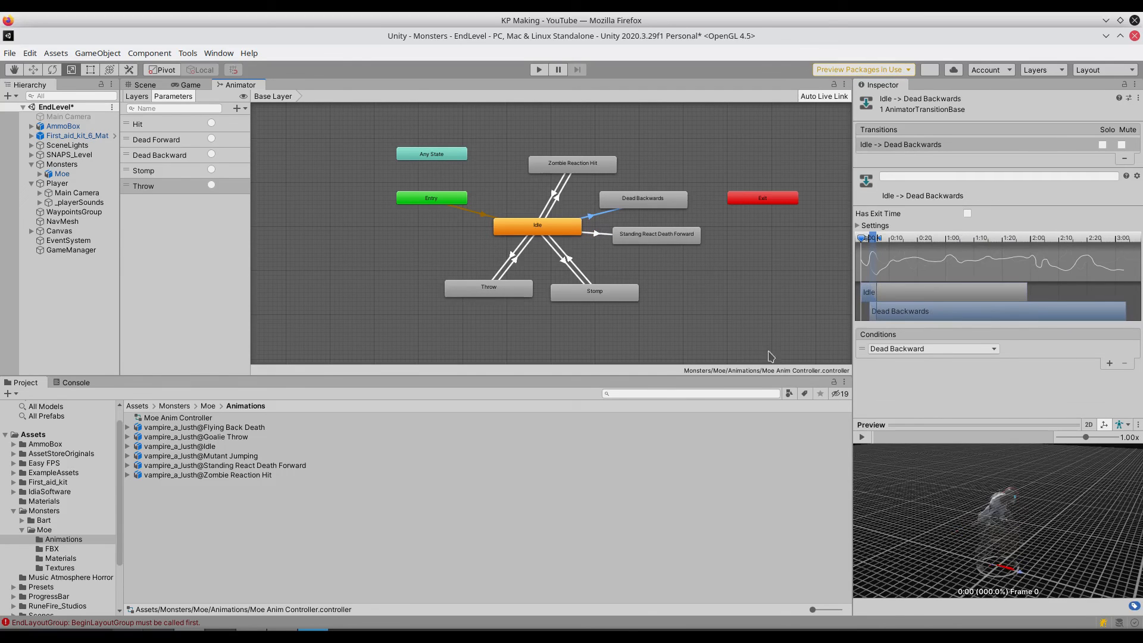
click(862, 437)
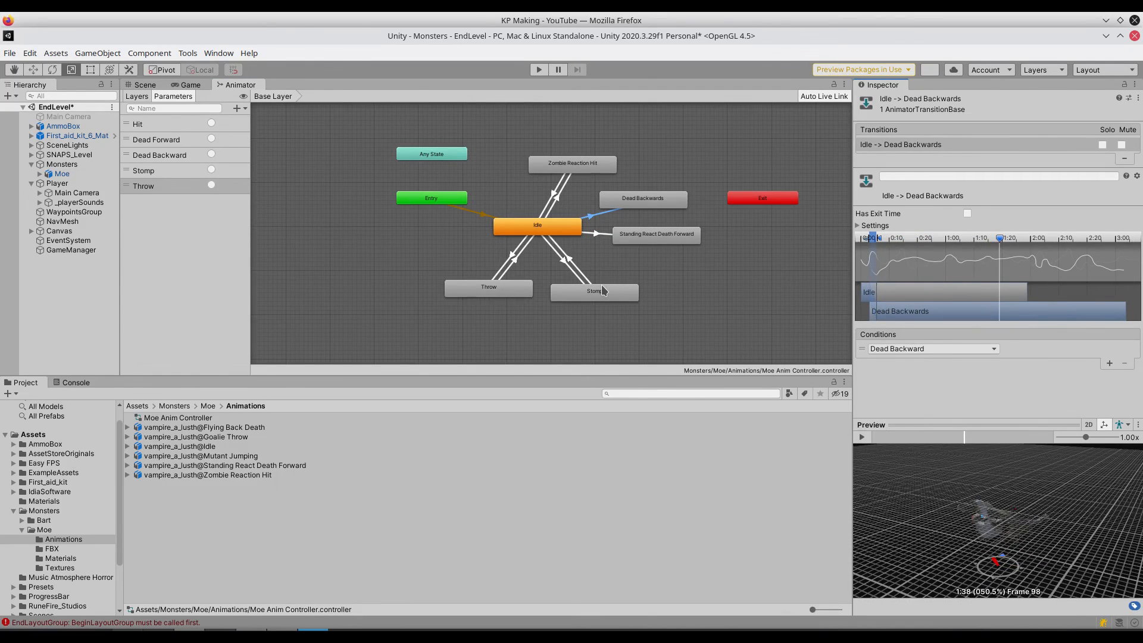